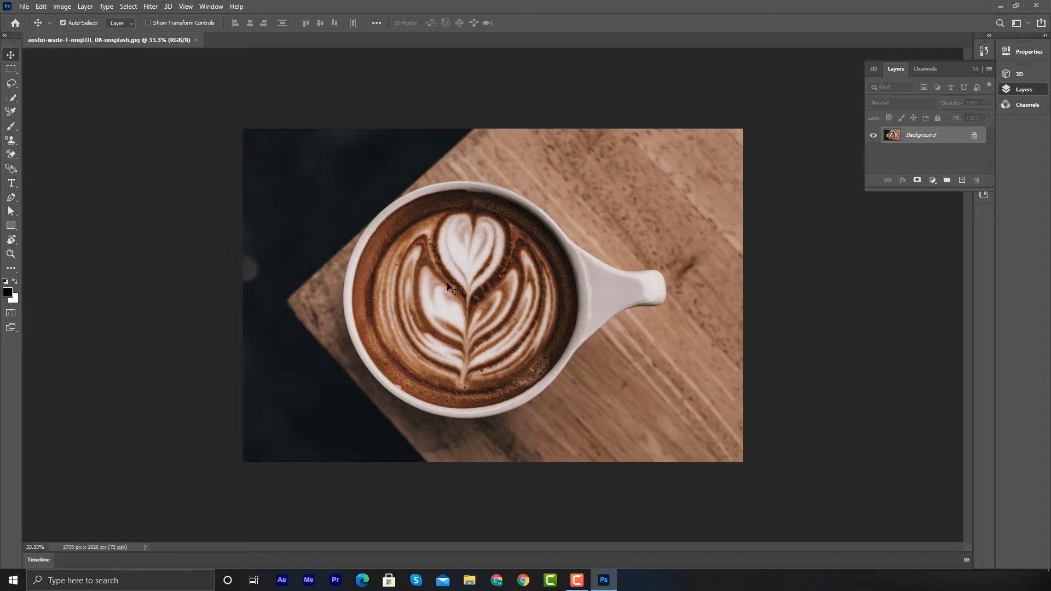
- Convert the locked Background into a normal layer and try dragging the photo with the Move tool
{"action": "left_click_drag", "start_coordinate": [451, 286], "coordinate": [527, 238]}
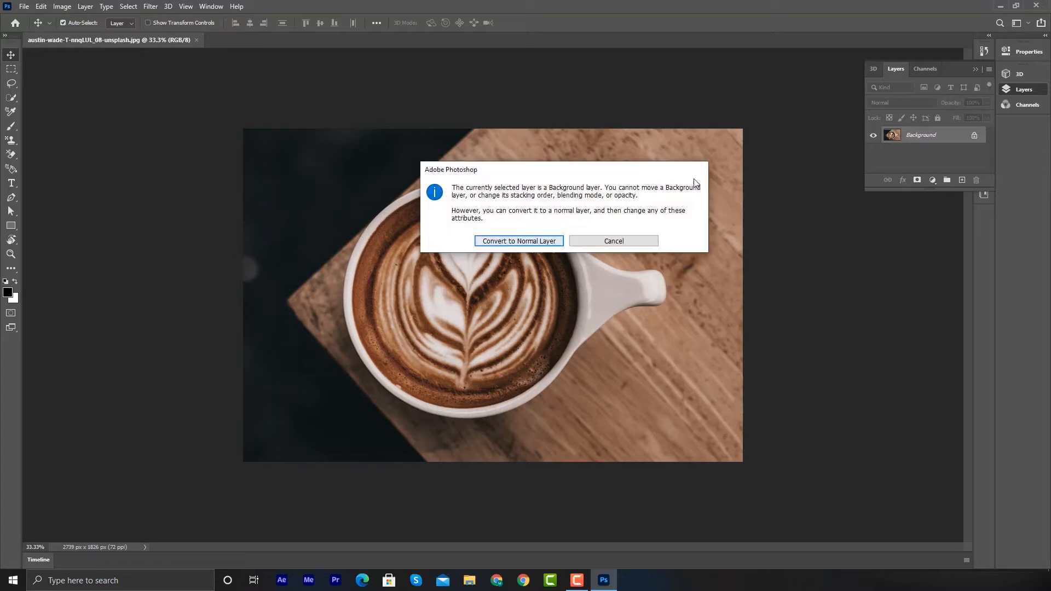
{"action": "left_click", "coordinate": [517, 244]}
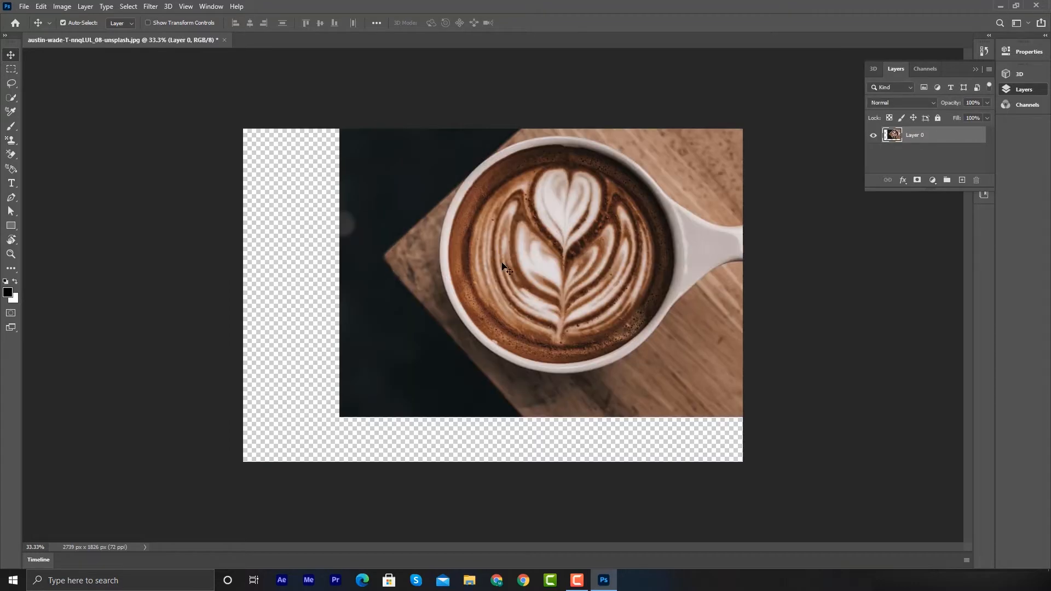
{"action": "left_click_drag", "start_coordinate": [517, 247], "coordinate": [430, 315]}
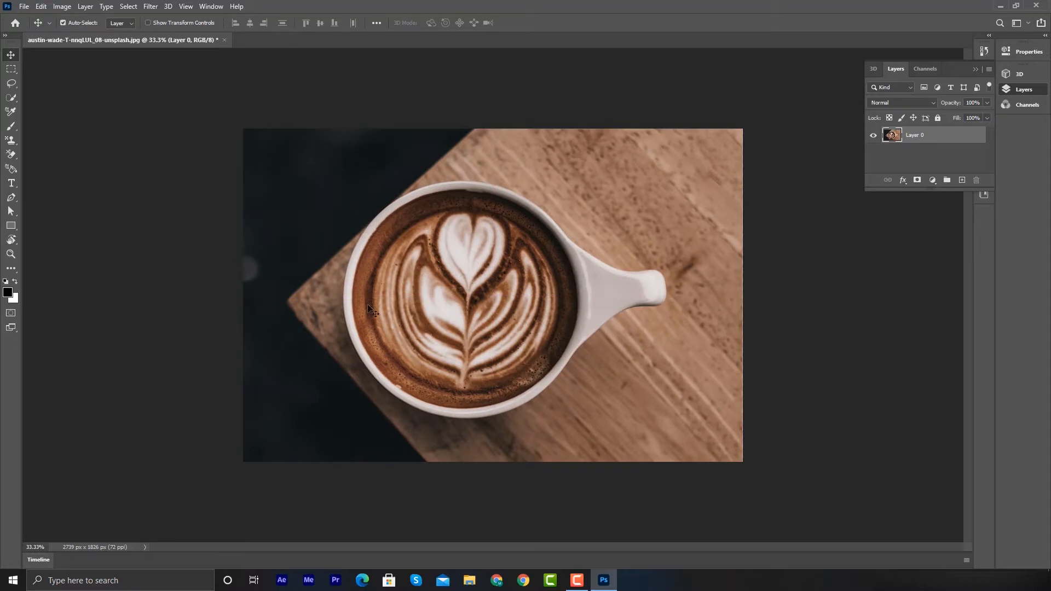
- Browse the Rectangular Marquee and Lasso tool groups and their hidden variants
{"action": "left_click", "coordinate": [11, 73]}
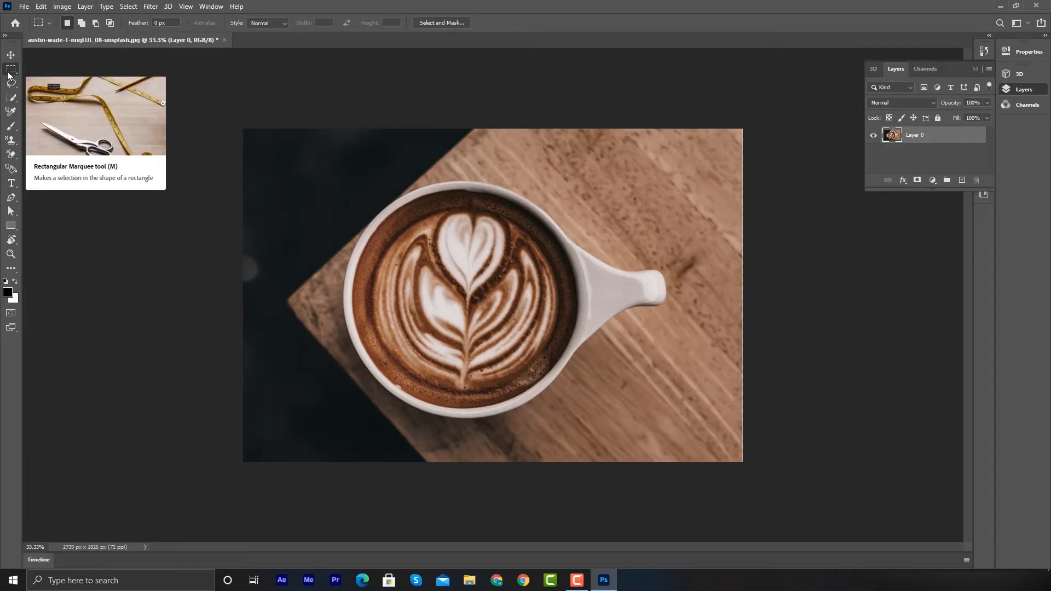
{"action": "right_click", "coordinate": [8, 75]}
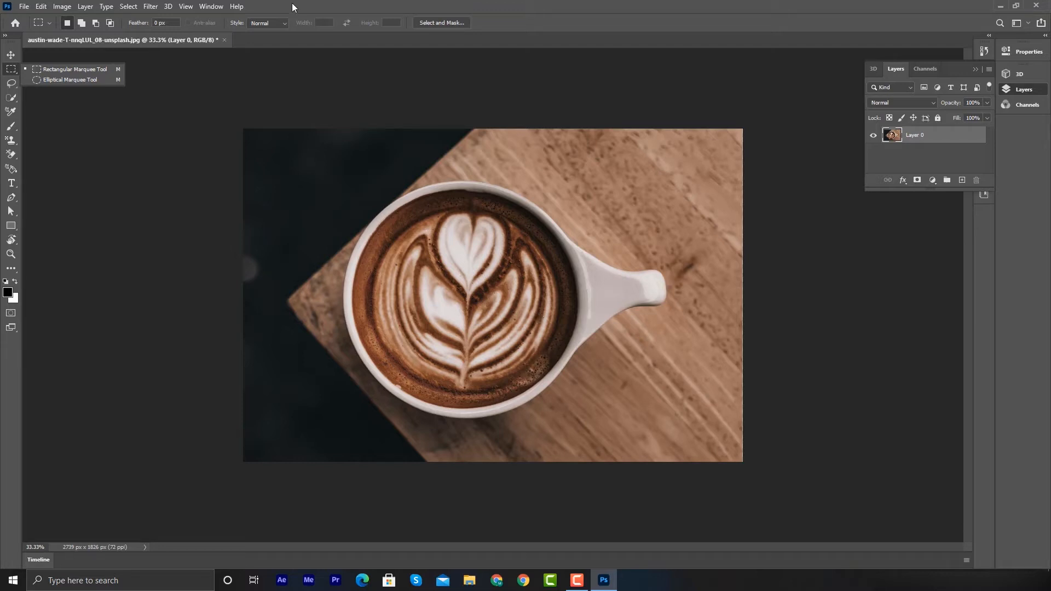
{"action": "left_click", "coordinate": [12, 85]}
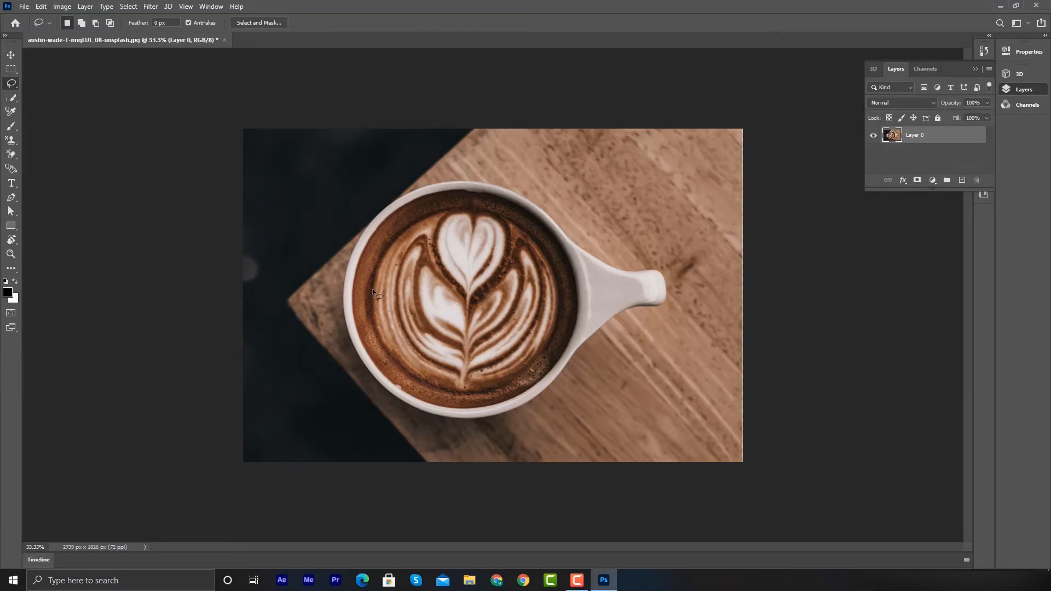
{"action": "right_click", "coordinate": [12, 86]}
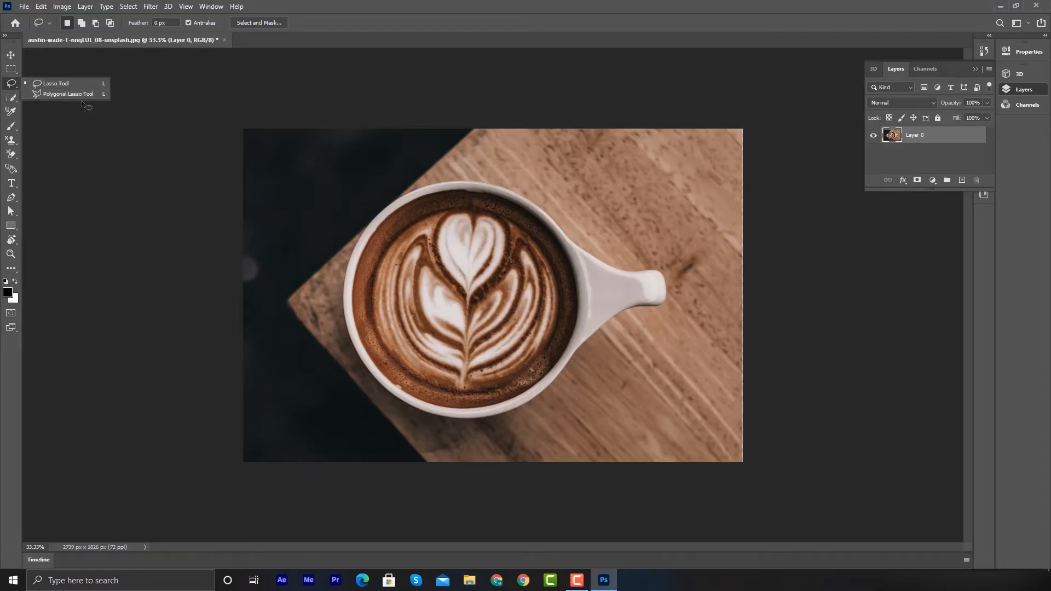
{"action": "left_click", "coordinate": [11, 70]}
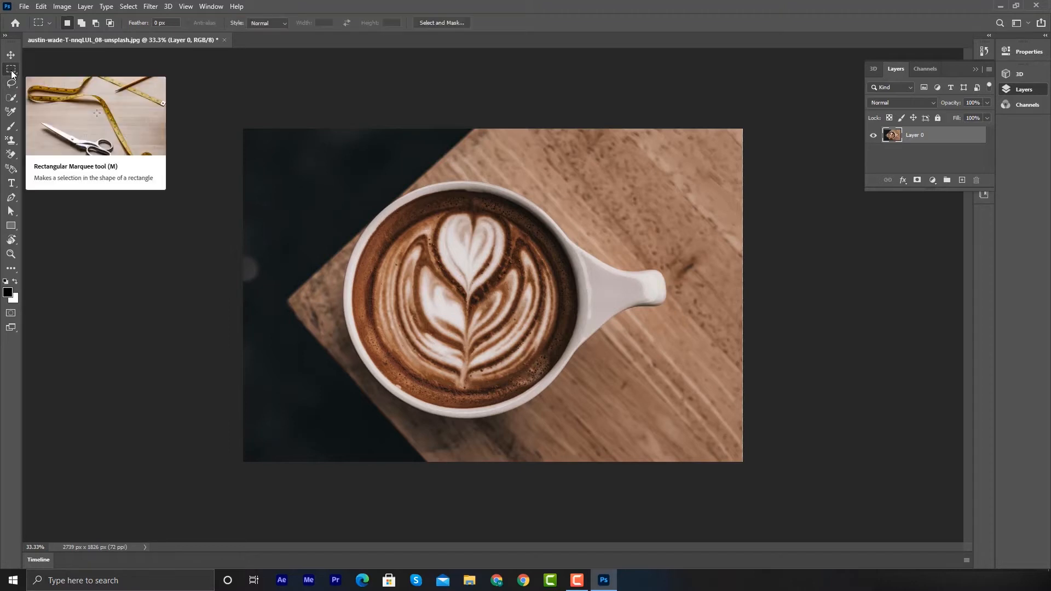
{"action": "right_click", "coordinate": [12, 70]}
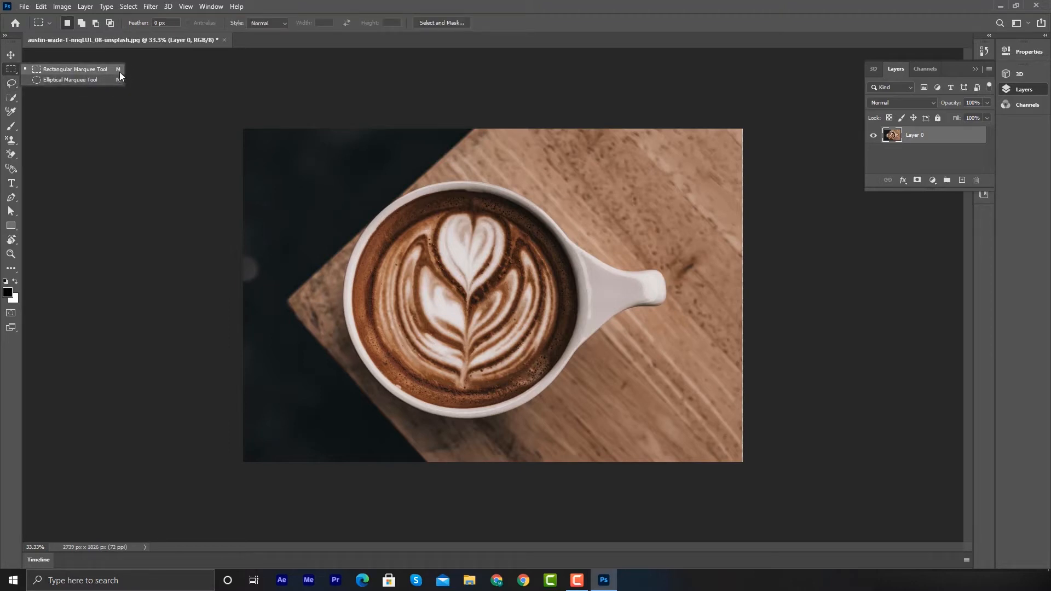
{"action": "left_click", "coordinate": [9, 57]}
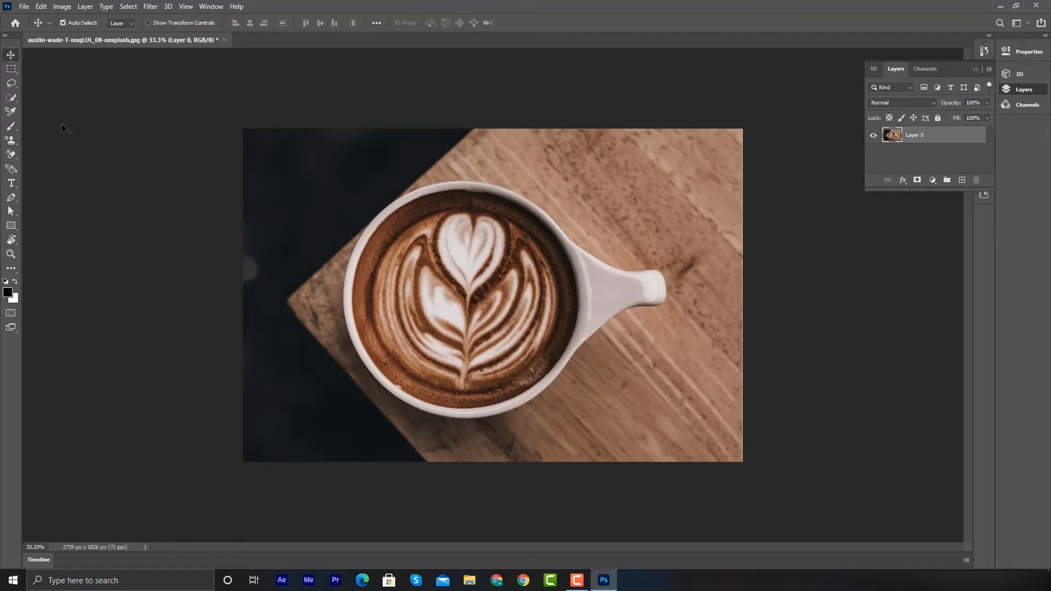
{"action": "key", "text": "m"}
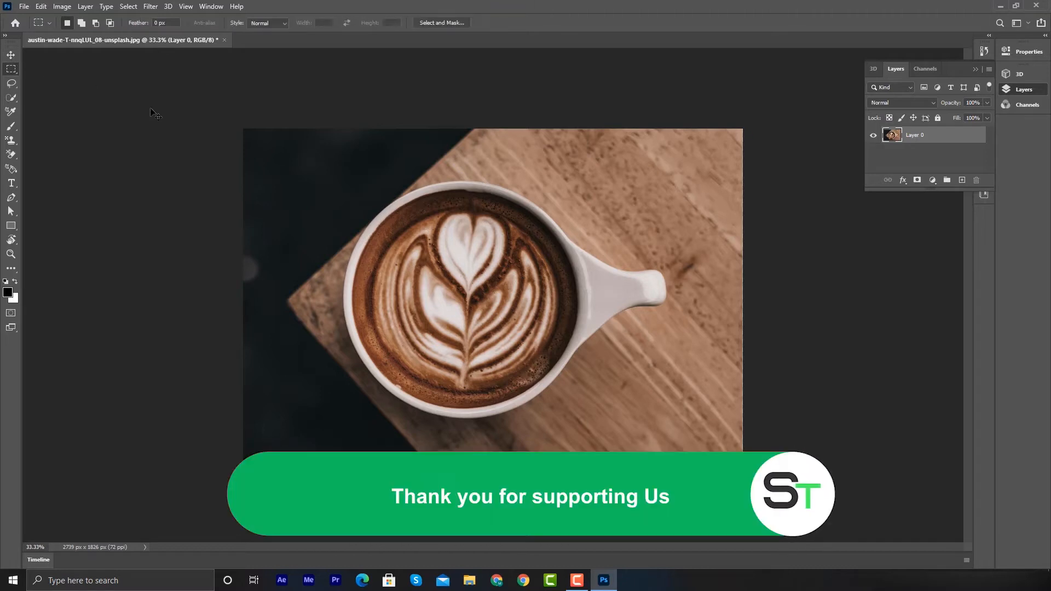
{"action": "left_click", "coordinate": [13, 86]}
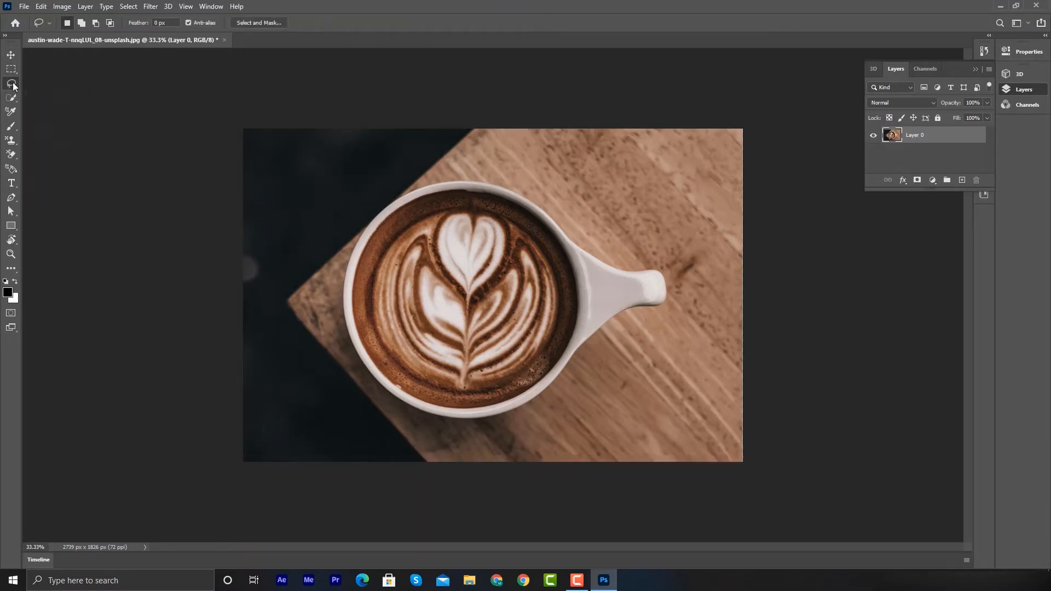
{"action": "right_click", "coordinate": [12, 84]}
{"action": "left_click", "coordinate": [88, 83]}
{"action": "left_click", "coordinate": [10, 69]}
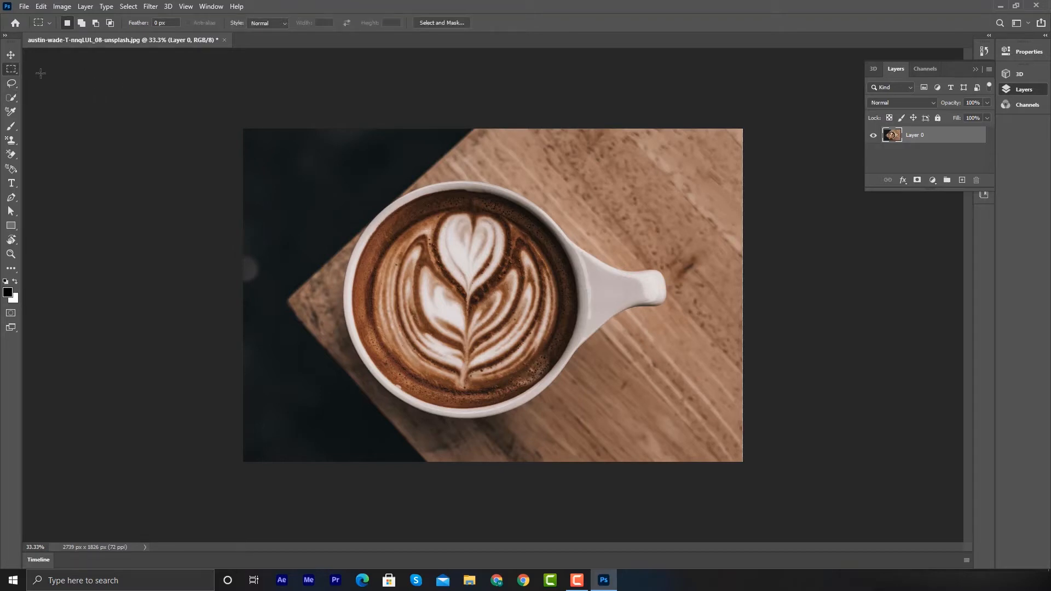
{"action": "key", "text": "l"}
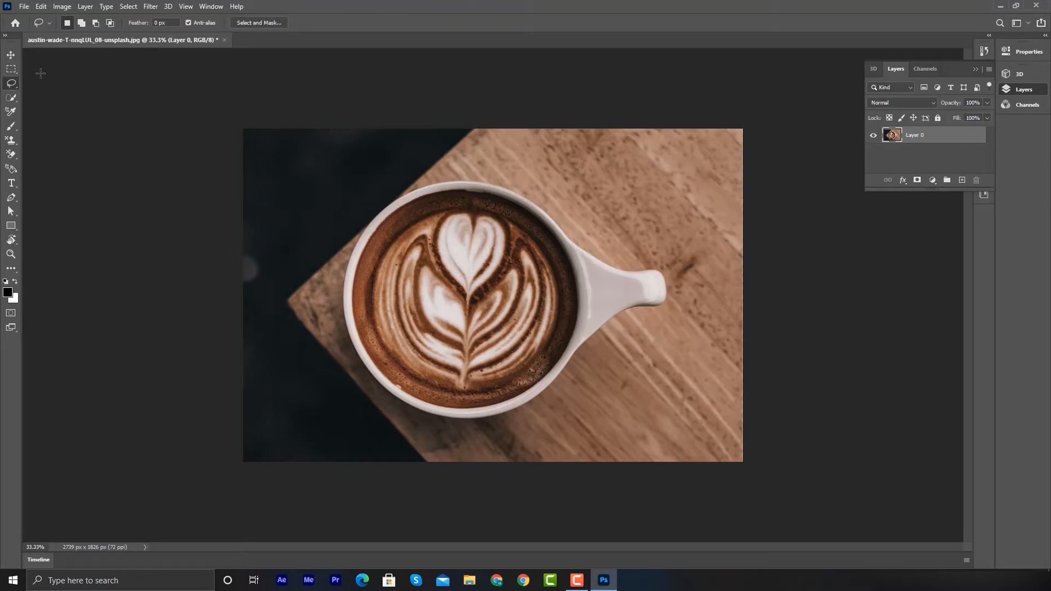
- Select the coffee cup with the Object Selection tool by drawing a rectangle around it
{"action": "left_click", "coordinate": [15, 101]}
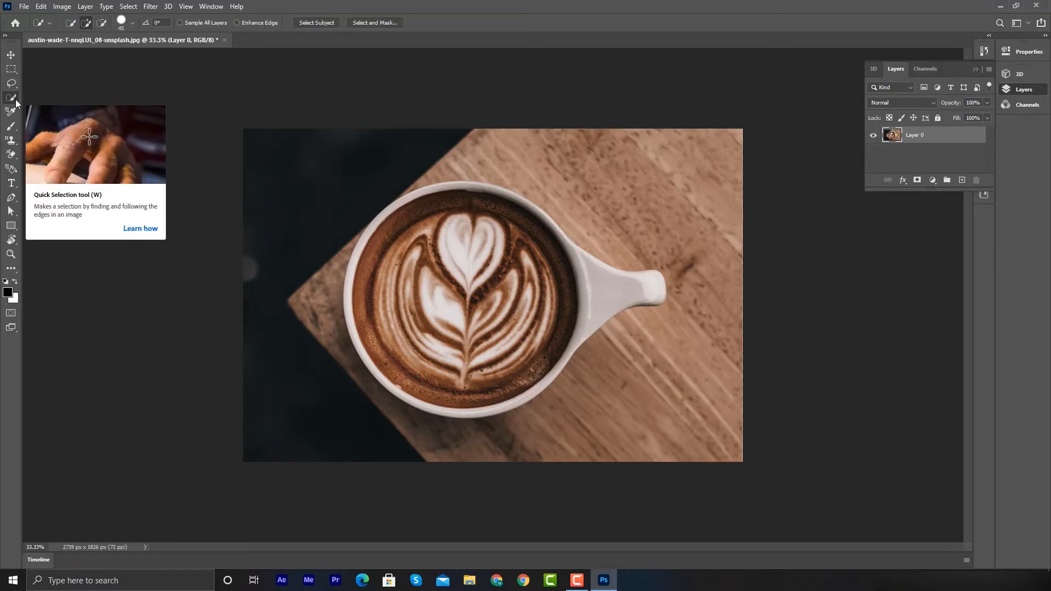
{"action": "right_click", "coordinate": [15, 100]}
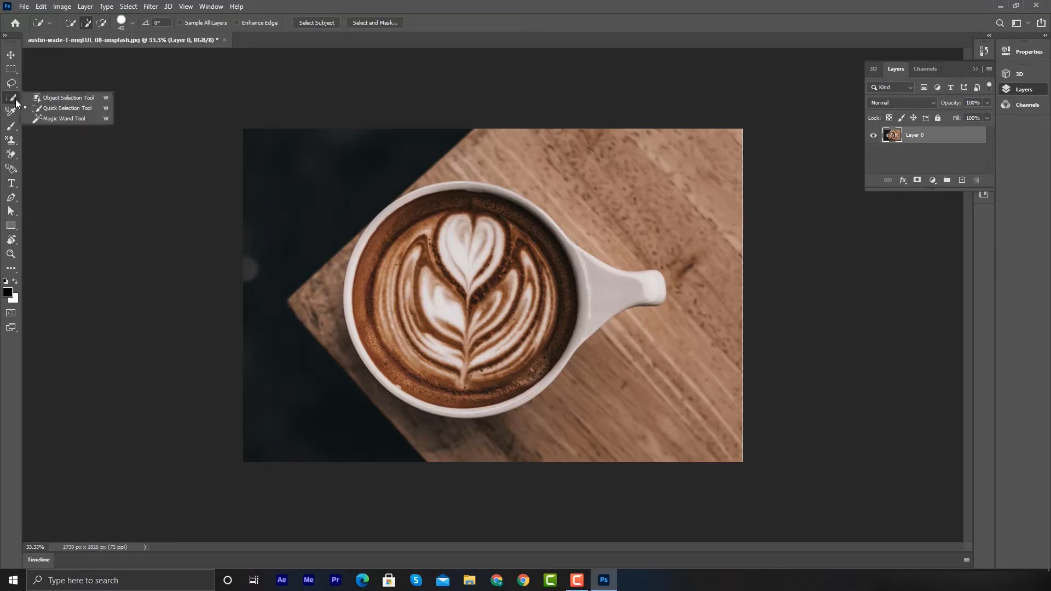
{"action": "left_click", "coordinate": [104, 97]}
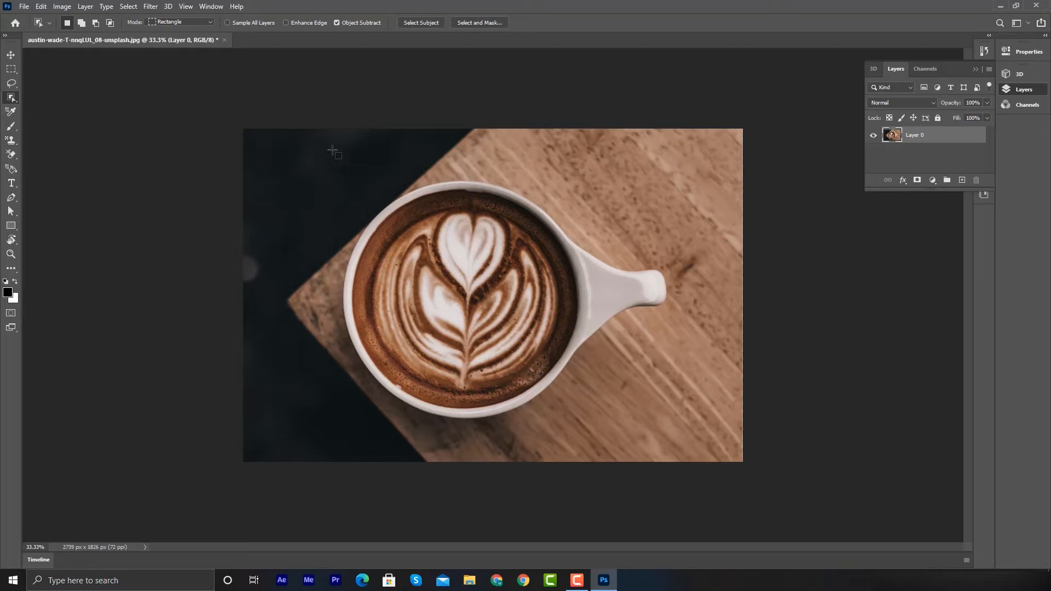
{"action": "left_click_drag", "start_coordinate": [321, 144], "coordinate": [694, 435]}
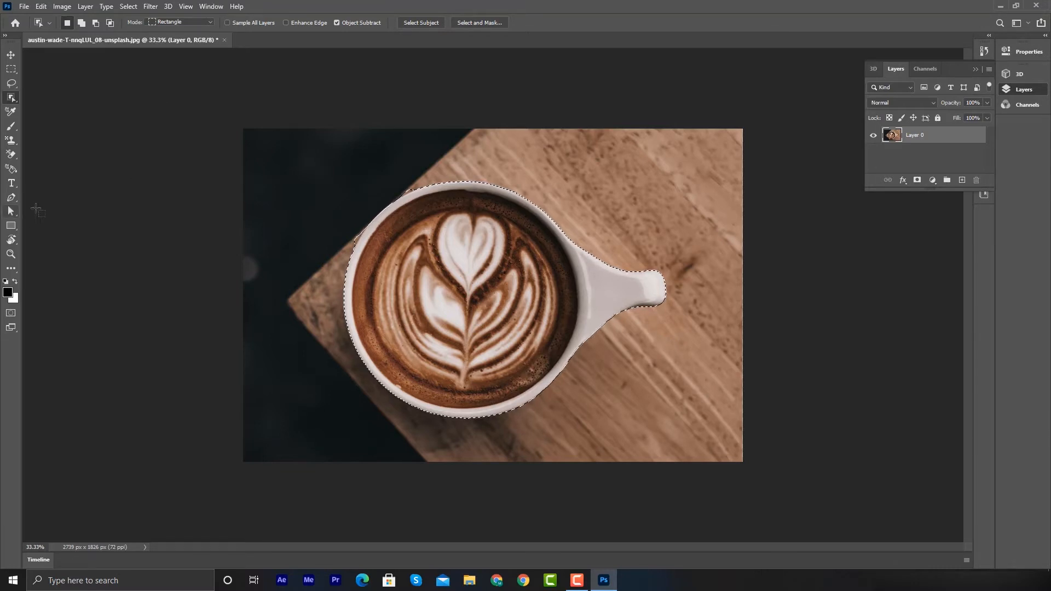
- Scribble pencil strokes over the latte art inside the selection with the Pencil tool
{"action": "left_click", "coordinate": [11, 129]}
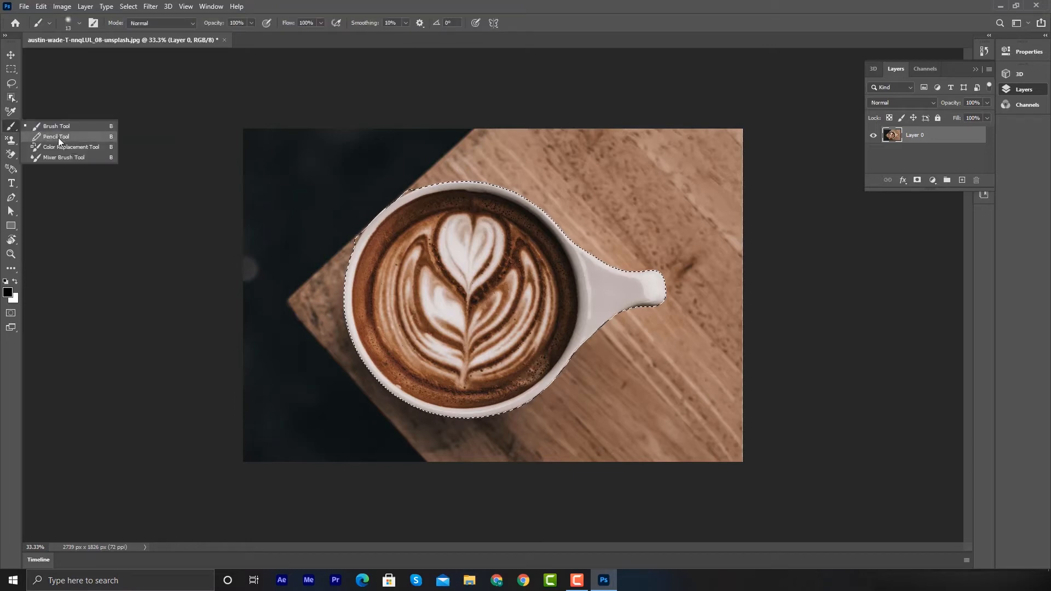
{"action": "left_click", "coordinate": [58, 137]}
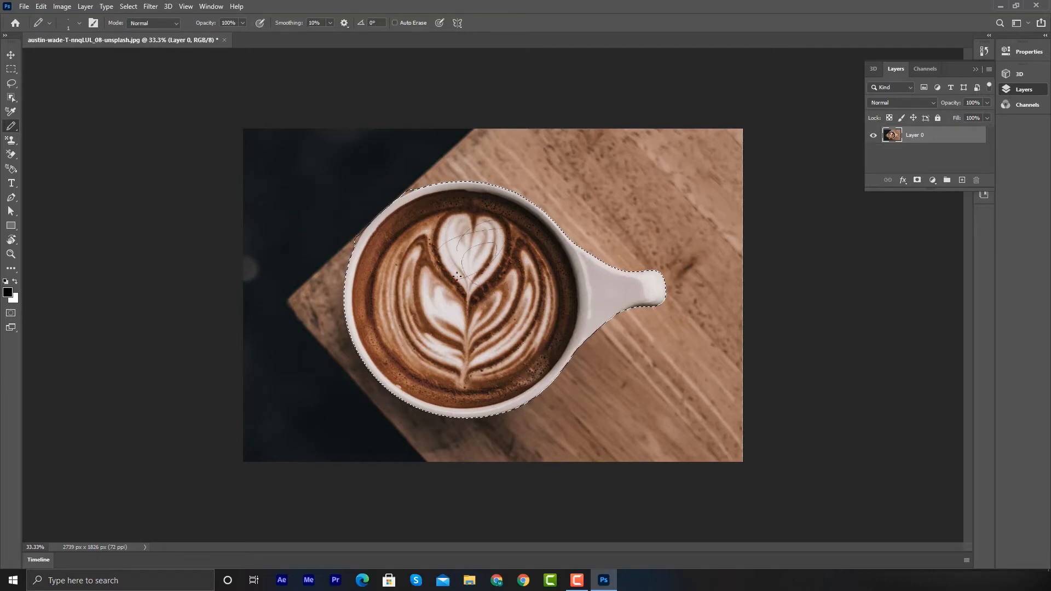
{"action": "mouse_move", "coordinate": [457, 276]}
{"action": "left_mouse_down"}
{"action": "mouse_move", "coordinate": [474, 250]}
{"action": "mouse_move", "coordinate": [466, 256]}
{"action": "left_mouse_up"}
- Sample the cup handle with the Clone Stamp tool and paint a copy of it onto the wood above
{"action": "right_click", "coordinate": [12, 129]}
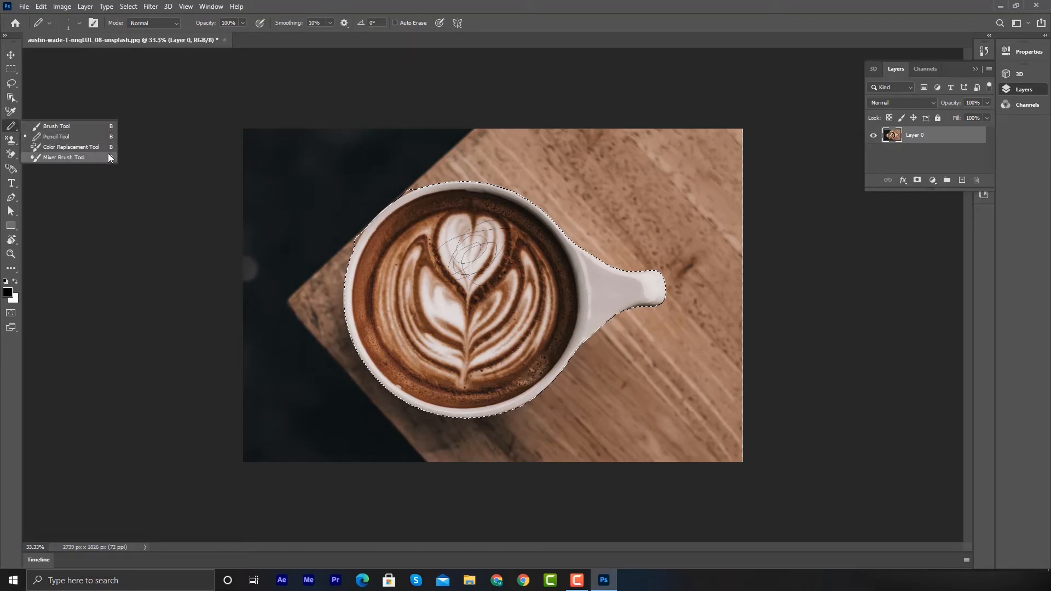
{"action": "left_click", "coordinate": [8, 134]}
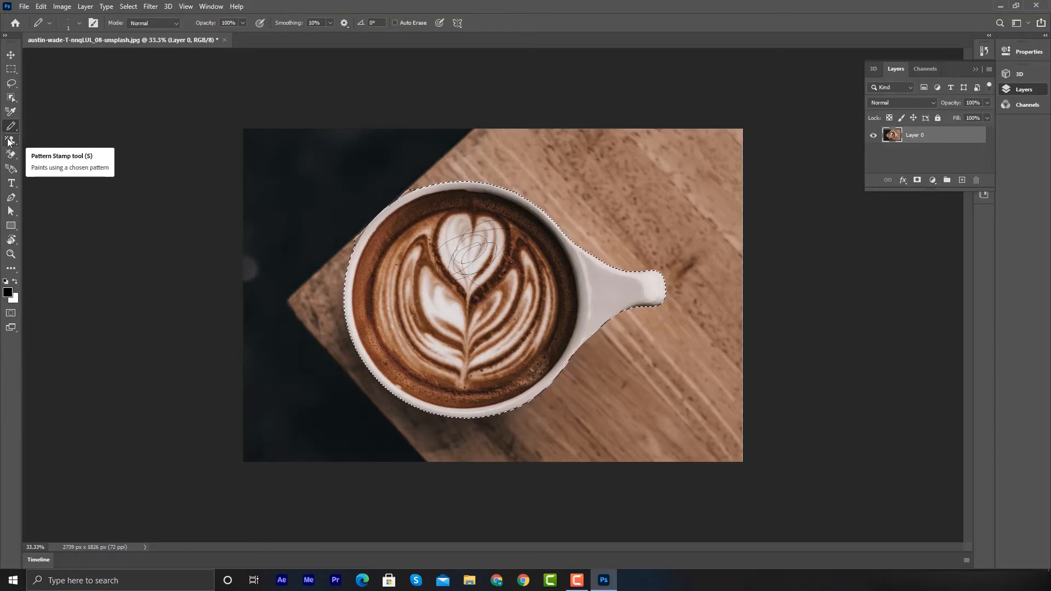
{"action": "left_click", "coordinate": [10, 141]}
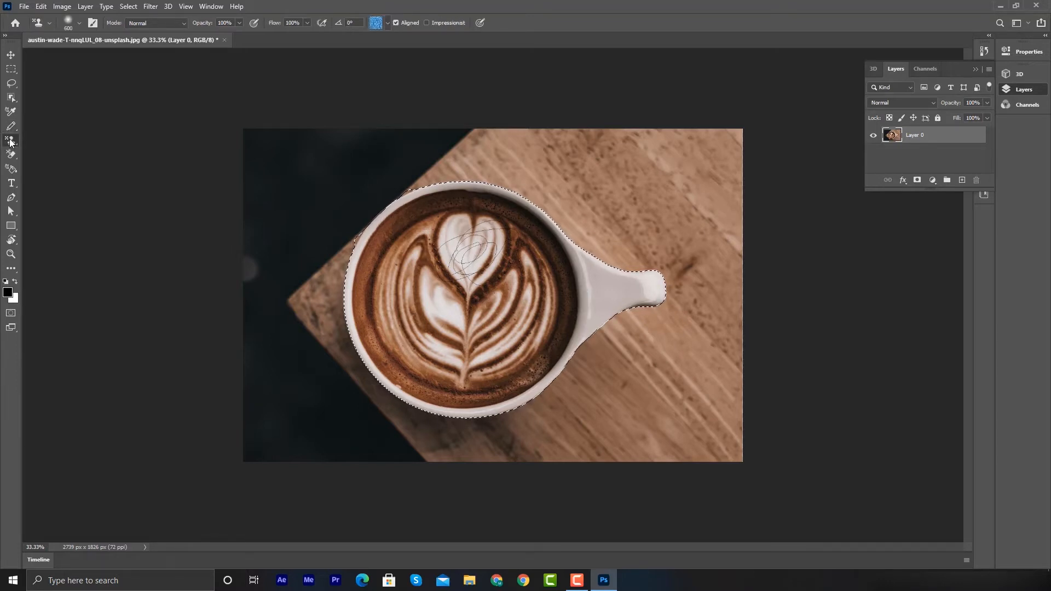
{"action": "left_click", "coordinate": [48, 141]}
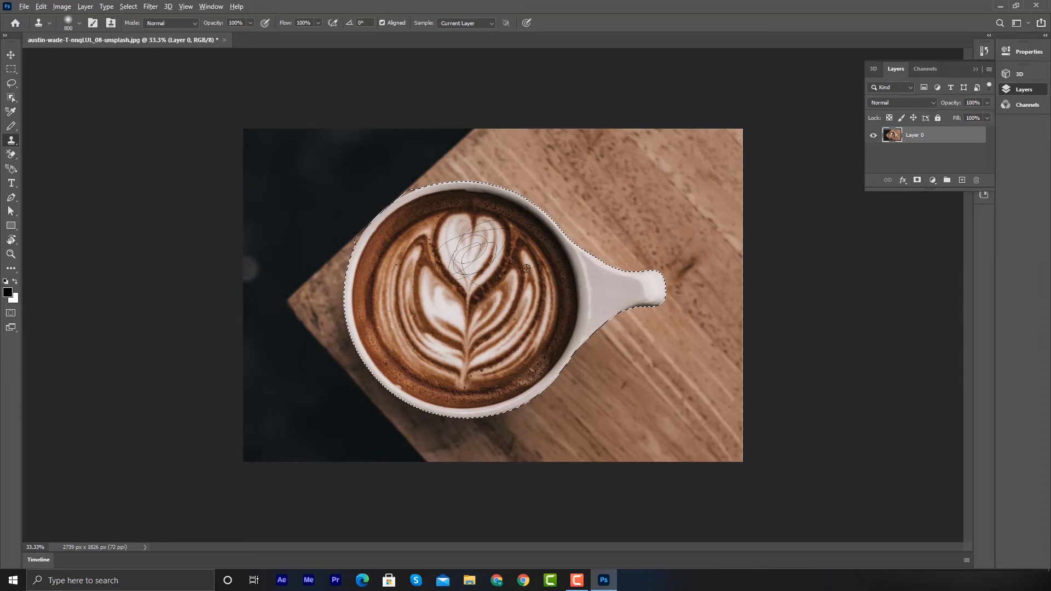
{"action": "left_click", "coordinate": [608, 289], "text": "alt"}
{"action": "left_click_drag", "start_coordinate": [630, 183], "coordinate": [637, 190]}
- Toggle undo and redo of the cloned handle stroke to compare
{"action": "key", "text": "ctrl+z"}
{"action": "key", "text": "ctrl+shift+z"}
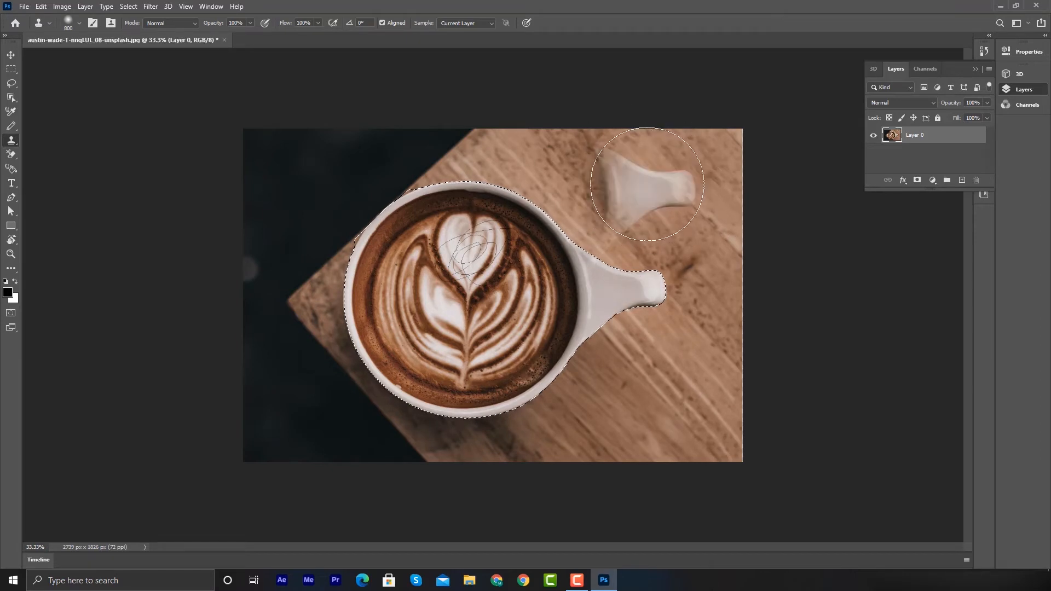
{"action": "key", "text": "ctrl+z"}
{"action": "key", "text": "ctrl+shift+z"}
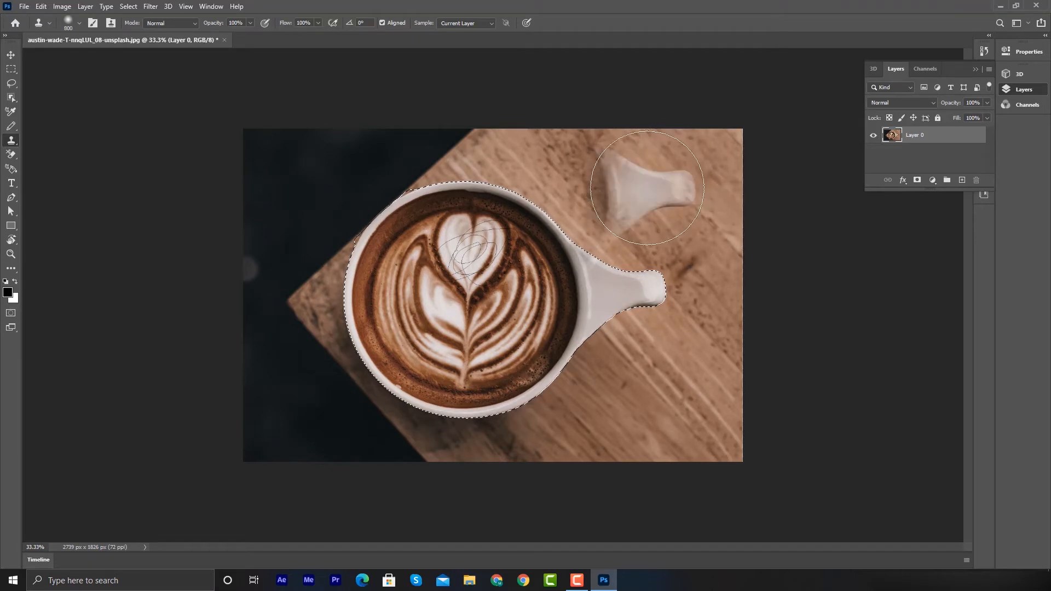
{"action": "key", "text": "ctrl+z"}
{"action": "key", "text": "ctrl+shift+z"}
- Undo the handle copy and clone the upper cup over the selection's lower half with a long stroke
{"action": "key", "text": "ctrl+z"}
{"action": "mouse_move", "coordinate": [642, 192]}
{"action": "left_mouse_down"}
{"action": "mouse_move", "coordinate": [533, 207]}
{"action": "mouse_move", "coordinate": [584, 186]}
{"action": "mouse_move", "coordinate": [525, 264]}
{"action": "mouse_move", "coordinate": [449, 326]}
{"action": "mouse_move", "coordinate": [371, 359]}
{"action": "mouse_move", "coordinate": [478, 196]}
{"action": "mouse_move", "coordinate": [505, 244]}
{"action": "mouse_move", "coordinate": [357, 141]}
{"action": "mouse_move", "coordinate": [482, 223]}
{"action": "mouse_move", "coordinate": [528, 309]}
{"action": "mouse_move", "coordinate": [446, 296]}
{"action": "mouse_move", "coordinate": [540, 271]}
{"action": "mouse_move", "coordinate": [512, 302]}
{"action": "mouse_move", "coordinate": [442, 331]}
{"action": "mouse_move", "coordinate": [386, 305]}
{"action": "mouse_move", "coordinate": [472, 266]}
{"action": "mouse_move", "coordinate": [498, 289]}
{"action": "mouse_move", "coordinate": [482, 278]}
{"action": "mouse_move", "coordinate": [563, 296]}
{"action": "mouse_move", "coordinate": [517, 356]}
{"action": "mouse_move", "coordinate": [439, 324]}
{"action": "mouse_move", "coordinate": [492, 321]}
{"action": "mouse_move", "coordinate": [490, 344]}
{"action": "mouse_move", "coordinate": [450, 357]}
{"action": "mouse_move", "coordinate": [606, 329]}
{"action": "mouse_move", "coordinate": [582, 313]}
{"action": "mouse_move", "coordinate": [487, 307]}
{"action": "mouse_move", "coordinate": [500, 296]}
{"action": "mouse_move", "coordinate": [527, 339]}
{"action": "mouse_move", "coordinate": [458, 396]}
{"action": "mouse_move", "coordinate": [477, 395]}
{"action": "mouse_move", "coordinate": [527, 337]}
{"action": "left_mouse_up"}
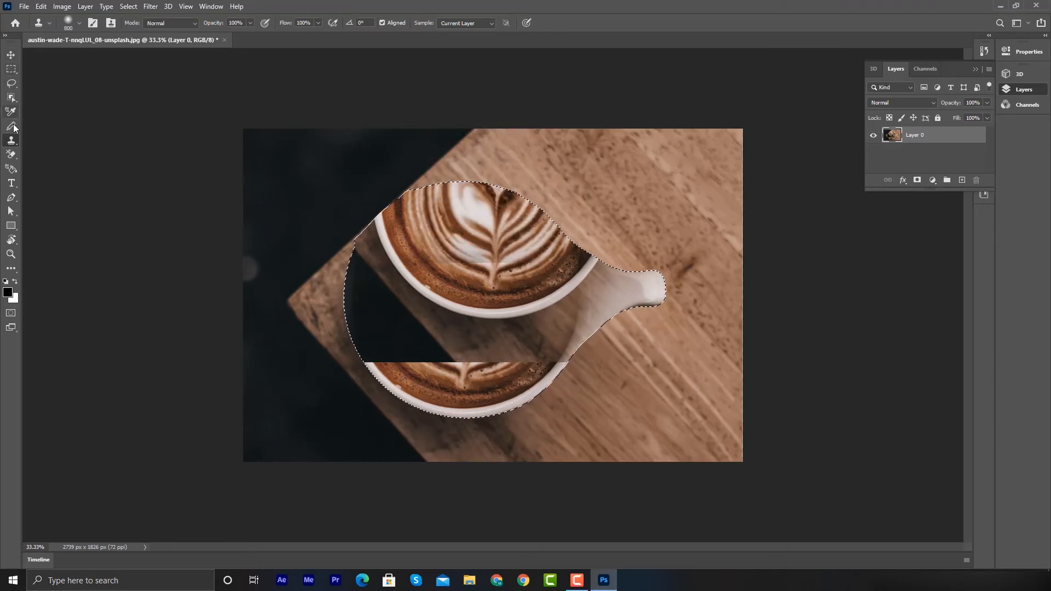
- Erase inside the selection with the Background Eraser tool, then undo the erase
{"action": "left_click", "coordinate": [12, 158]}
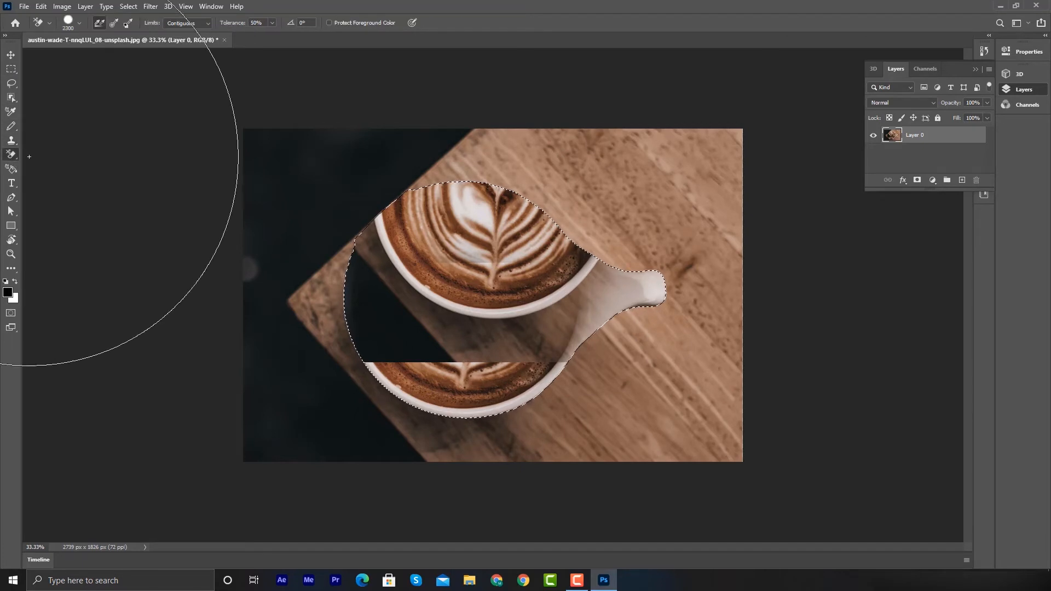
{"action": "left_click", "coordinate": [493, 290]}
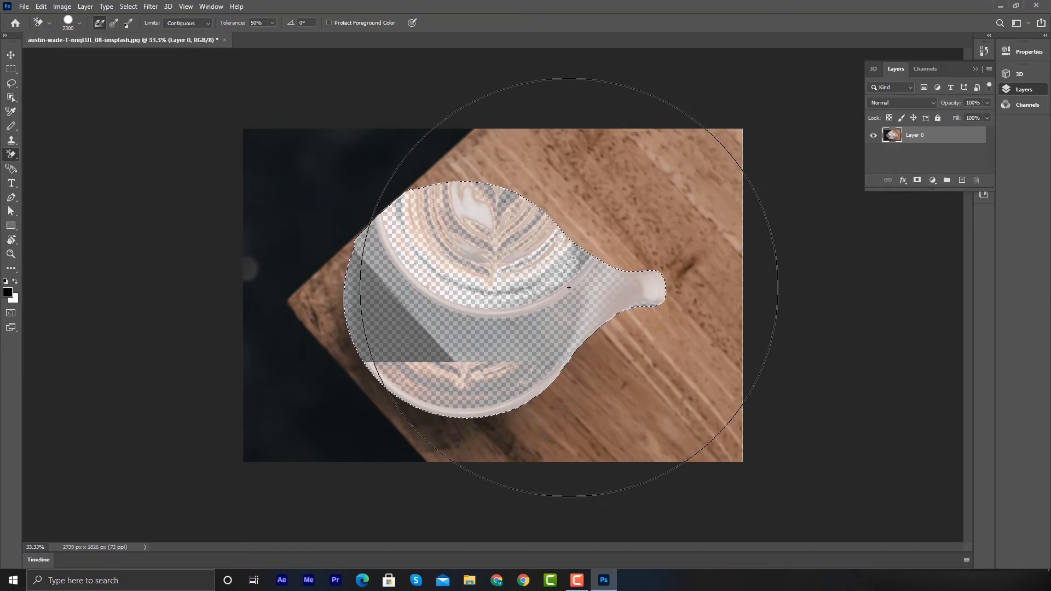
{"action": "key", "text": "ctrl+z"}
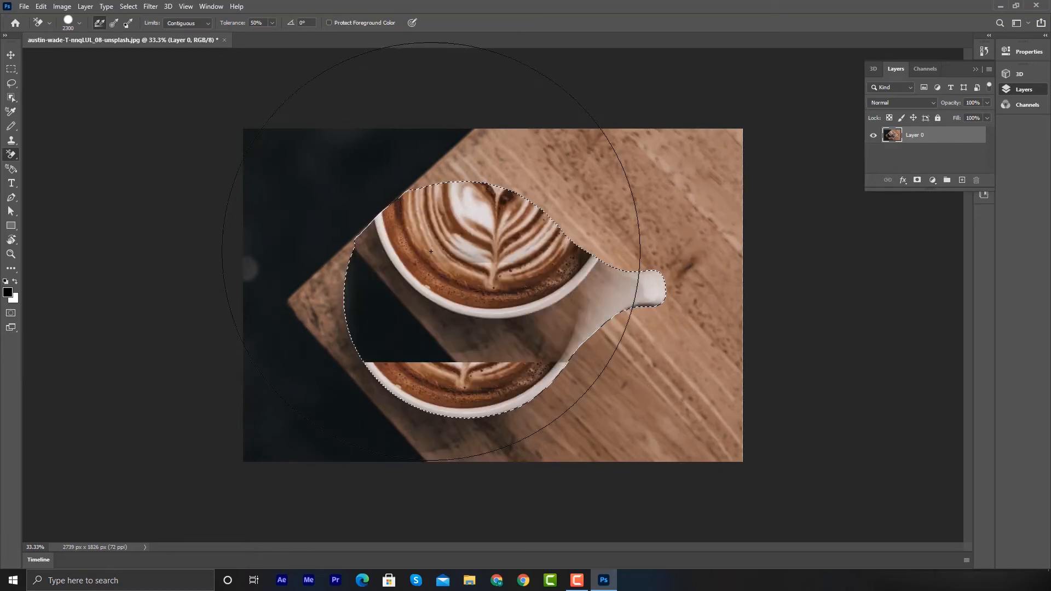
- Undo the clone strokes back to the pencil scribble and deselect the cup
{"action": "key", "text": "ctrl+d"}
{"action": "key", "text": "ctrl+z"}
{"action": "key", "text": "ctrl+z"}
{"action": "key", "text": "ctrl+z"}
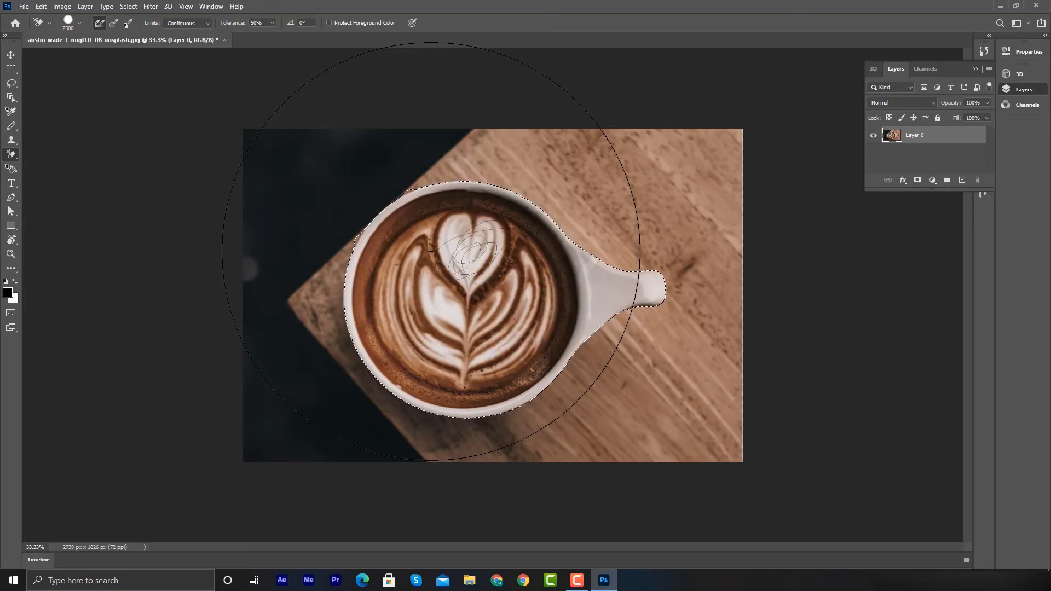
{"action": "key", "text": "ctrl+d"}
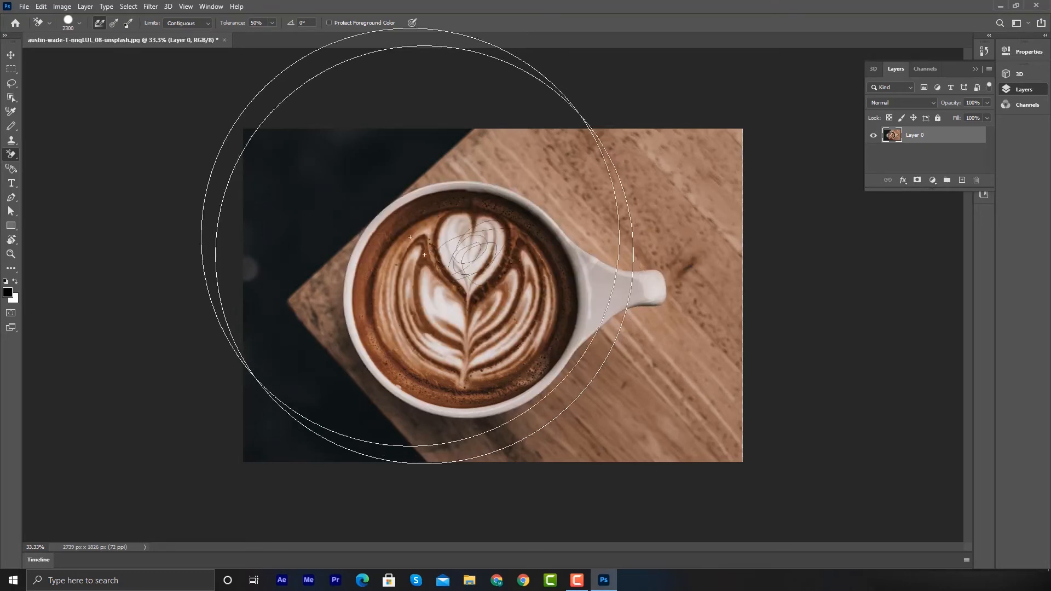
- Switch to the Horizontal Type Tool, set the font to Acumin Variable Concept, and place a placeholder text layer above the photo
{"action": "left_click", "coordinate": [11, 170]}
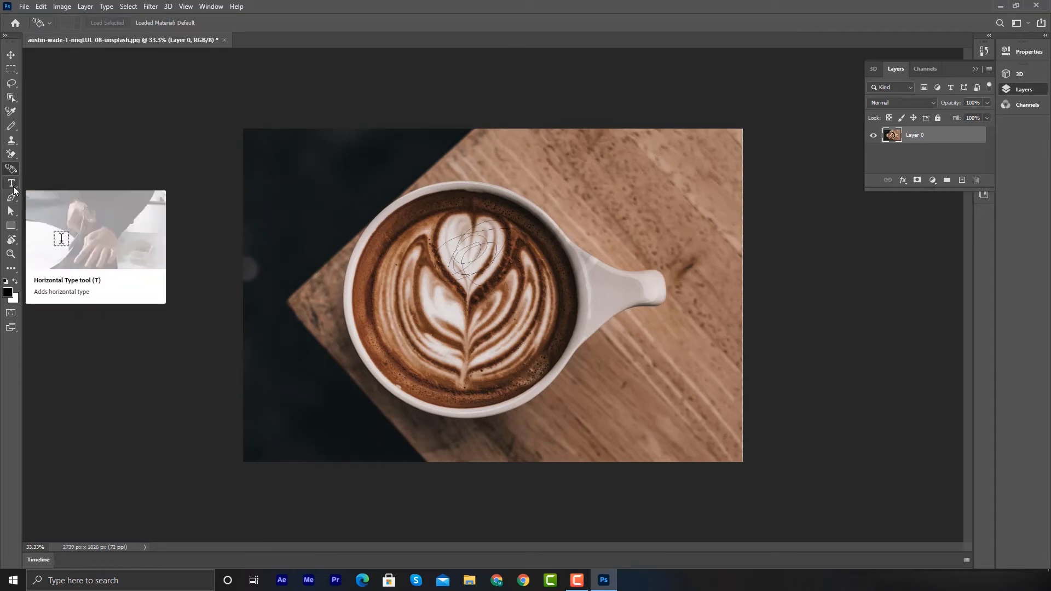
{"action": "left_click_drag", "start_coordinate": [11, 184], "coordinate": [51, 194]}
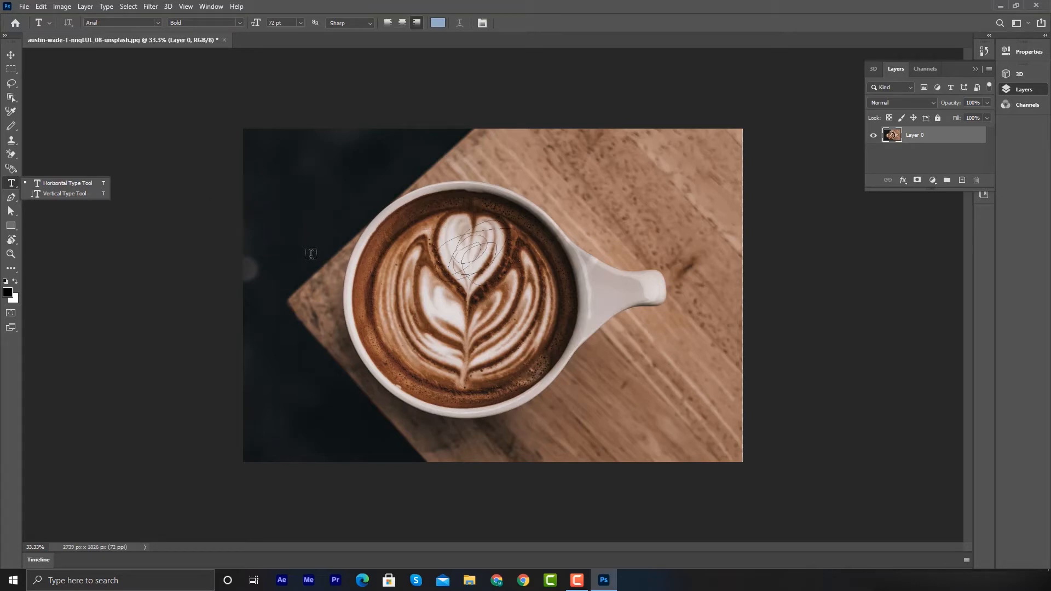
{"action": "left_click", "coordinate": [157, 22]}
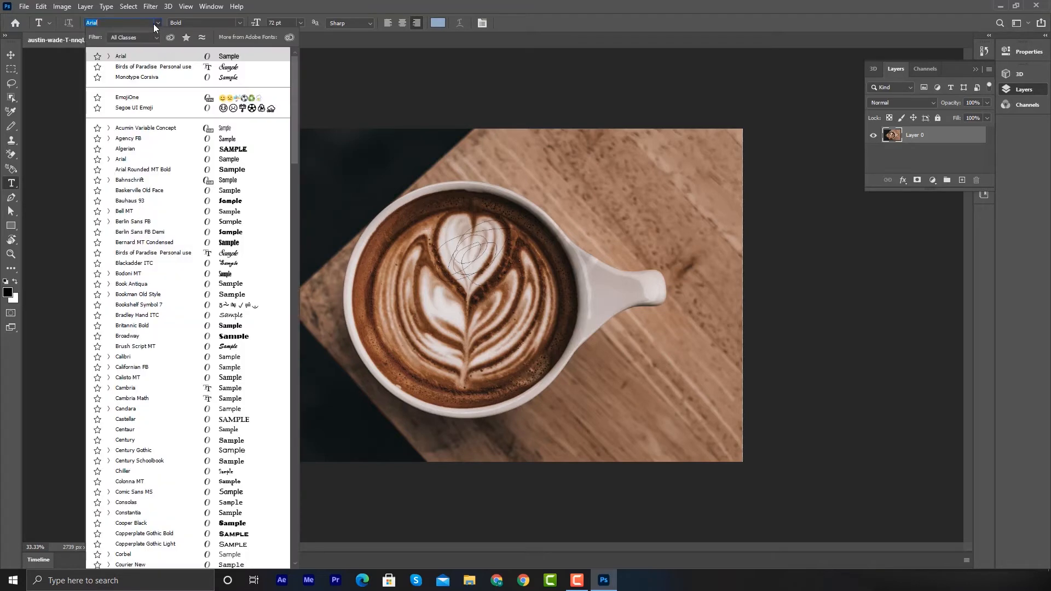
{"action": "left_click", "coordinate": [367, 84]}
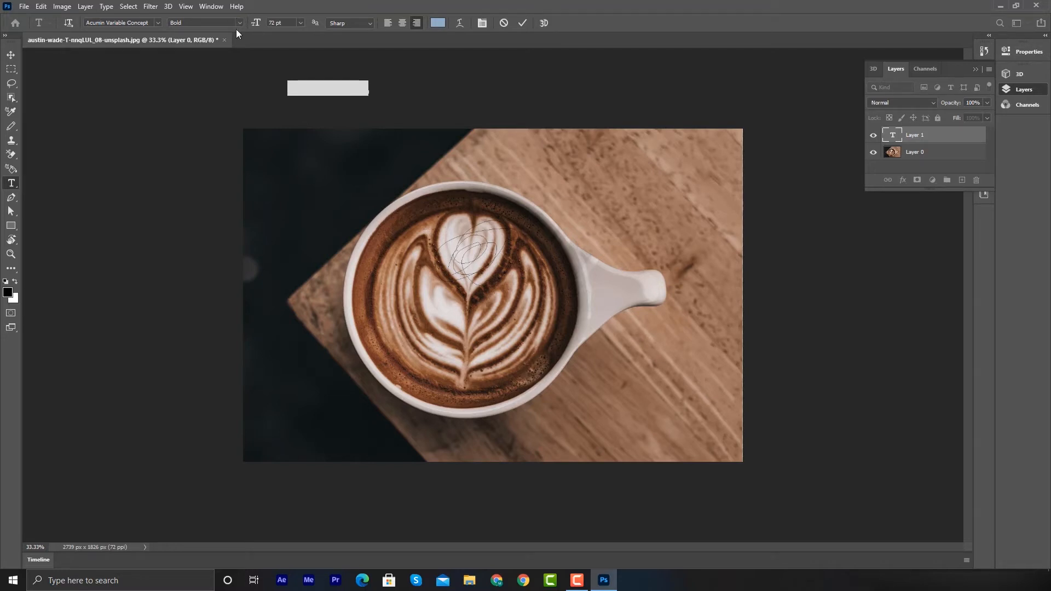
{"action": "left_click", "coordinate": [301, 23]}
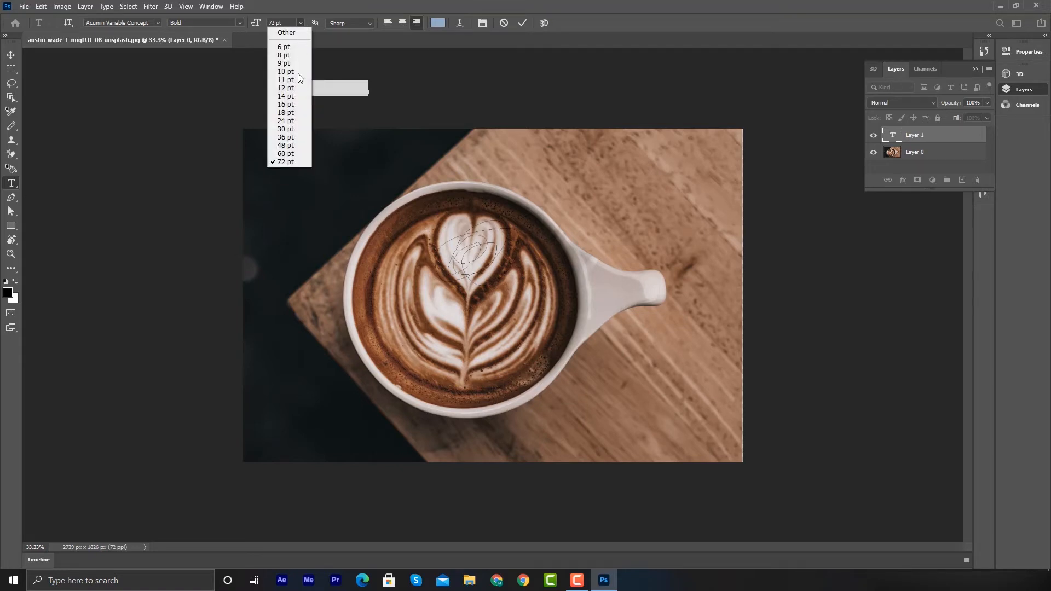
{"action": "left_click", "coordinate": [334, 41]}
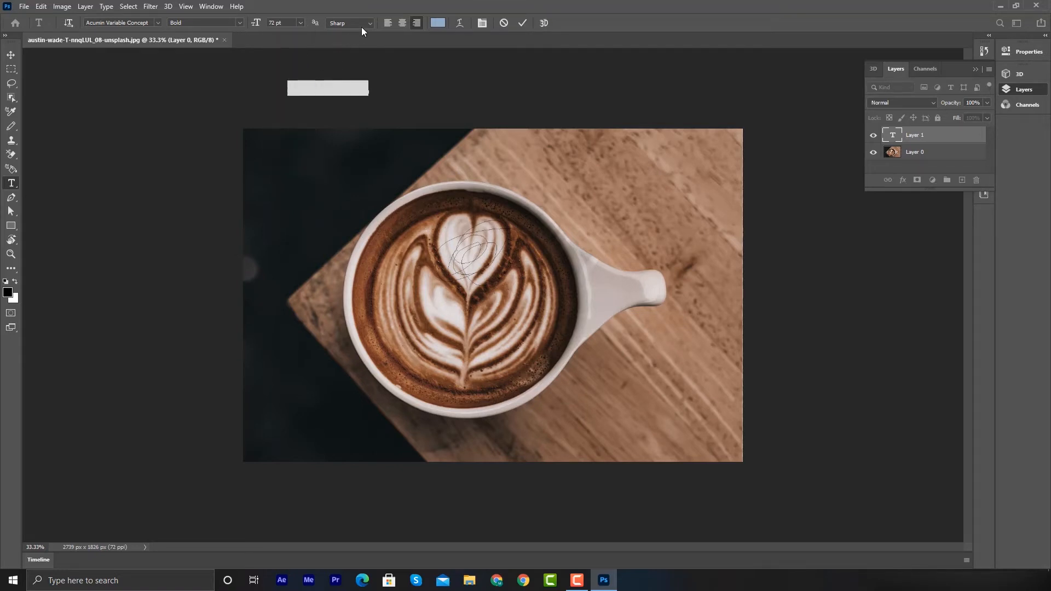
- Draw a closed four-point path with the Pen Tool on the wooden table above the cup handle
{"action": "left_click", "coordinate": [13, 200]}
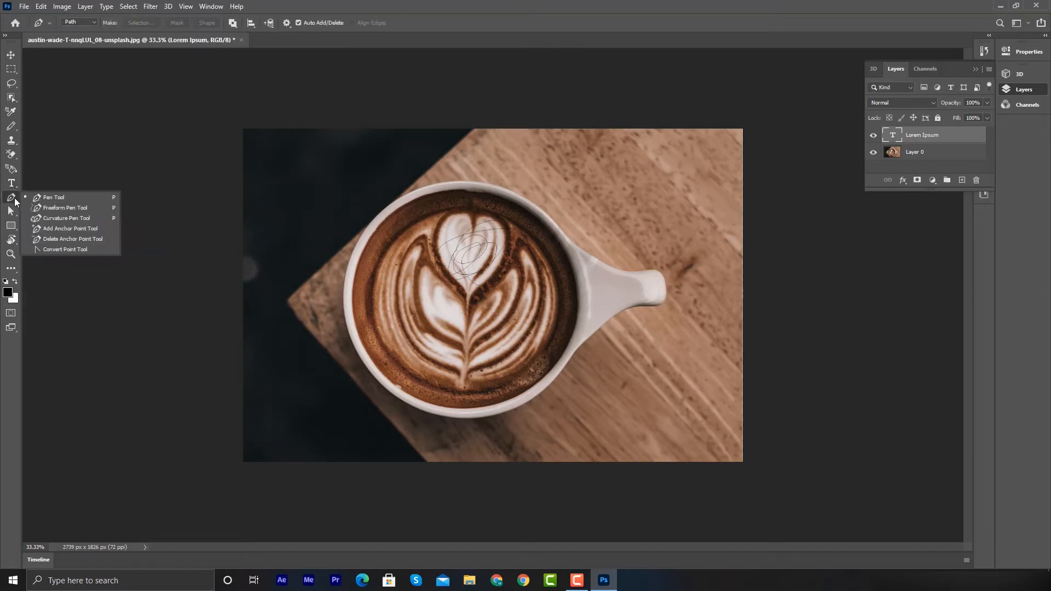
{"action": "left_click", "coordinate": [50, 195]}
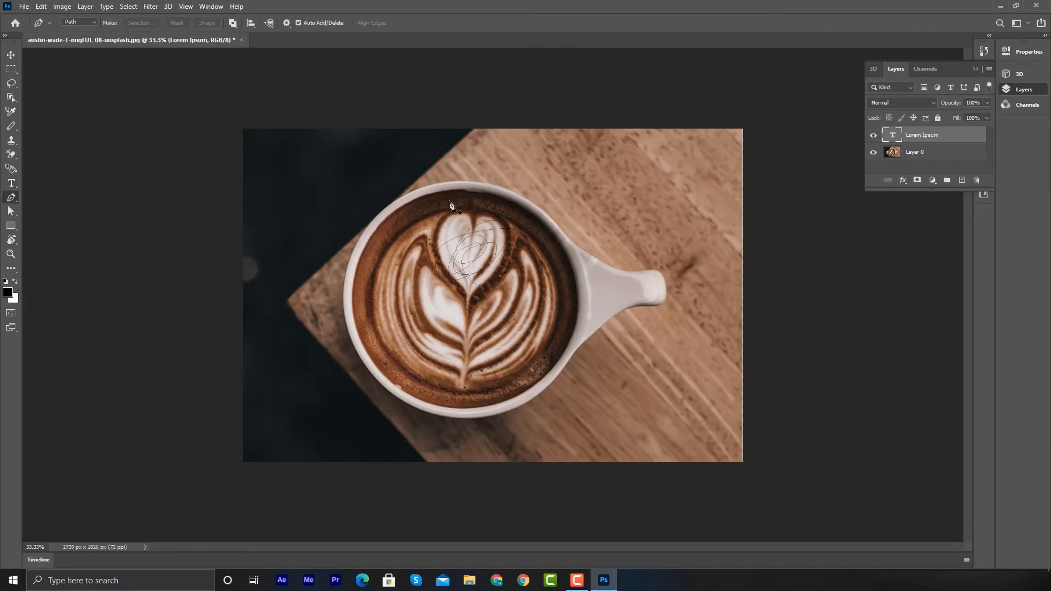
{"action": "left_click_drag", "start_coordinate": [668, 191], "coordinate": [745, 141]}
{"action": "left_click", "coordinate": [666, 133]}
{"action": "left_click", "coordinate": [718, 134]}
{"action": "left_click", "coordinate": [725, 182]}
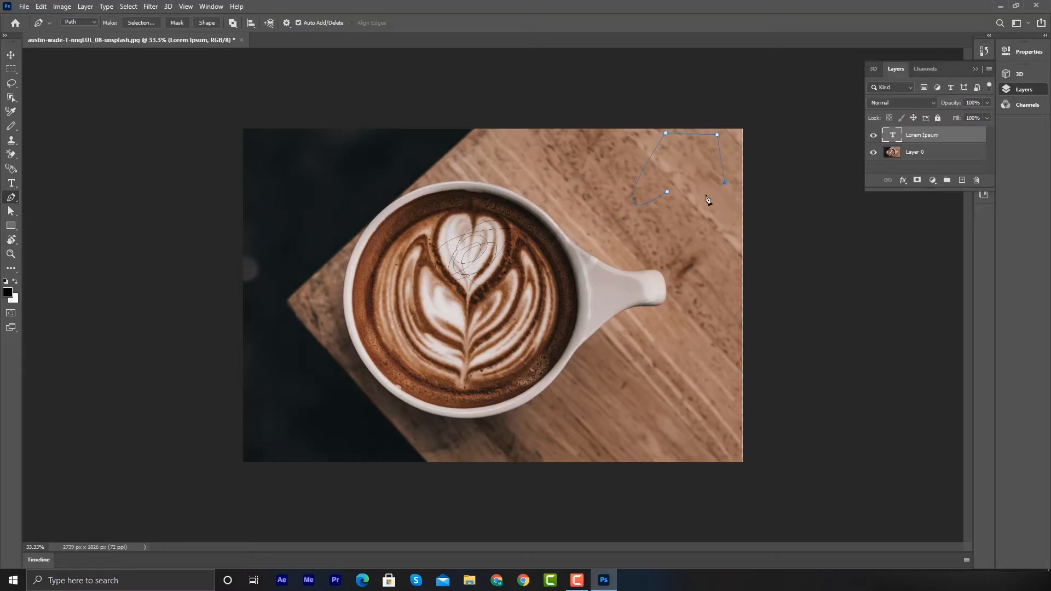
{"action": "left_click", "coordinate": [668, 191]}
- Reshape the path with the Curvature Pen Tool, then delete the path points
{"action": "left_click", "coordinate": [13, 200]}
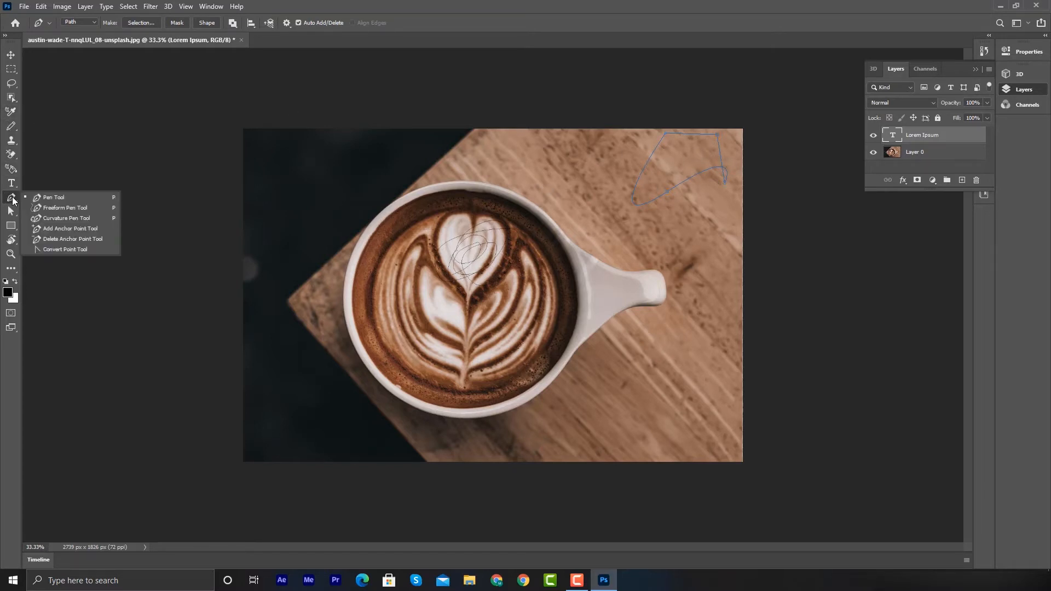
{"action": "left_click", "coordinate": [47, 219]}
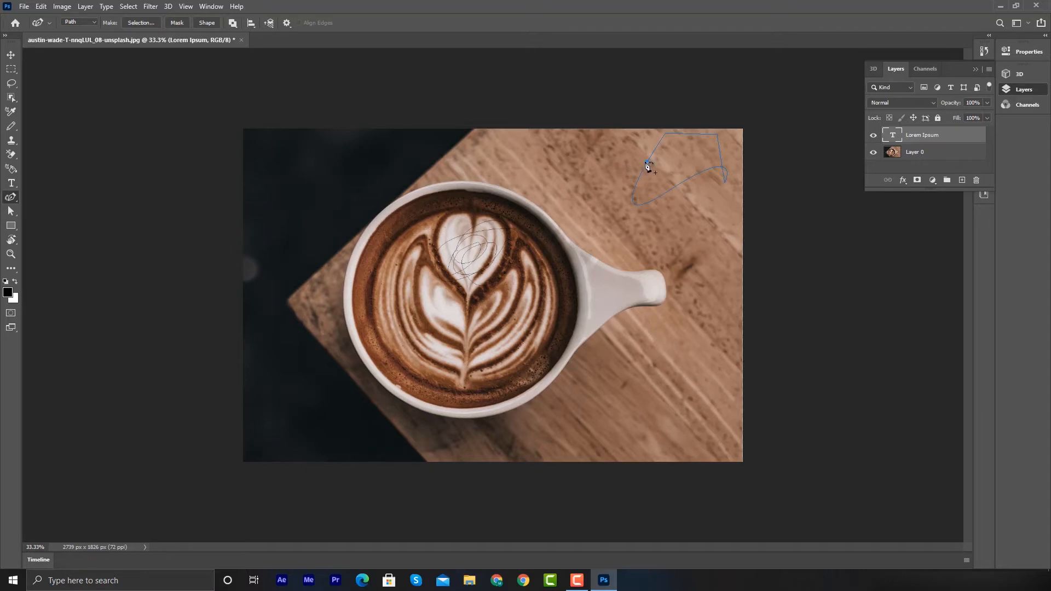
{"action": "left_click", "coordinate": [644, 161]}
{"action": "left_click_drag", "start_coordinate": [644, 162], "coordinate": [546, 106]}
{"action": "left_click_drag", "start_coordinate": [569, 169], "coordinate": [501, 152]}
{"action": "key", "text": "Delete"}
{"action": "key", "text": "Delete"}
{"action": "key", "text": "Delete"}
- Rotate the canvas view by about 1° with the Rotate View tool
{"action": "left_click", "coordinate": [11, 212]}
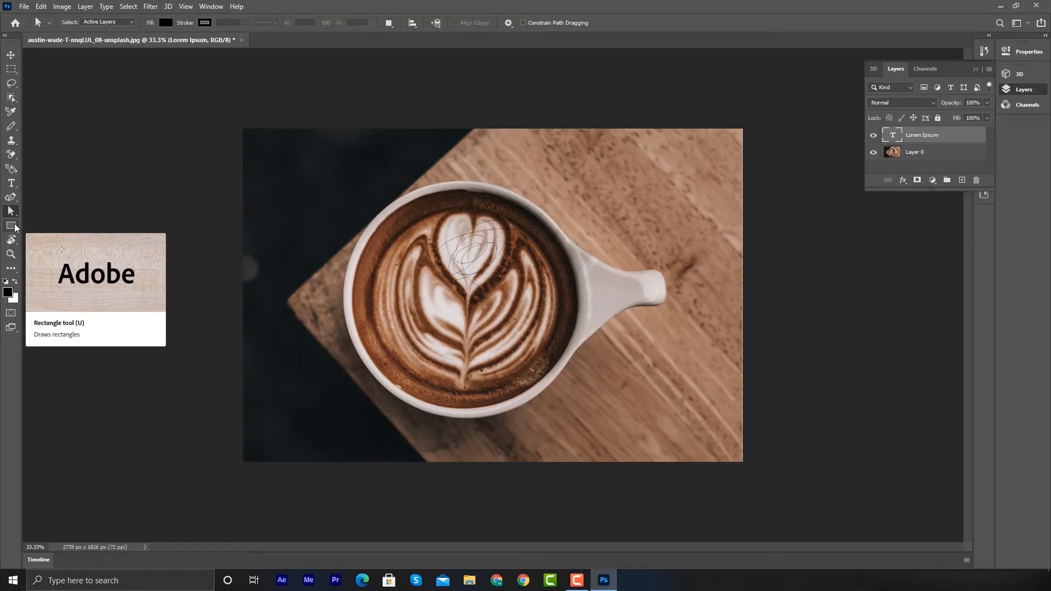
{"action": "left_click", "coordinate": [12, 226]}
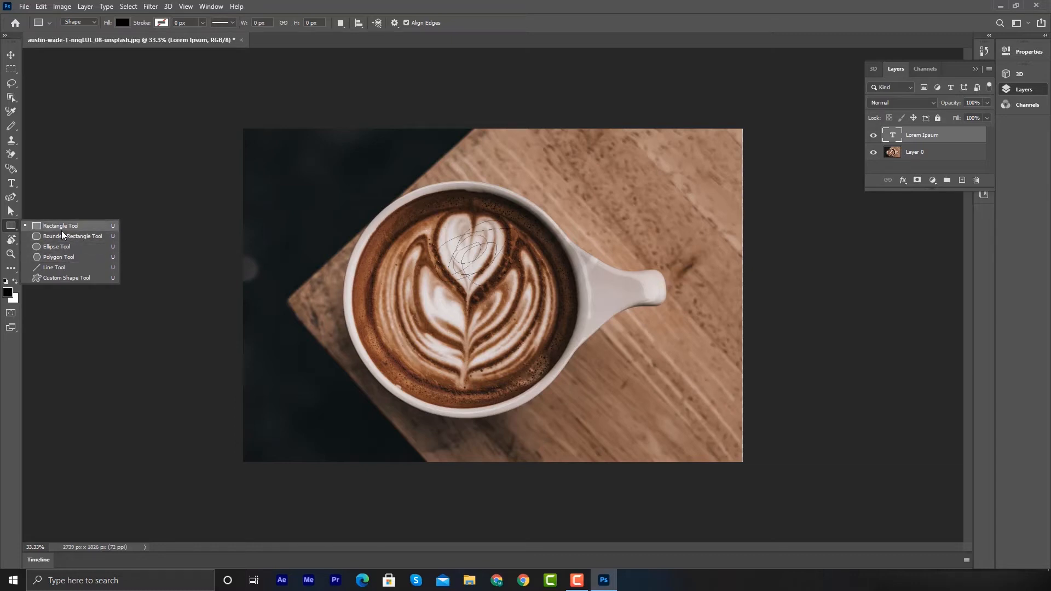
{"action": "left_click", "coordinate": [74, 236]}
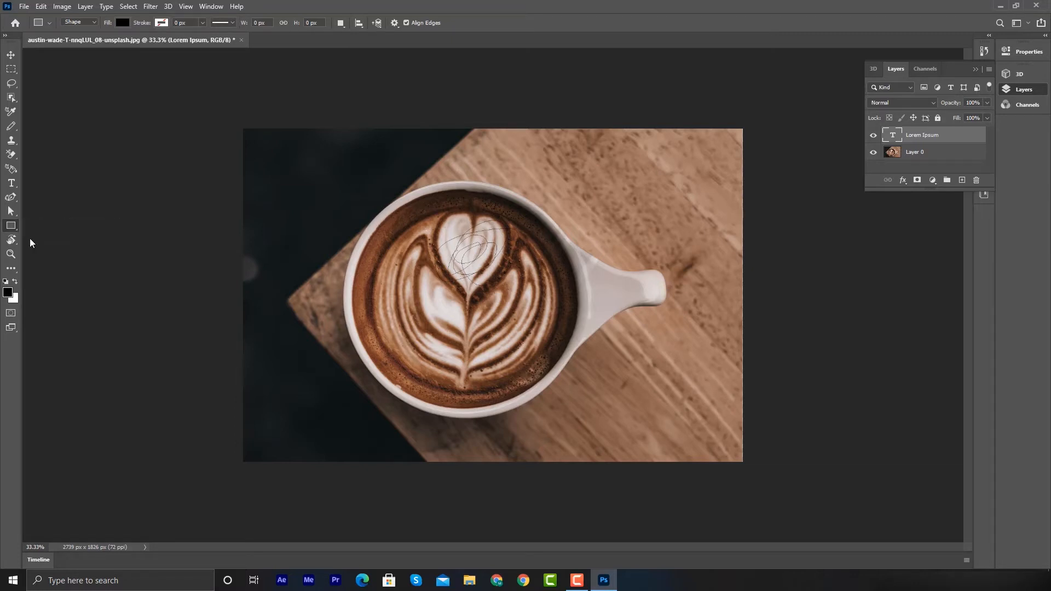
{"action": "key", "text": "r"}
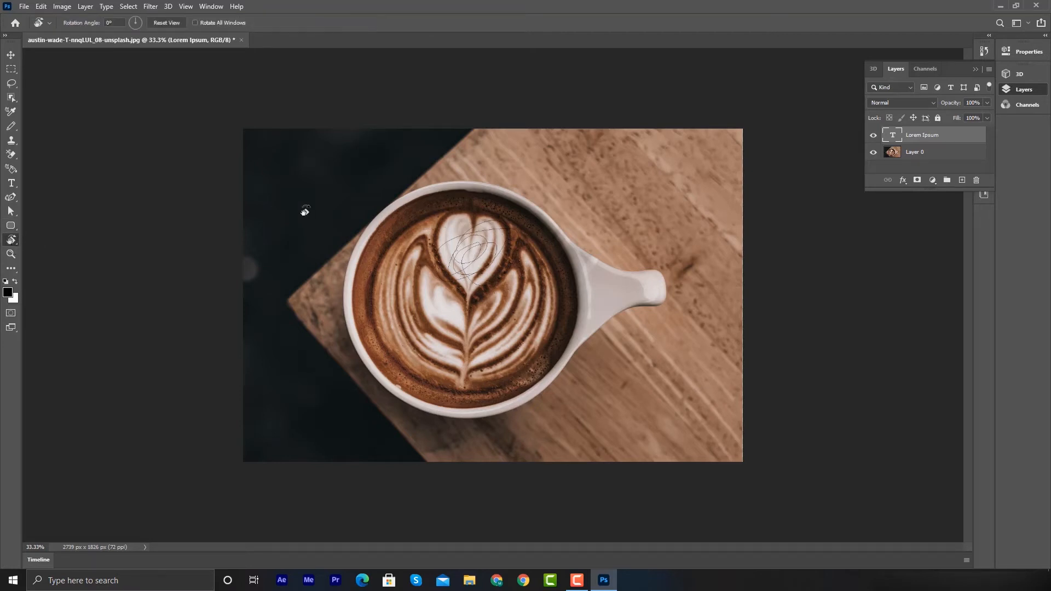
{"action": "left_click_drag", "start_coordinate": [389, 240], "coordinate": [318, 202]}
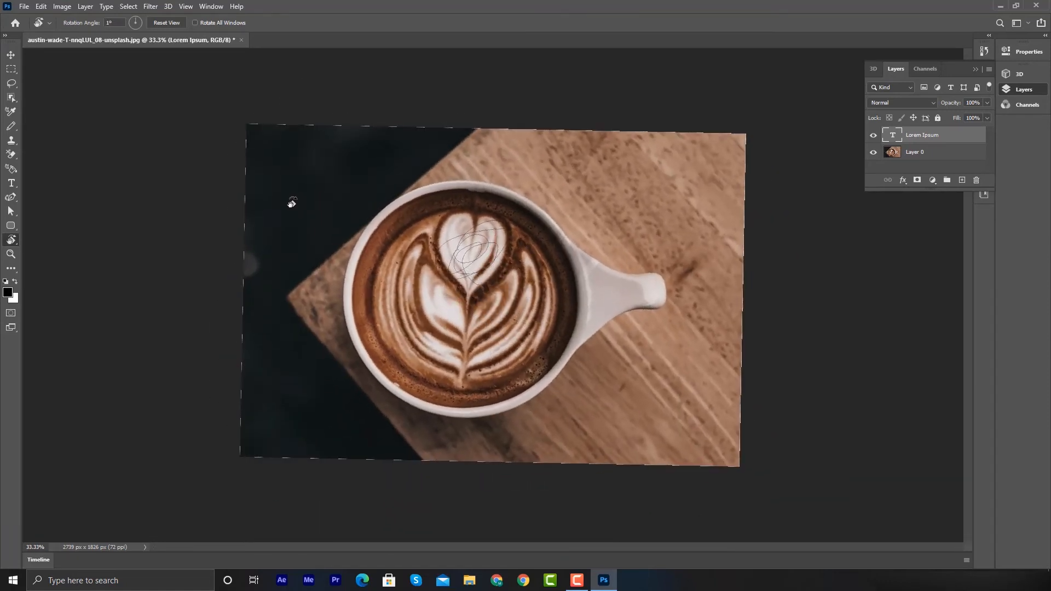
- Zoom in on the latte art with the Zoom tool to 100%, then zoom back out to 25%
{"action": "left_click", "coordinate": [11, 254]}
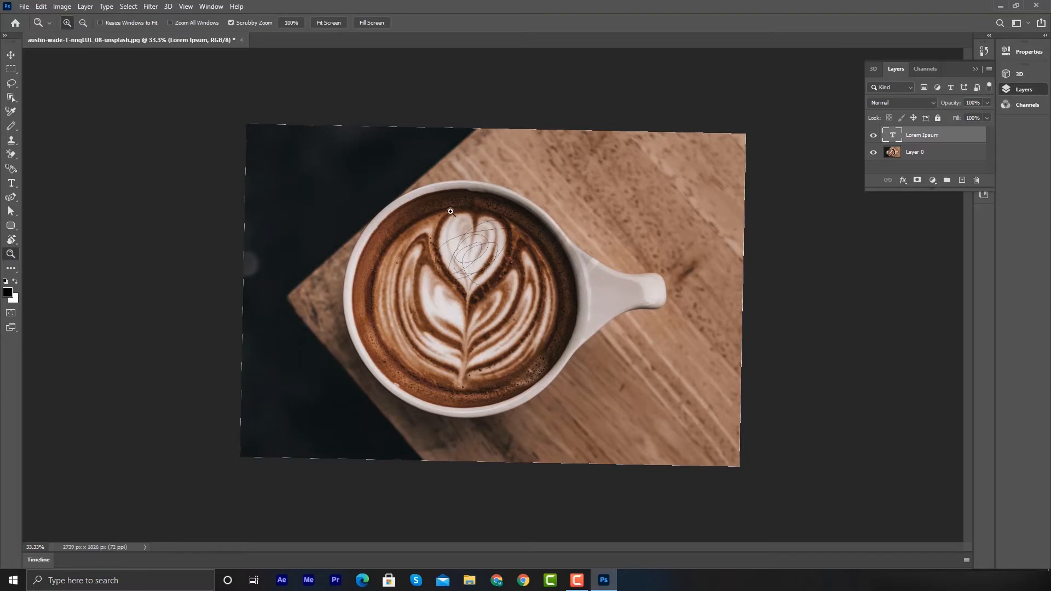
{"action": "left_click", "coordinate": [474, 232]}
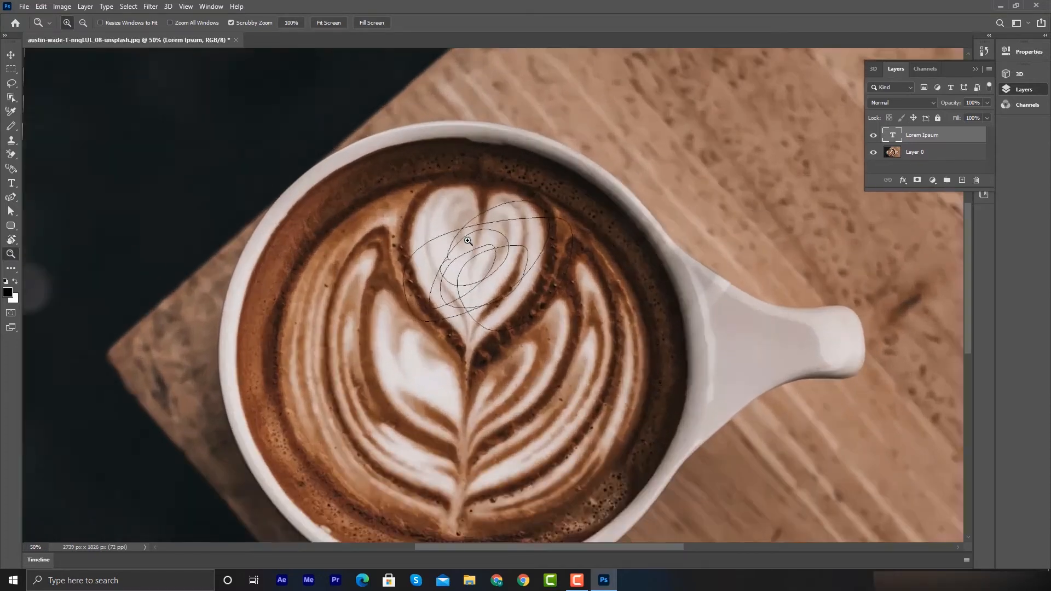
{"action": "left_click", "coordinate": [468, 241]}
{"action": "right_click", "coordinate": [472, 238]}
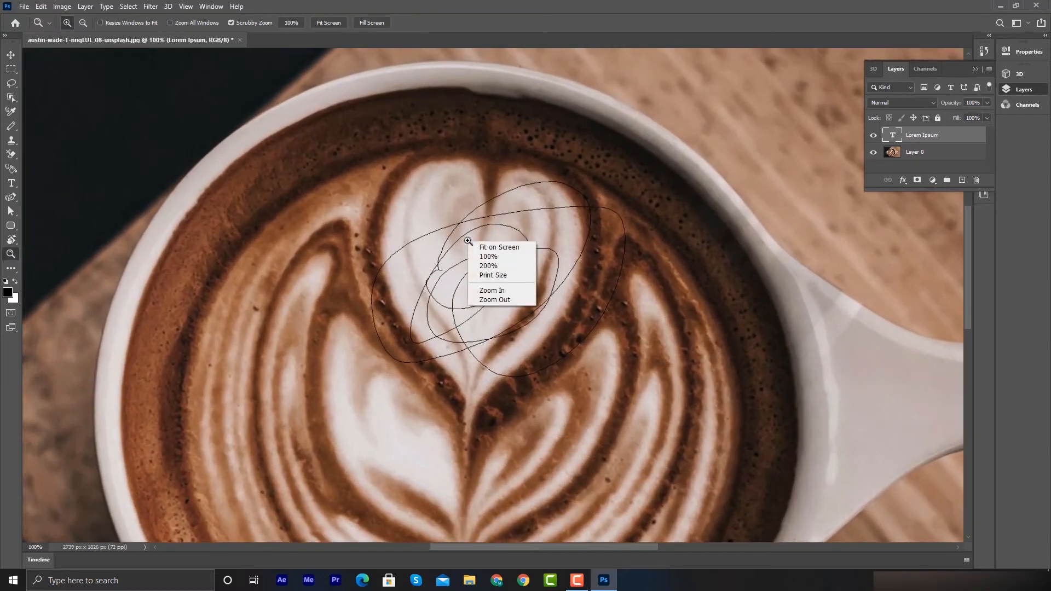
{"action": "left_click", "coordinate": [437, 240]}
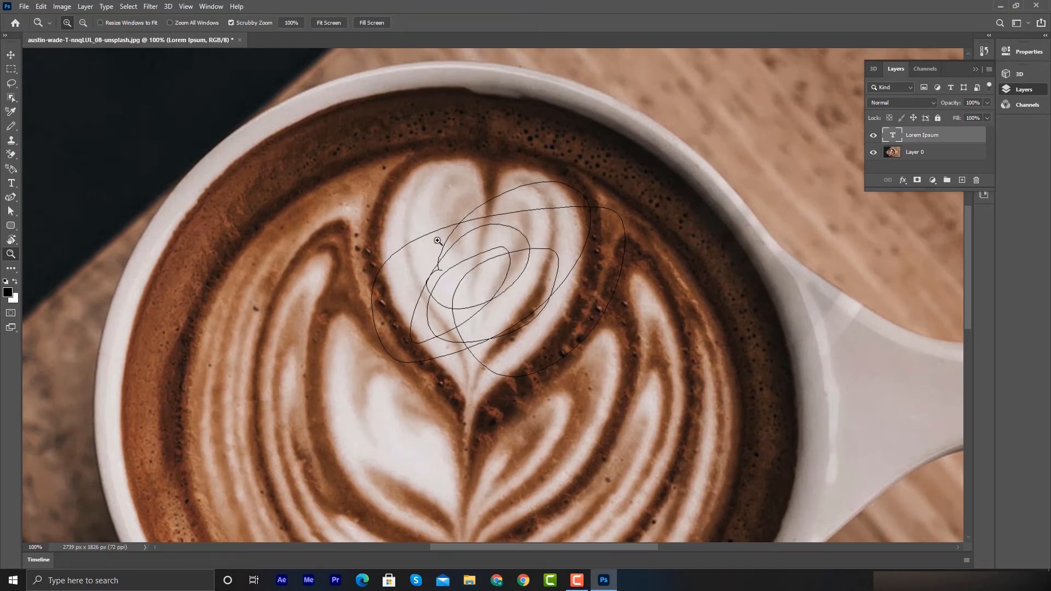
{"action": "scroll", "coordinate": [437, 240], "scroll_direction": "down", "scroll_amount": 2}
{"action": "scroll", "coordinate": [438, 240], "scroll_direction": "up", "scroll_amount": 3}
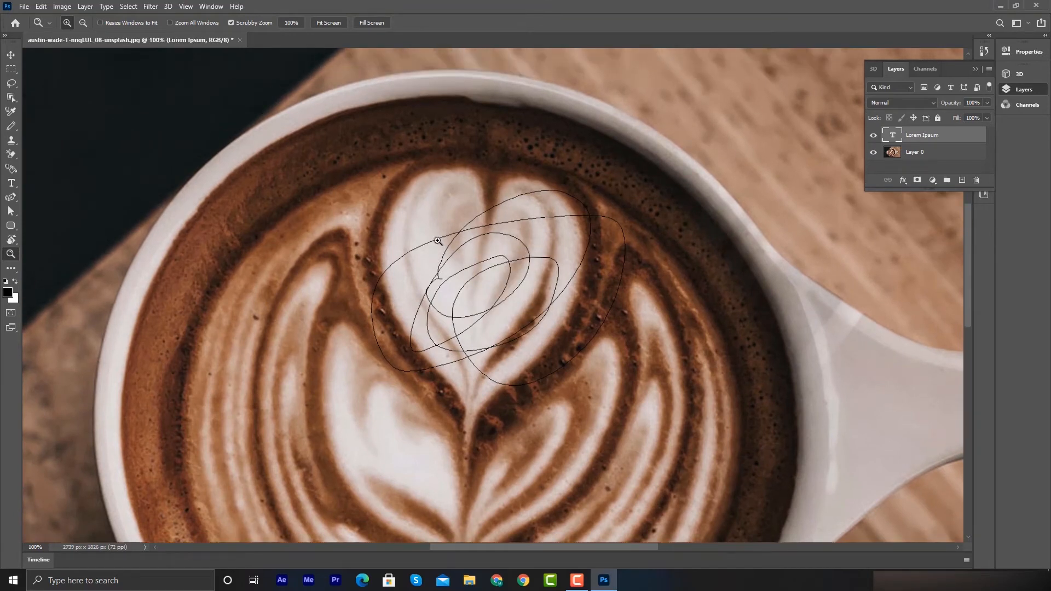
{"action": "right_click", "coordinate": [437, 241]}
{"action": "left_click", "coordinate": [423, 238]}
{"action": "left_click", "coordinate": [82, 24]}
{"action": "left_click", "coordinate": [469, 246]}
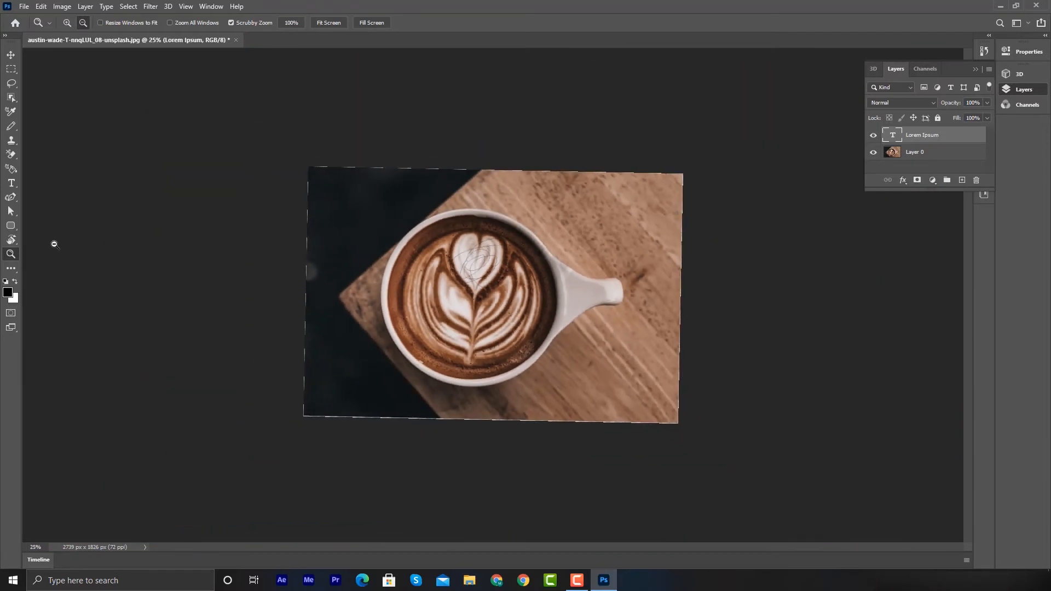
{"action": "left_click", "coordinate": [11, 268]}
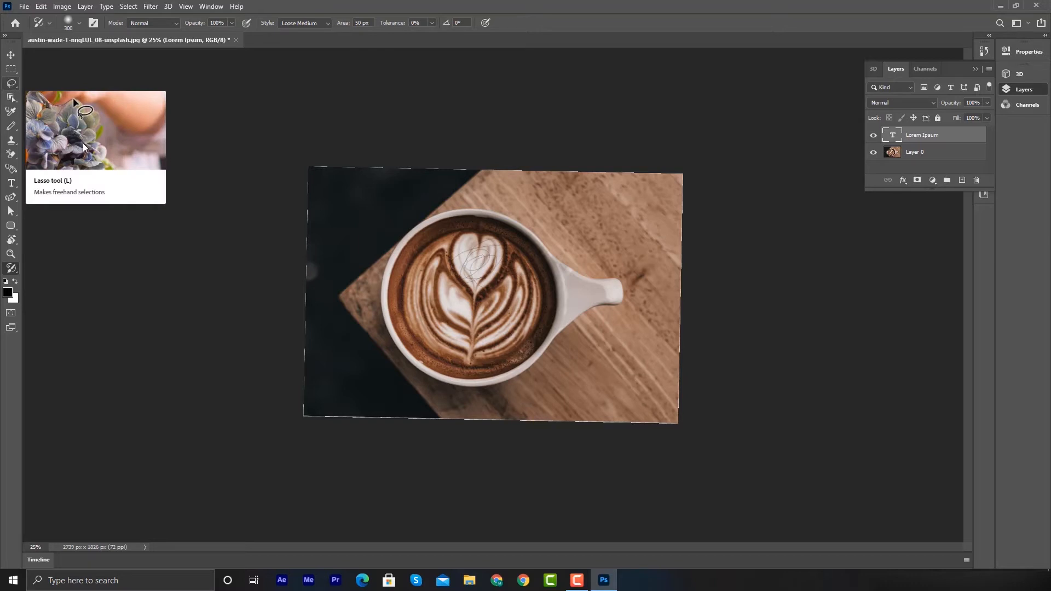
{"action": "left_click", "coordinate": [7, 294]}
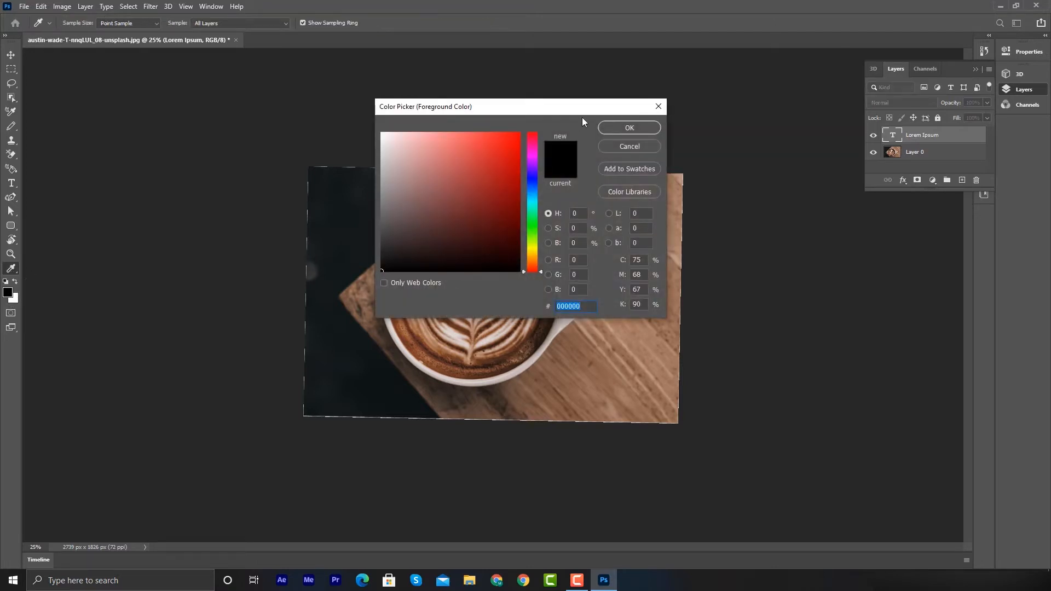
{"action": "left_click", "coordinate": [637, 129]}
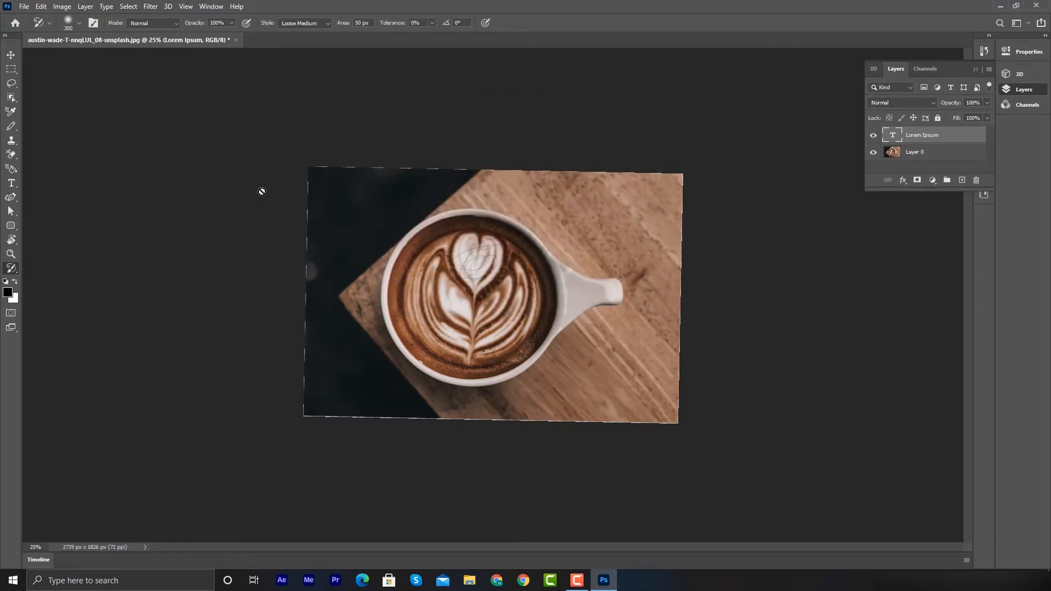
- Add a new text layer on the table below the cup and replace its placeholder text with New
{"action": "left_click", "coordinate": [11, 183]}
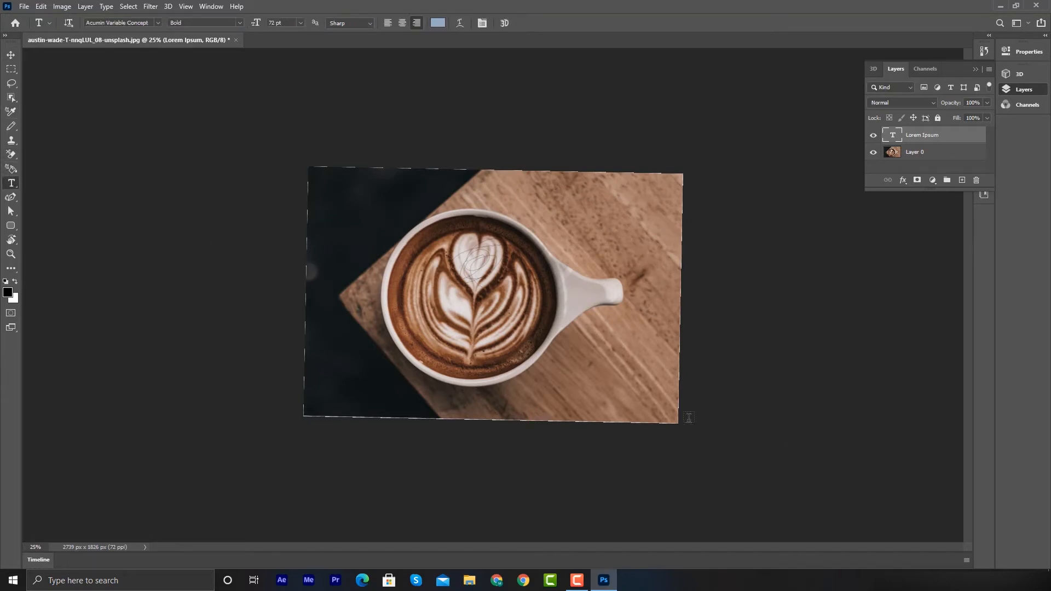
{"action": "left_click", "coordinate": [575, 373]}
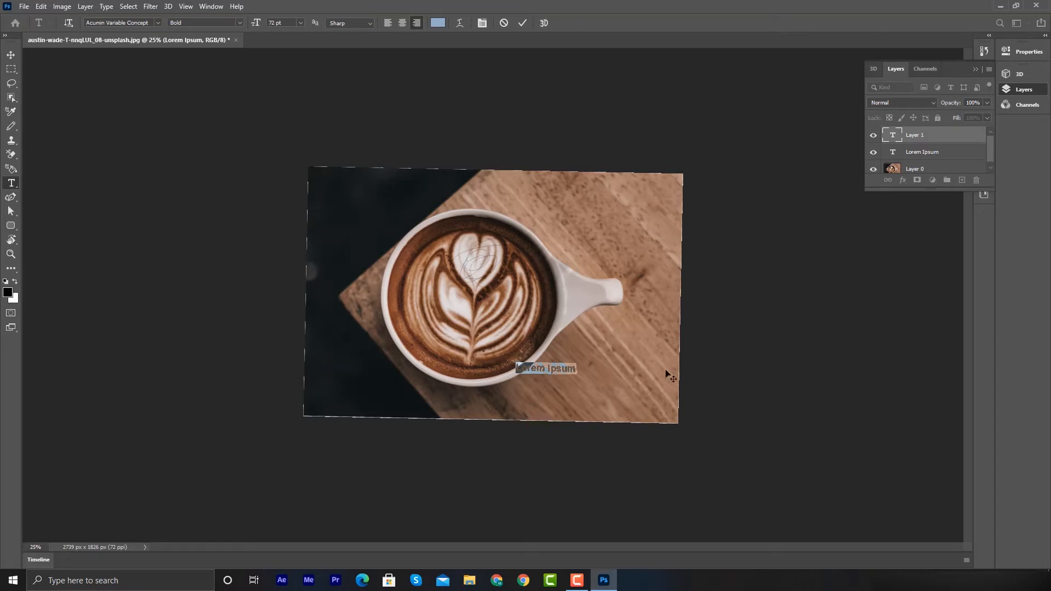
{"action": "left_click", "coordinate": [575, 373]}
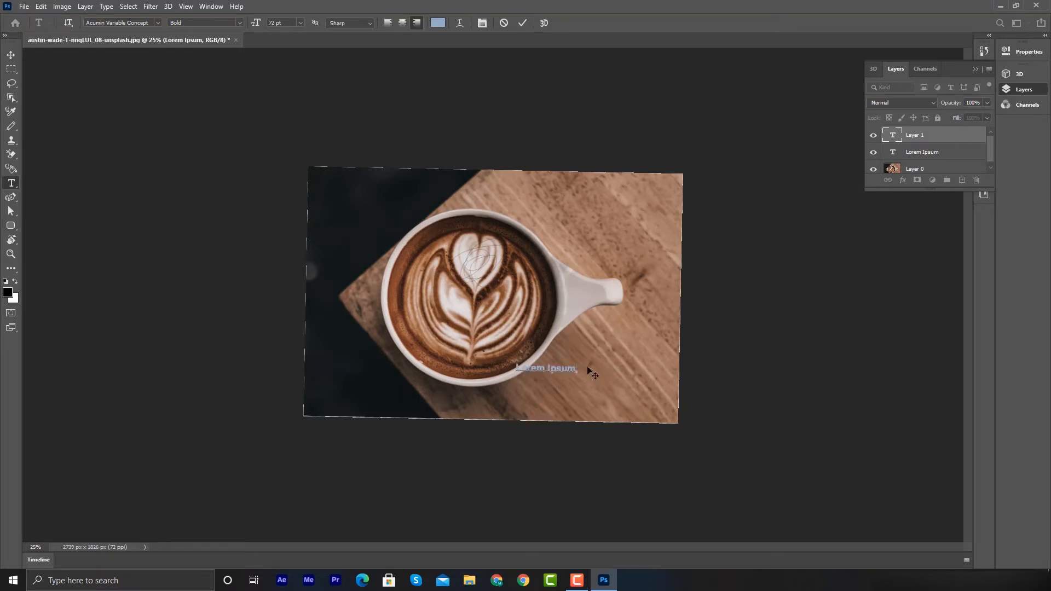
{"action": "key", "text": "BackSpace"}
{"action": "key", "text": "BackSpace"}
{"action": "key", "text": "BackSpace"}
{"action": "key", "text": "BackSpace"}
{"action": "key", "text": "BackSpace"}
{"action": "key", "text": "BackSpace"}
{"action": "key", "text": "BackSpace"}
{"action": "key", "text": "BackSpace"}
{"action": "key", "text": "BackSpace"}
{"action": "key", "text": "BackSpace"}
{"action": "key", "text": "BackSpace"}
{"action": "type", "text": "New"}
- Pick a lighter blue text color in the color picker
{"action": "left_click", "coordinate": [438, 23]}
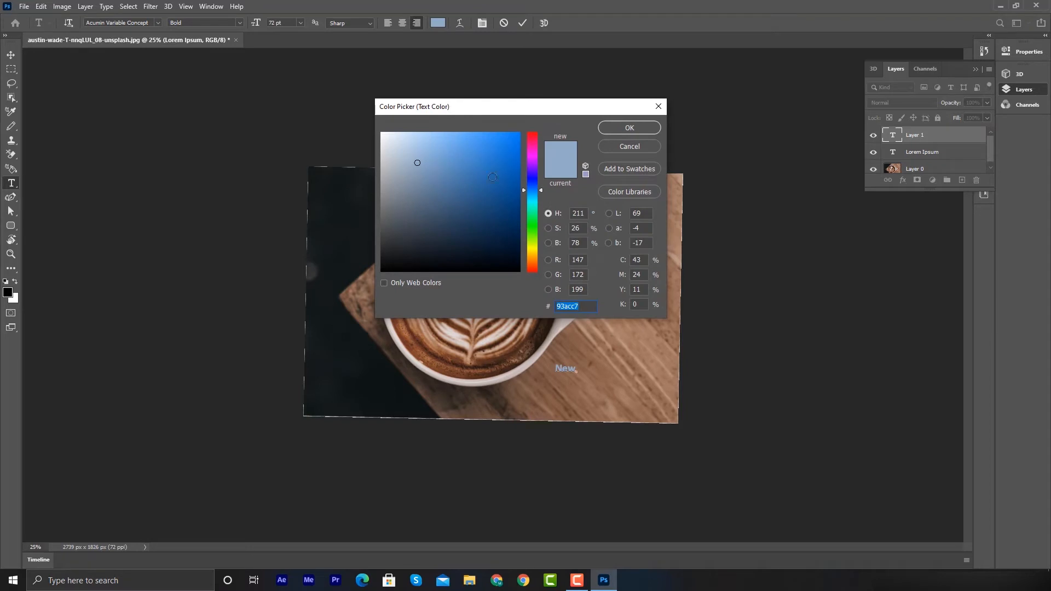
{"action": "left_click", "coordinate": [513, 152]}
{"action": "left_click", "coordinate": [631, 128]}
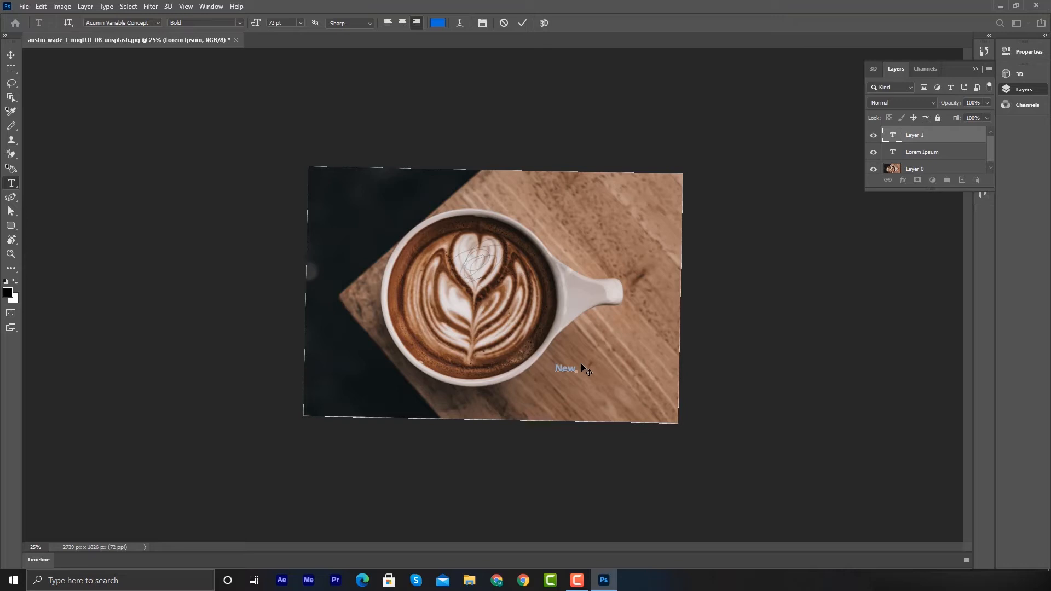
- Select the word New, set its color to 147ced, and commit the text
{"action": "scroll", "coordinate": [582, 367], "scroll_direction": "up", "scroll_amount": 4}
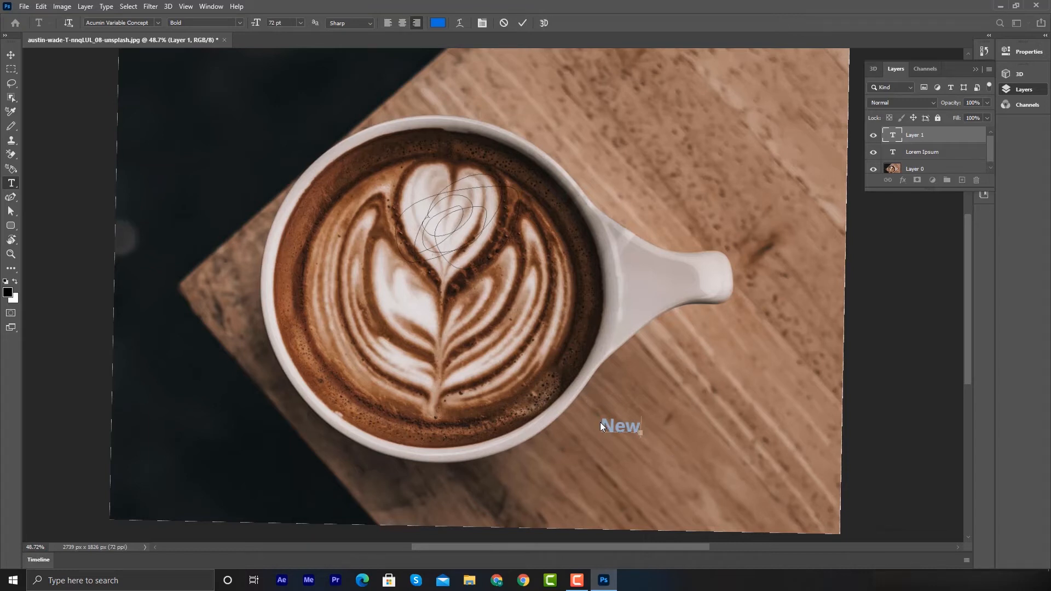
{"action": "left_click_drag", "start_coordinate": [602, 425], "coordinate": [642, 427]}
{"action": "left_click", "coordinate": [438, 23]}
{"action": "left_click", "coordinate": [509, 143]}
{"action": "left_click_drag", "start_coordinate": [509, 143], "coordinate": [509, 142]}
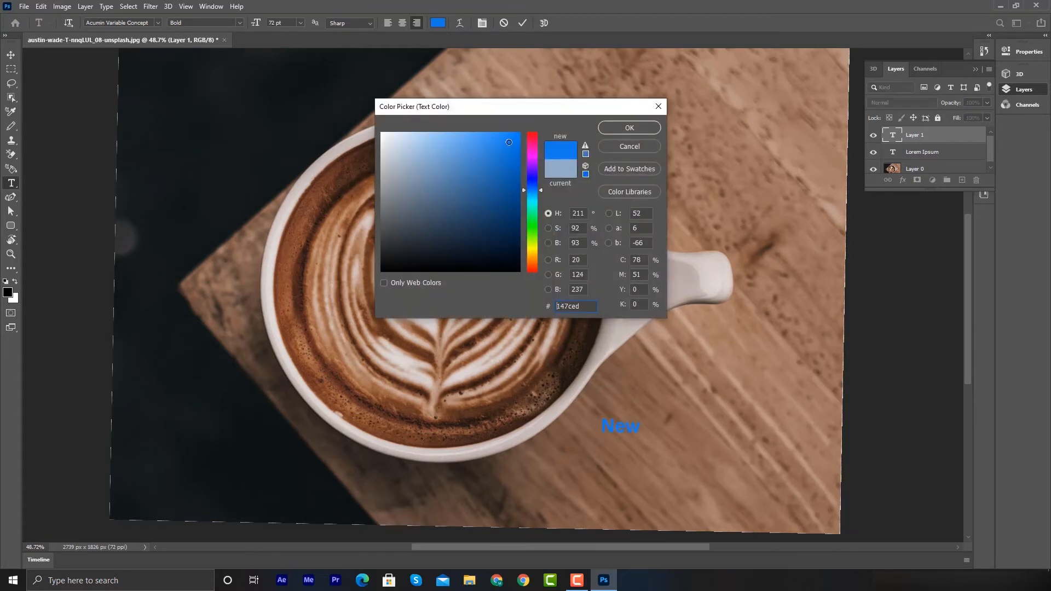
{"action": "left_click", "coordinate": [624, 128]}
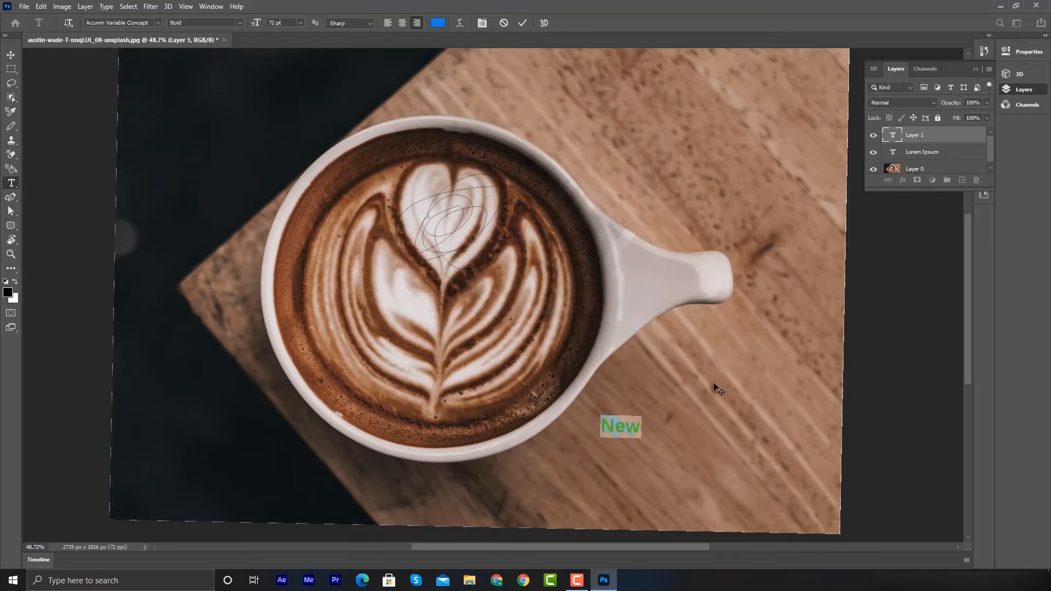
{"action": "left_click", "coordinate": [15, 56]}
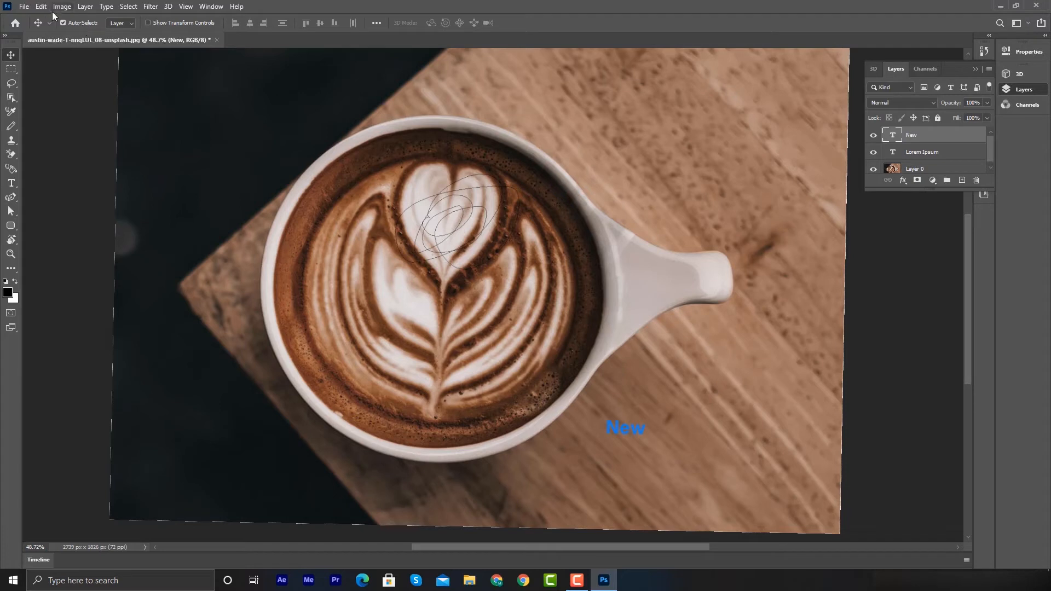
{"action": "left_click", "coordinate": [24, 7]}
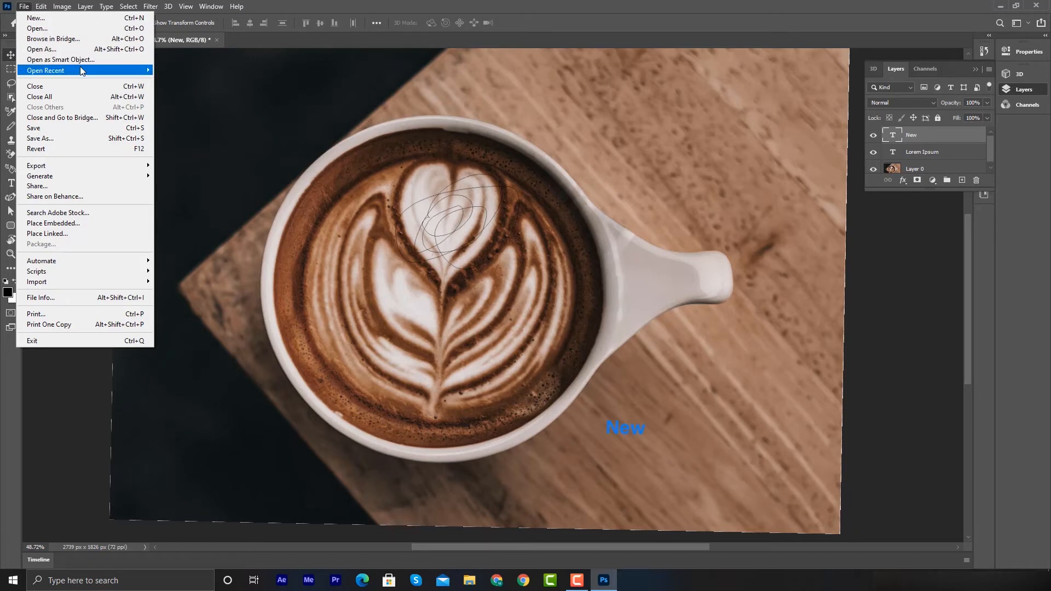
{"action": "mouse_move", "coordinate": [80, 70]}
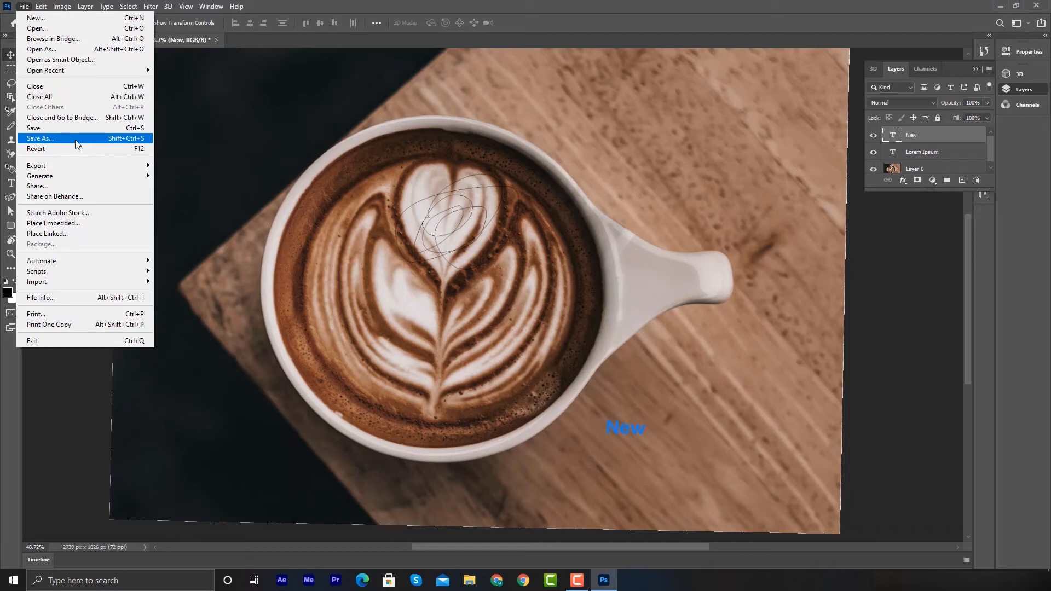
{"action": "mouse_move", "coordinate": [65, 171]}
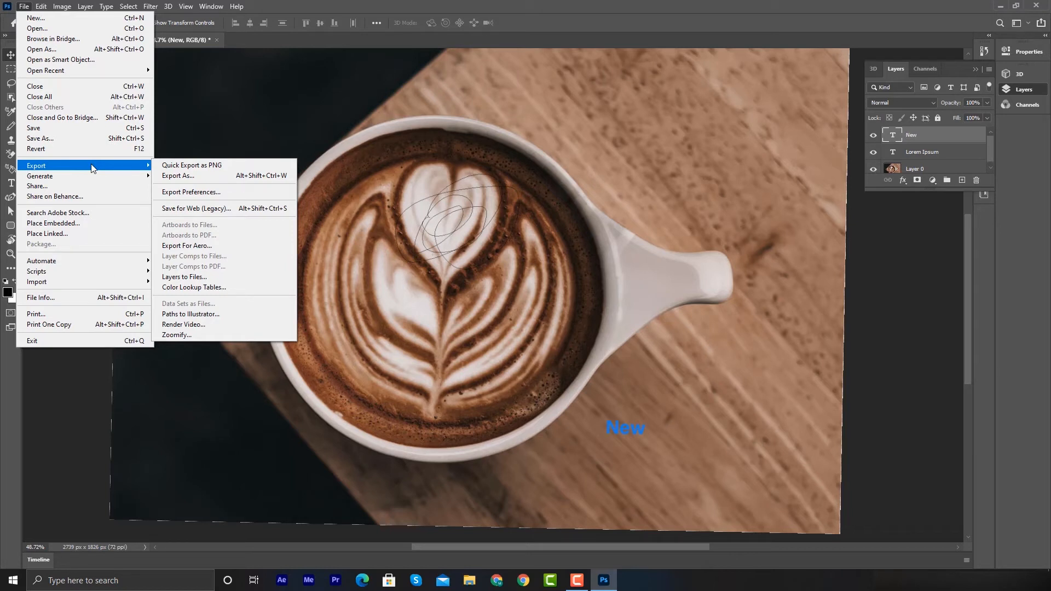
{"action": "left_click", "coordinate": [630, 144]}
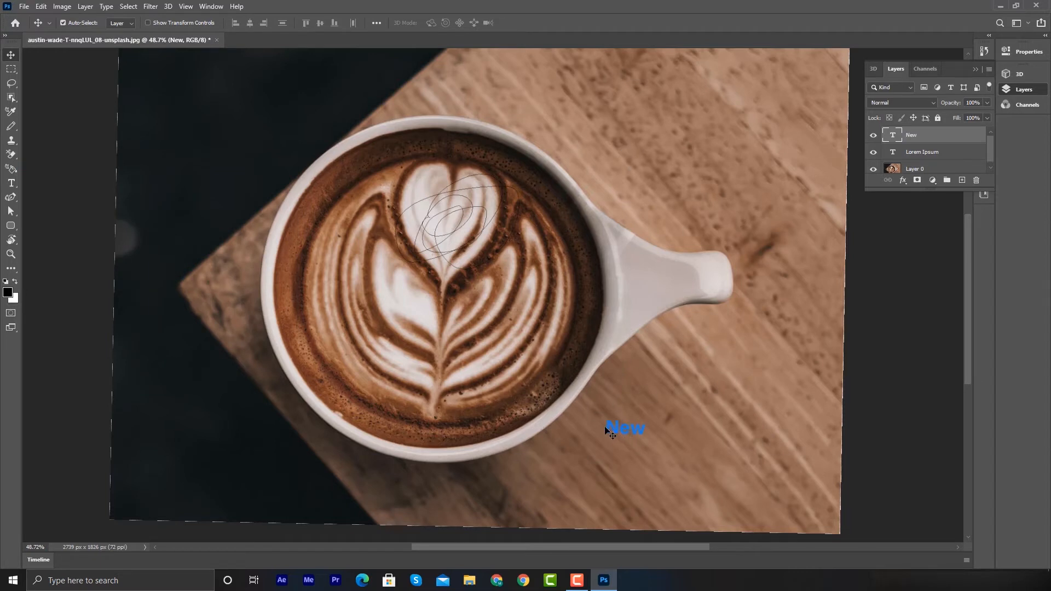
- Move the New text slightly up and to the right on the table
{"action": "left_click_drag", "start_coordinate": [620, 435], "coordinate": [632, 410]}
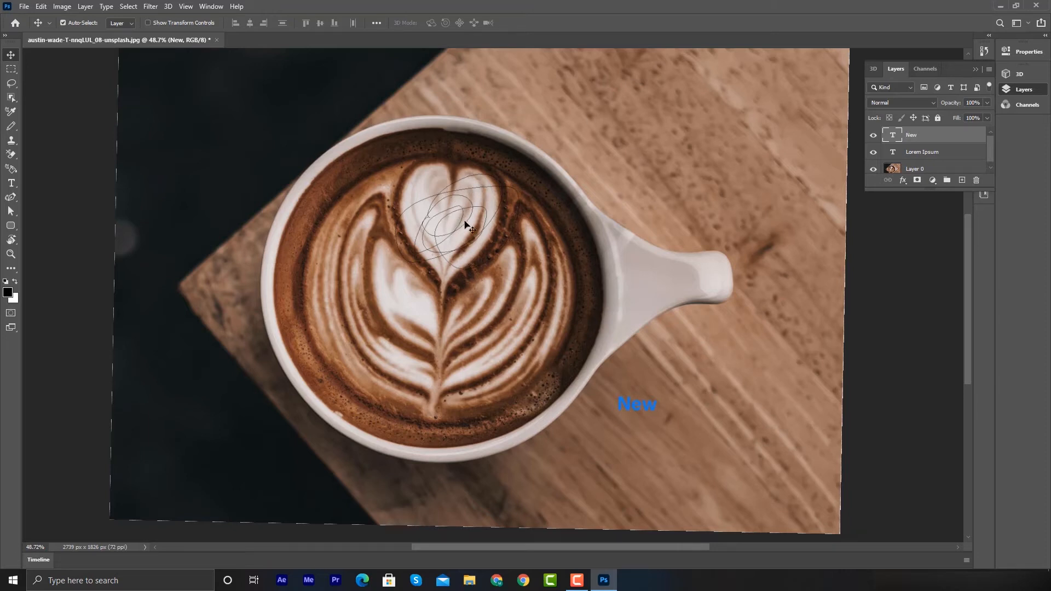
{"action": "left_click", "coordinate": [23, 5]}
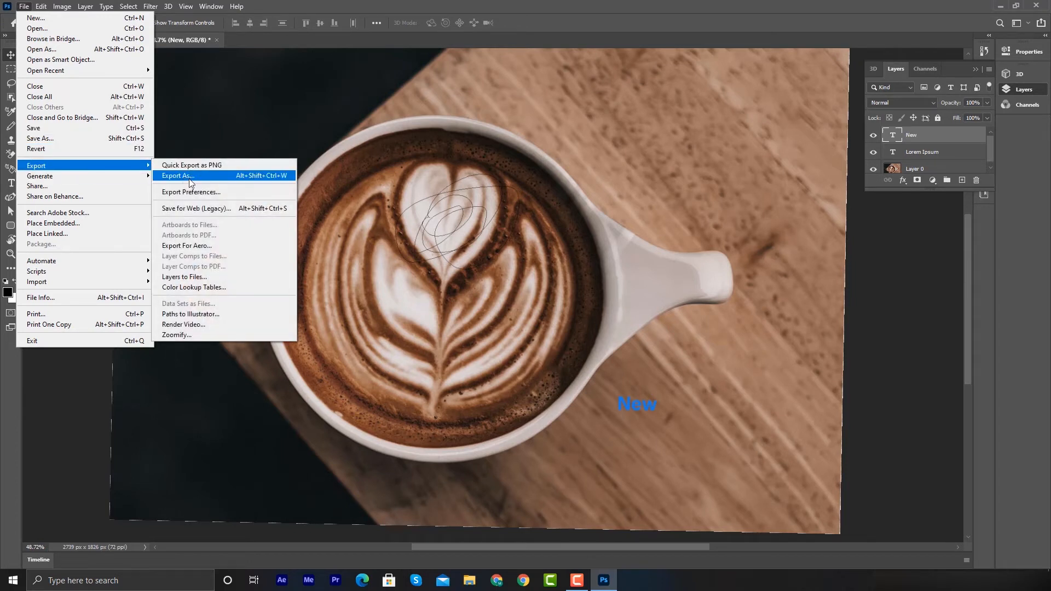
{"action": "left_click", "coordinate": [612, 131]}
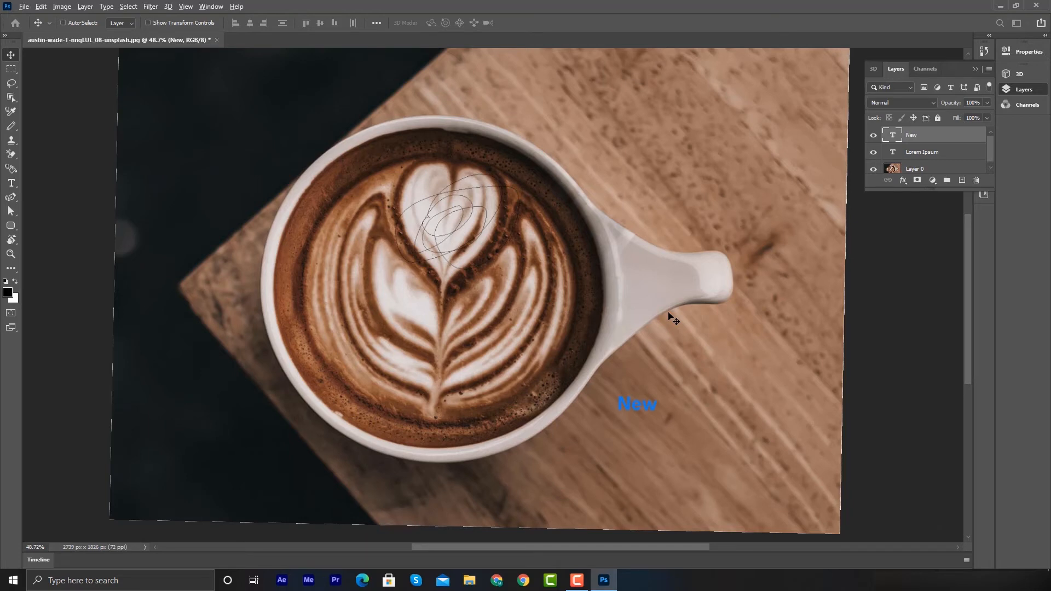
- Open the Export As dialog, try the PNG format, and return to JPG at 100% quality
{"action": "key", "text": "alt+shift+ctrl+w"}
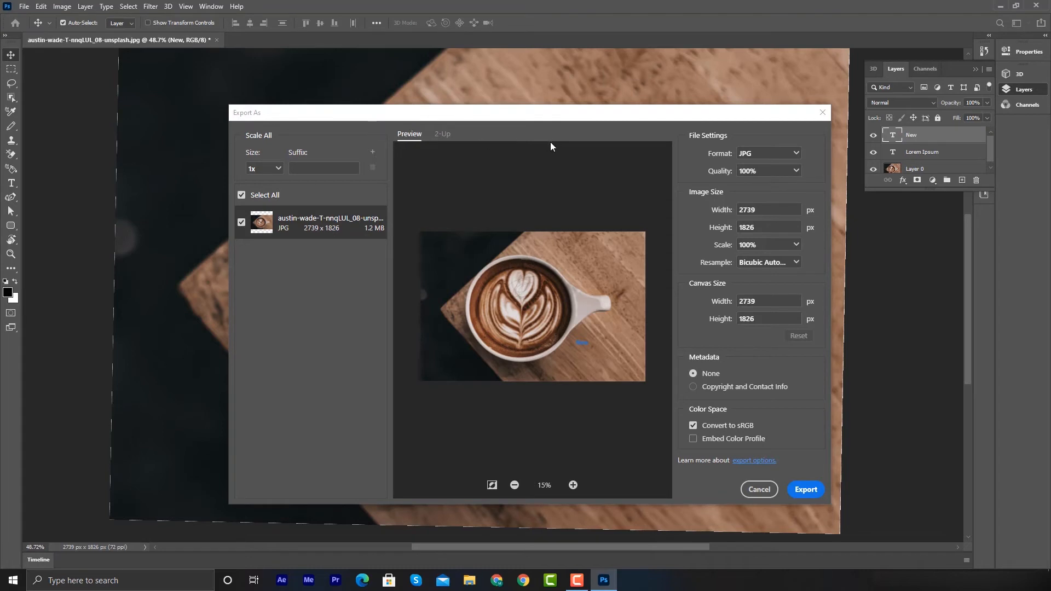
{"action": "left_click", "coordinate": [759, 155]}
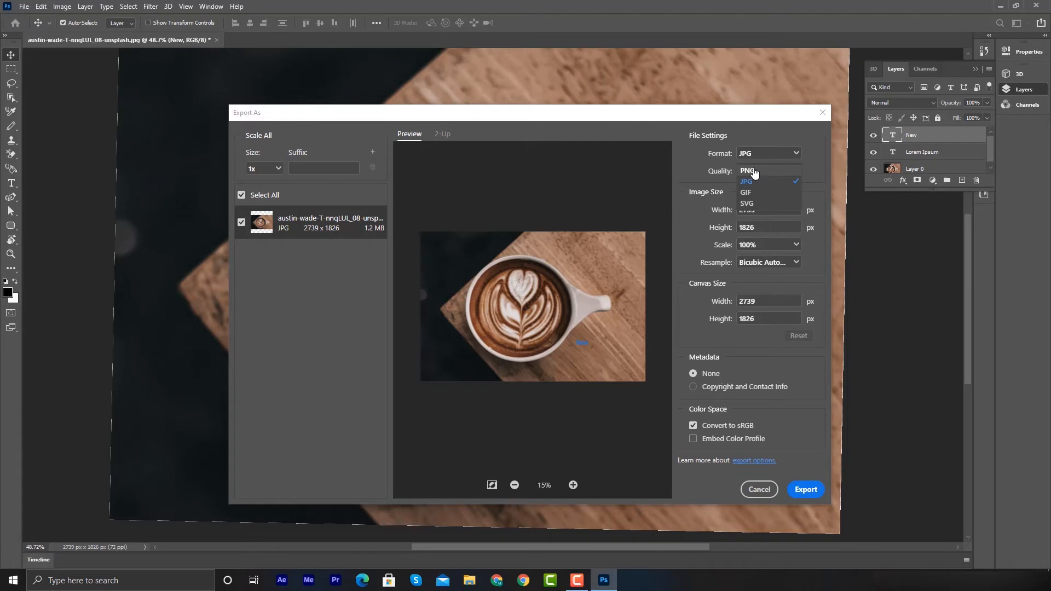
{"action": "left_click", "coordinate": [751, 171]}
{"action": "left_click", "coordinate": [764, 153]}
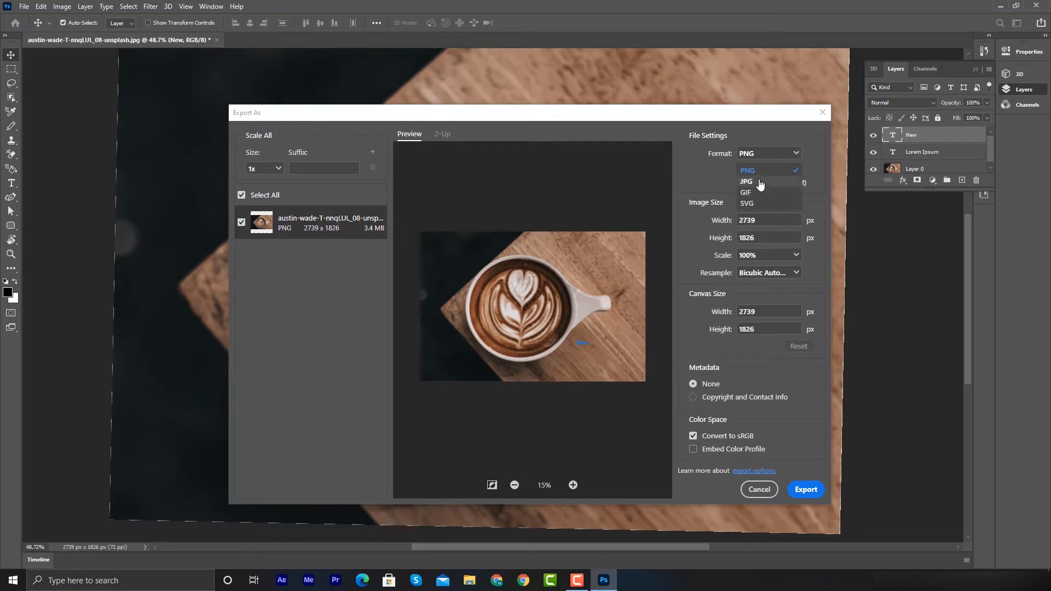
{"action": "left_click", "coordinate": [758, 181]}
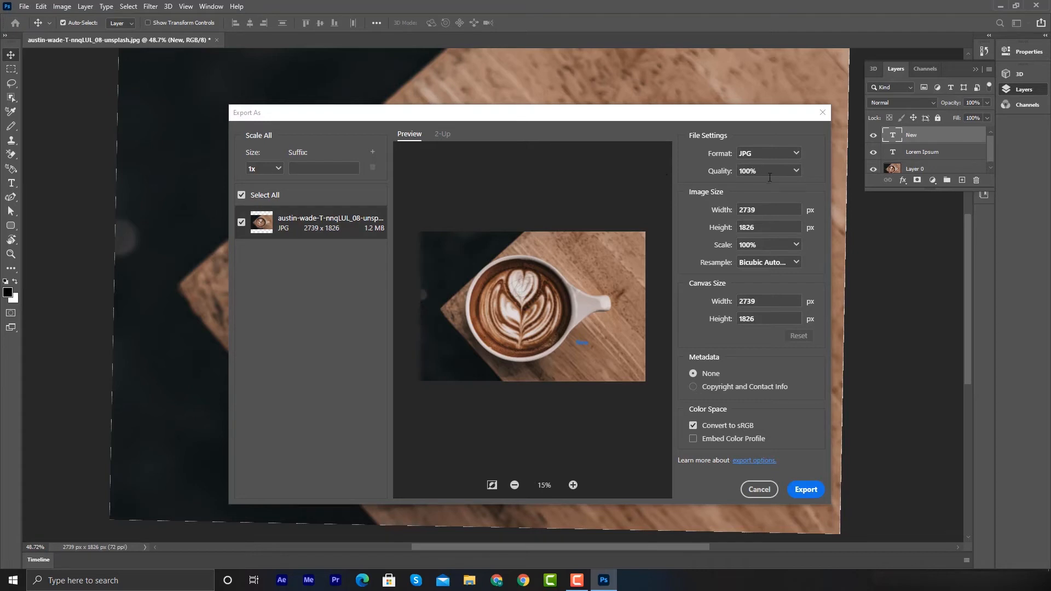
{"action": "left_click", "coordinate": [797, 172]}
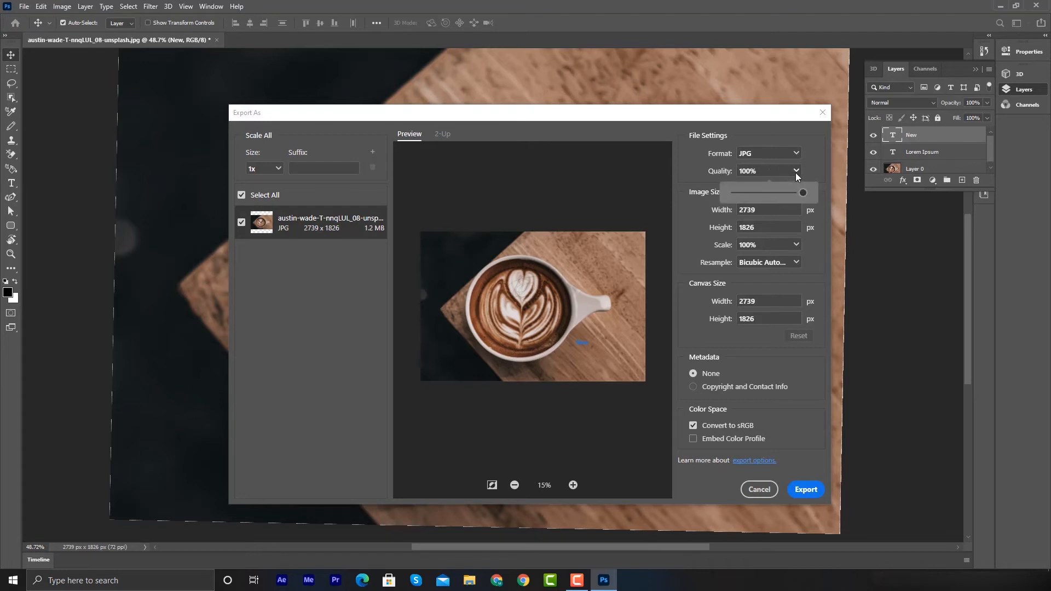
{"action": "left_click", "coordinate": [796, 172]}
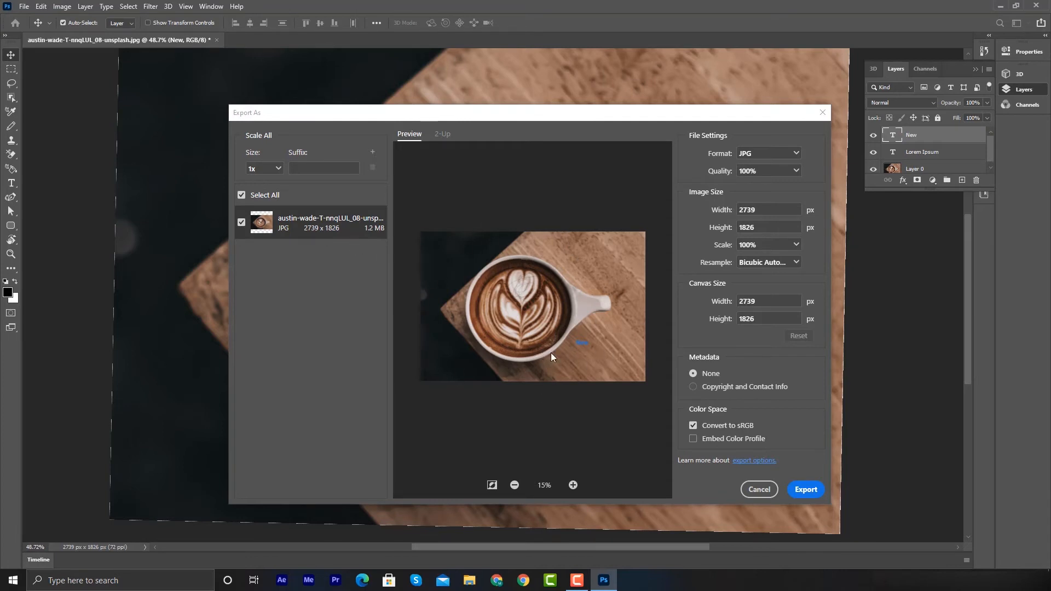
- Export the image, creating a New folder inside Downloads and saving it there
{"action": "left_click", "coordinate": [811, 494]}
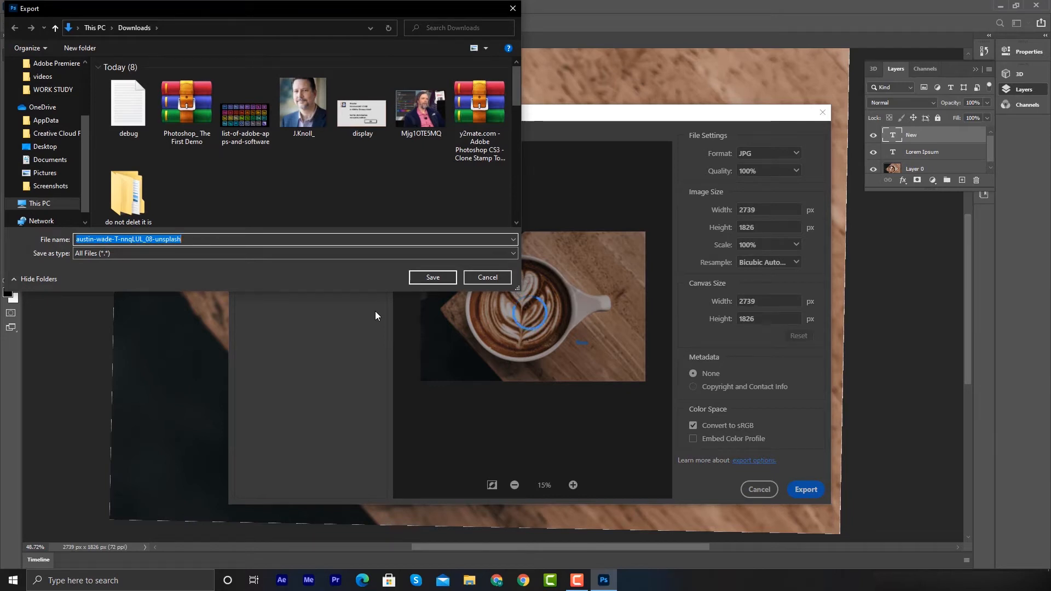
{"action": "left_click", "coordinate": [235, 179]}
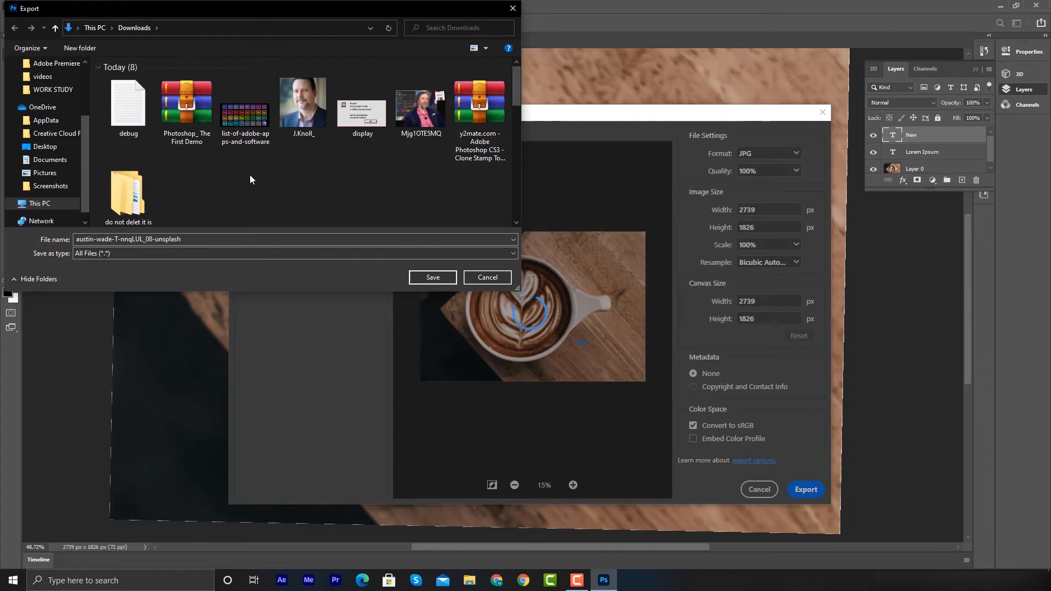
{"action": "key", "text": "ctrl+shift+n"}
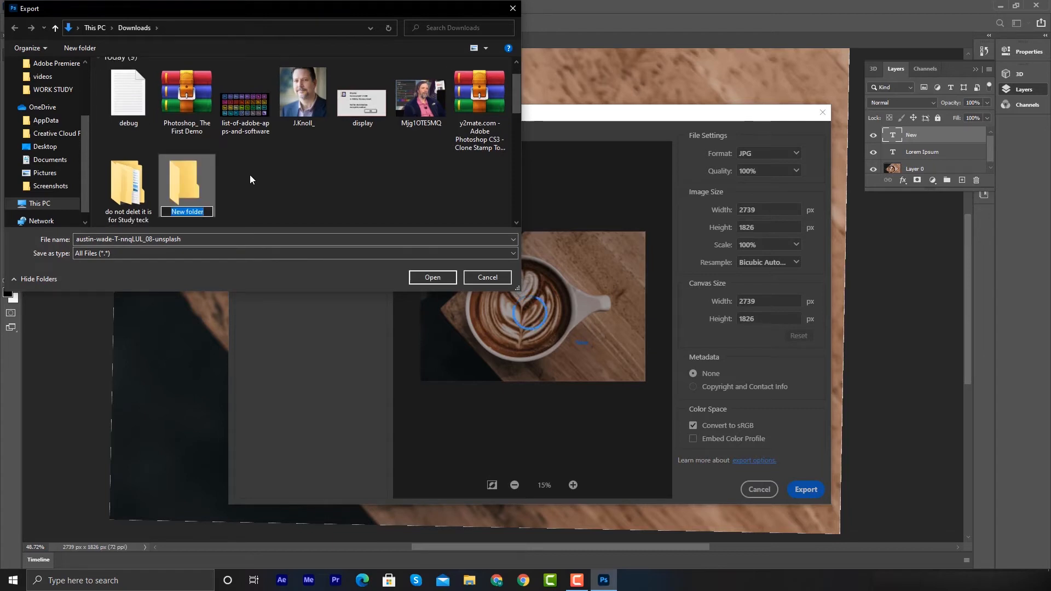
{"action": "key", "text": "Return"}
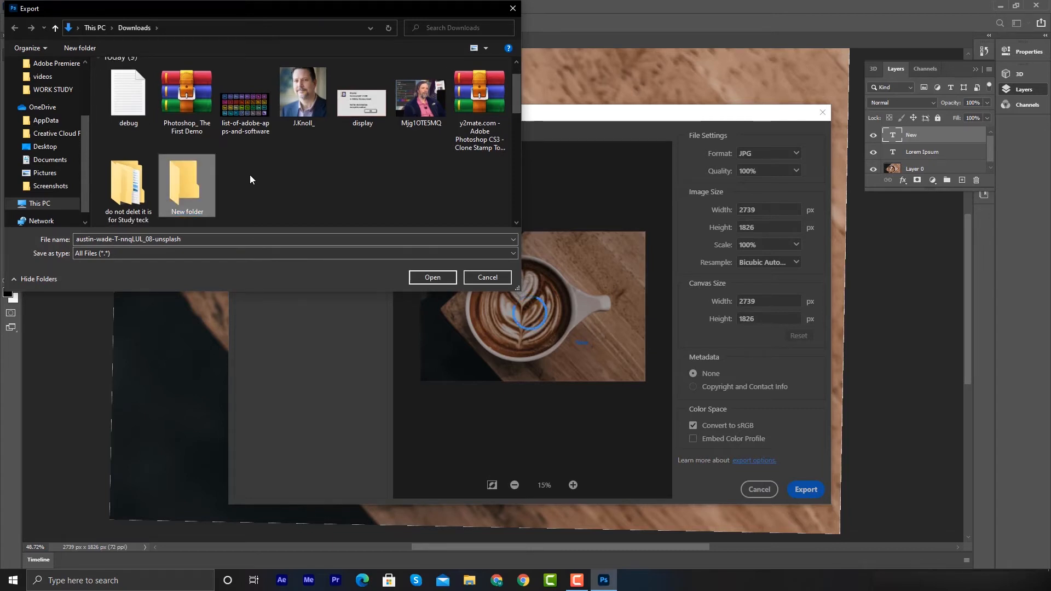
{"action": "key", "text": "Return"}
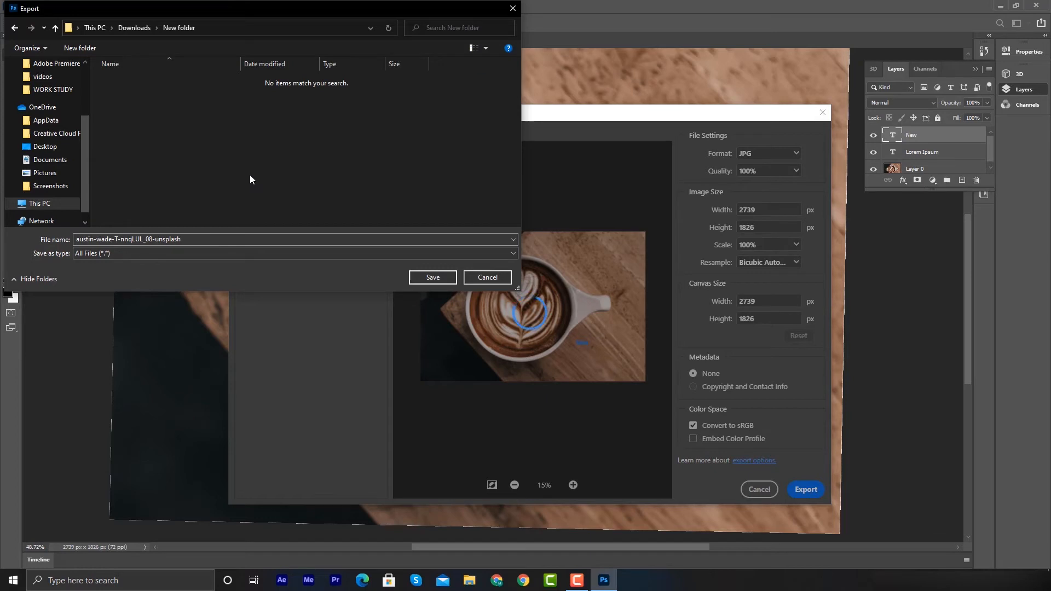
{"action": "left_click", "coordinate": [436, 278]}
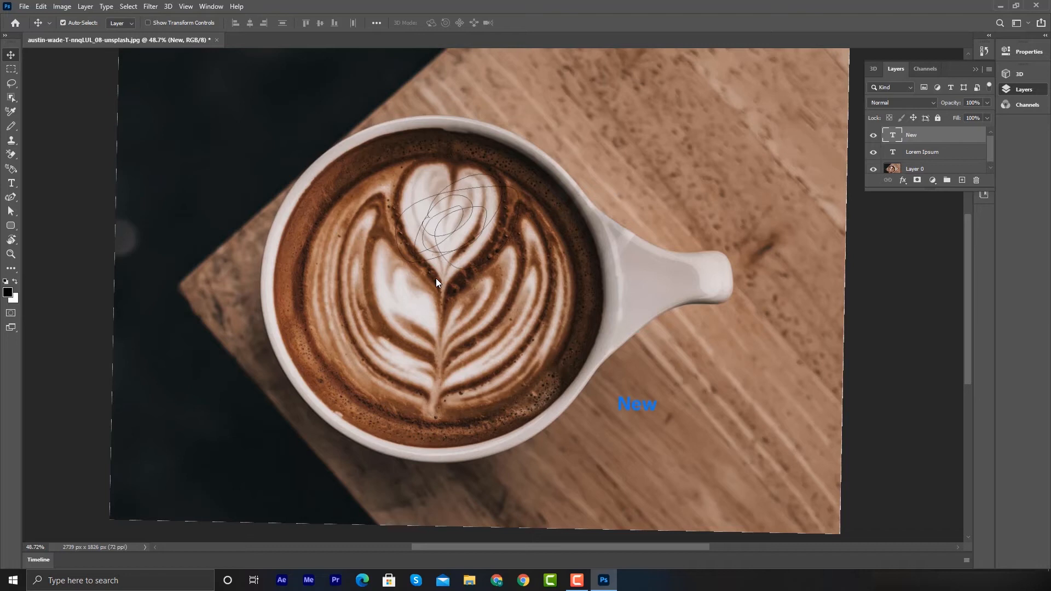
{"action": "left_click", "coordinate": [25, 6]}
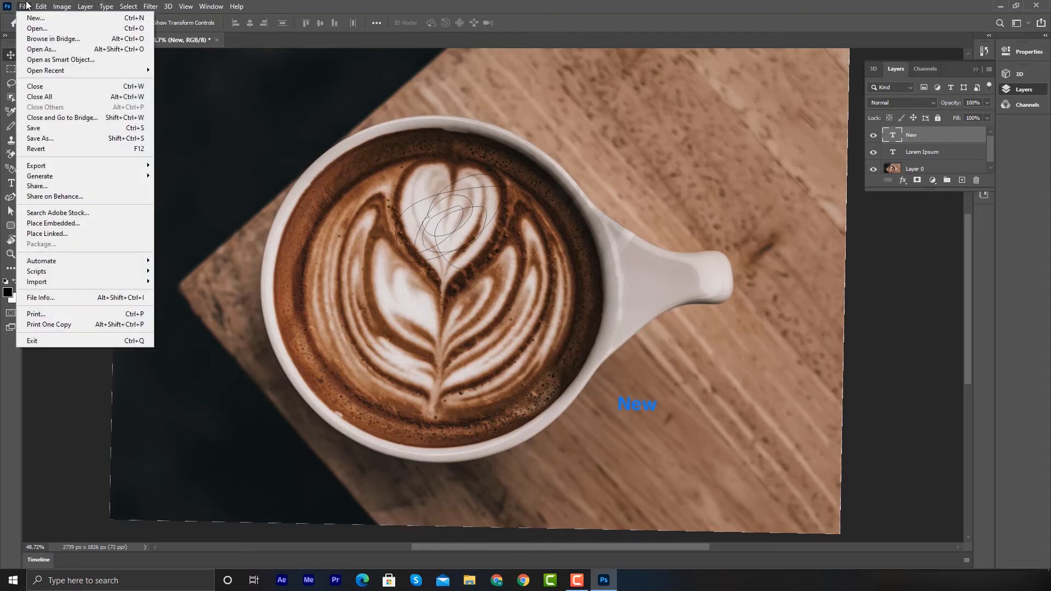
{"action": "mouse_move", "coordinate": [53, 181]}
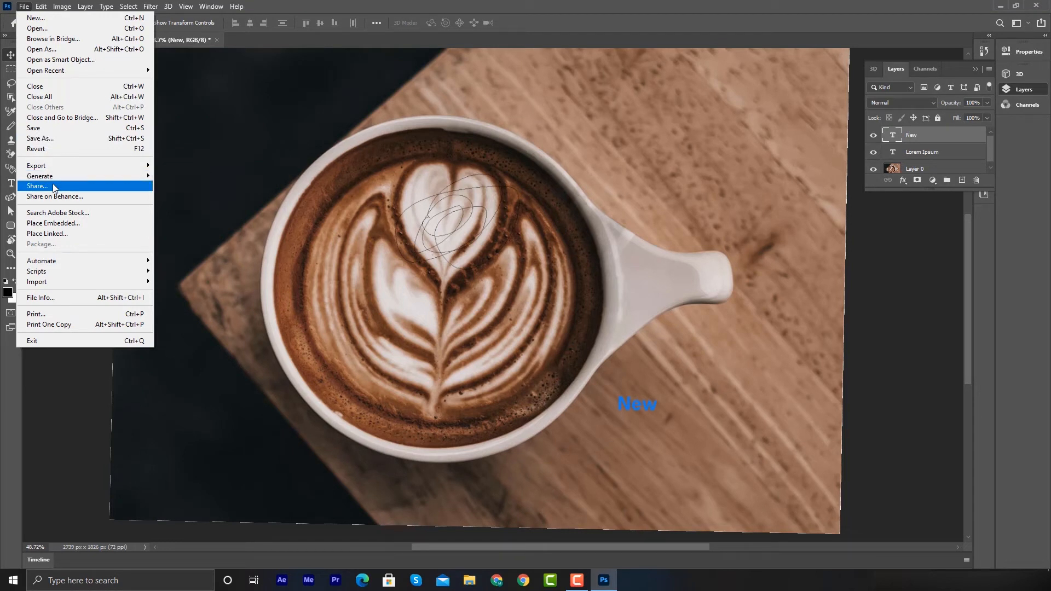
{"action": "mouse_move", "coordinate": [75, 264]}
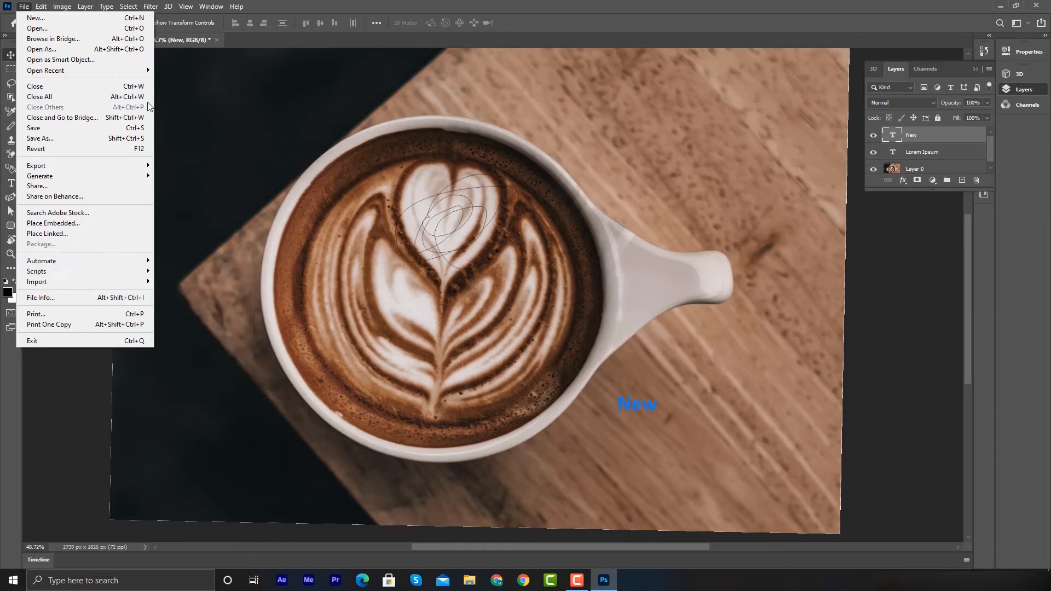
{"action": "mouse_move", "coordinate": [60, 4]}
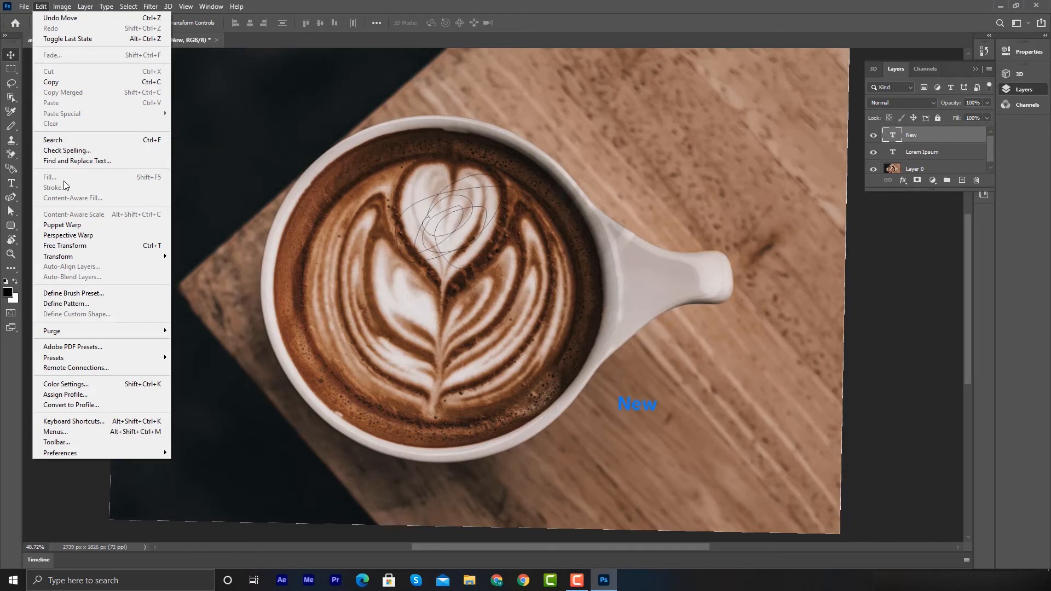
{"action": "left_click", "coordinate": [228, 100]}
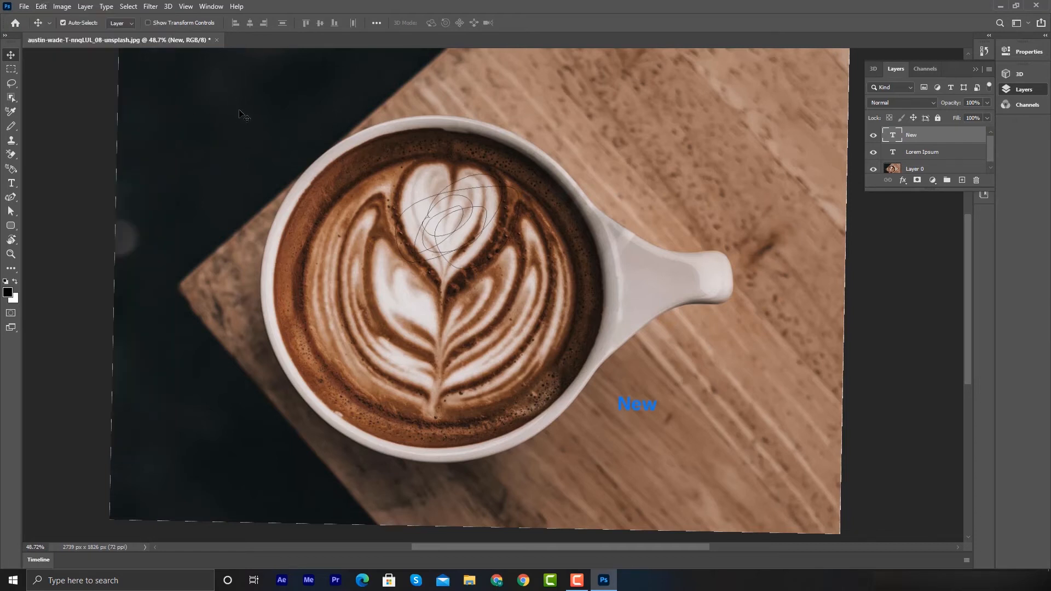
- Draw a rectangular marquee selection around the entire photo
{"action": "key", "text": "ctrl+minus"}
{"action": "left_click", "coordinate": [13, 71]}
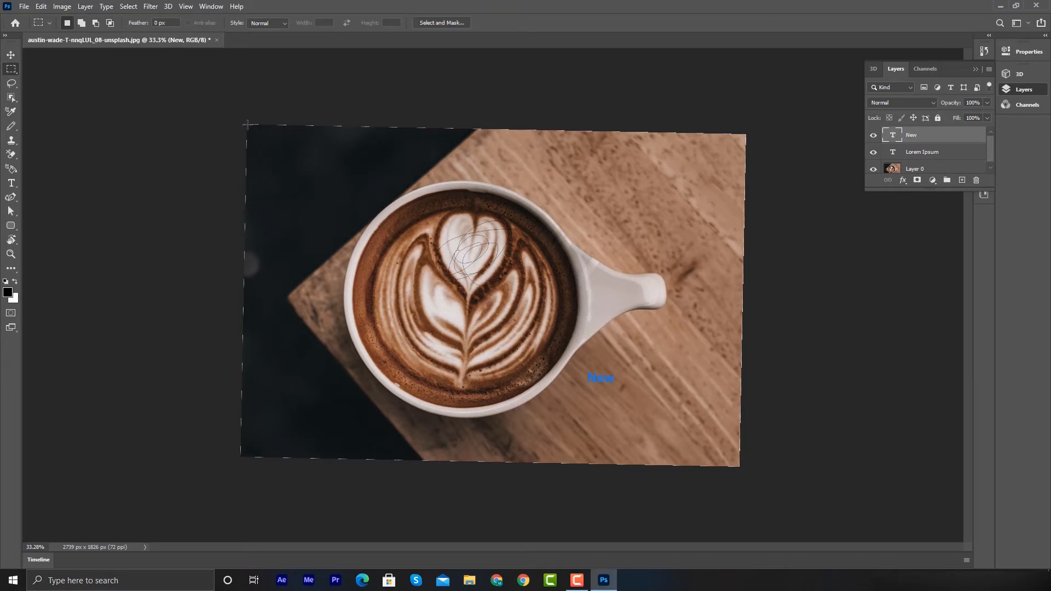
{"action": "left_click_drag", "start_coordinate": [308, 158], "coordinate": [738, 472]}
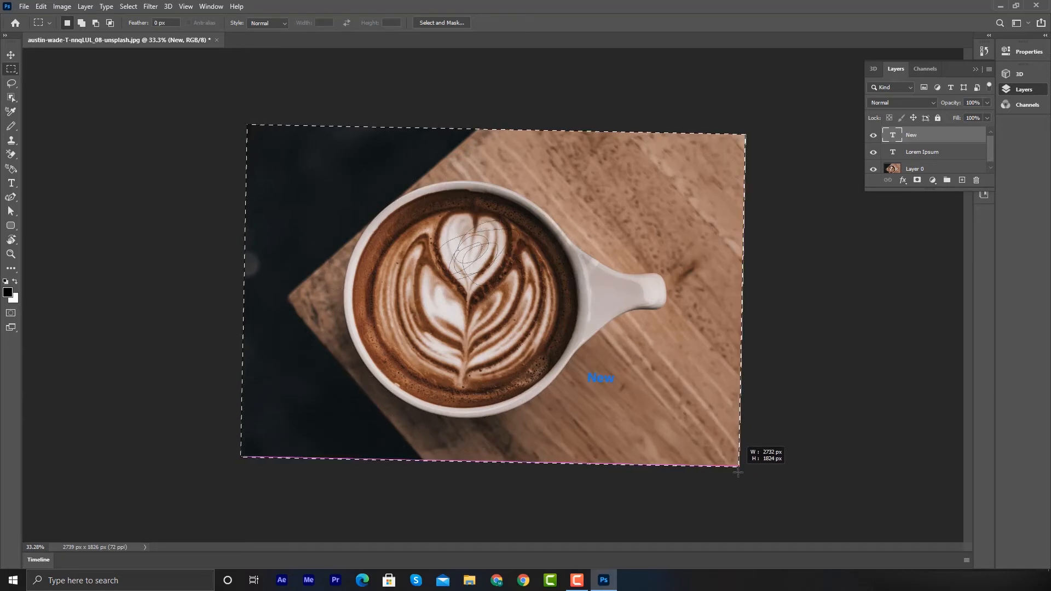
{"action": "left_click", "coordinate": [42, 6]}
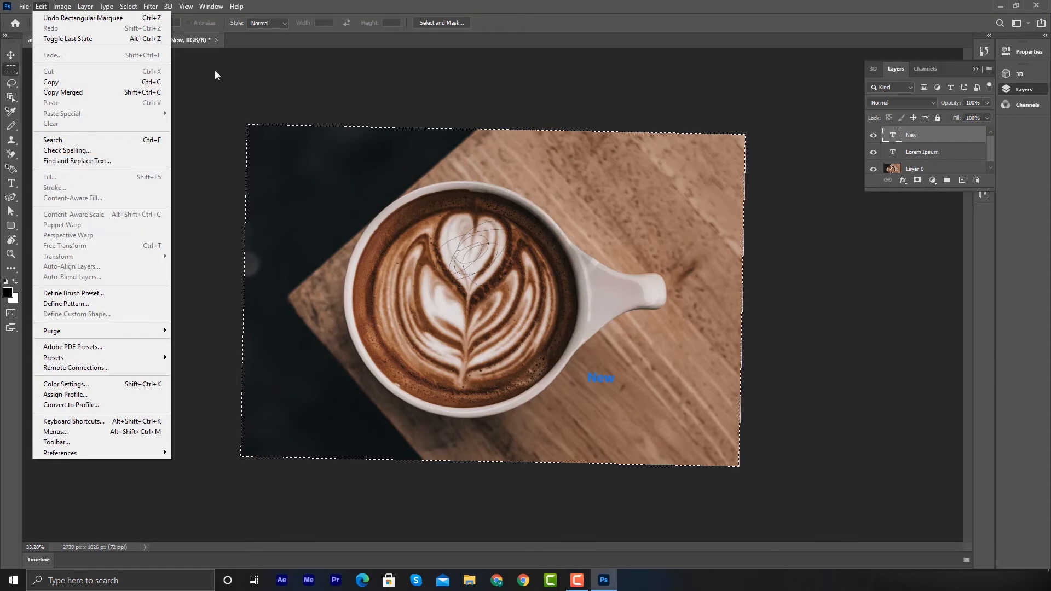
{"action": "left_click", "coordinate": [243, 58]}
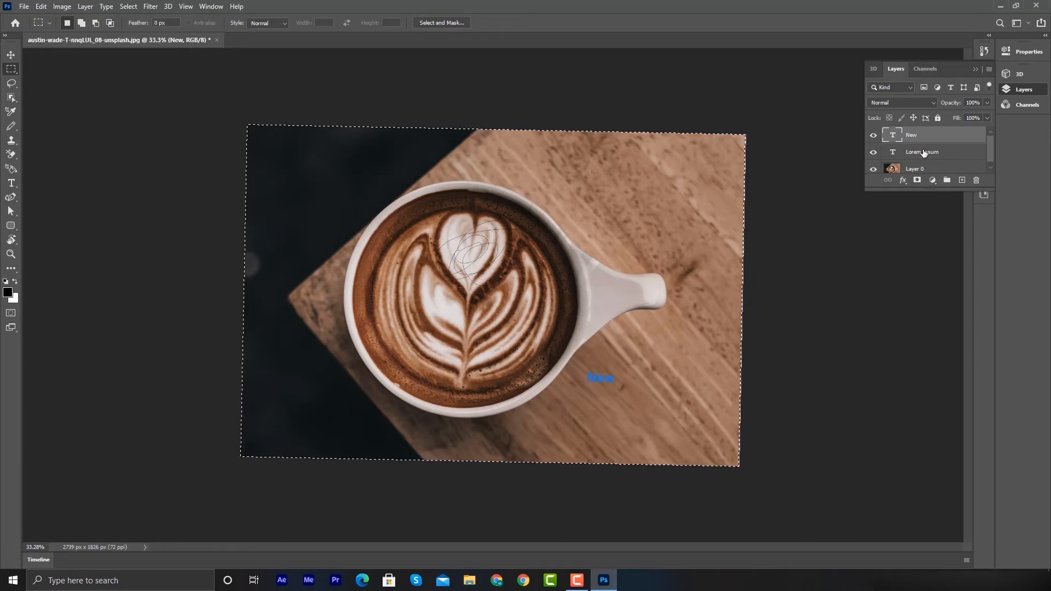
- Make Layer 0 the active layer
{"action": "scroll", "coordinate": [925, 155], "scroll_direction": "down", "scroll_amount": 1}
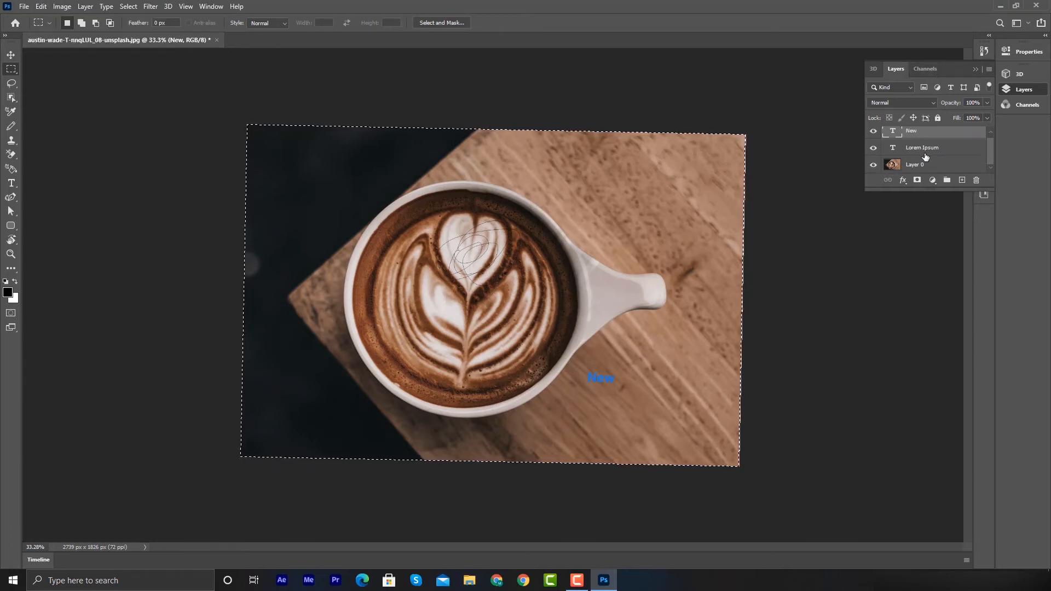
{"action": "left_click", "coordinate": [894, 165]}
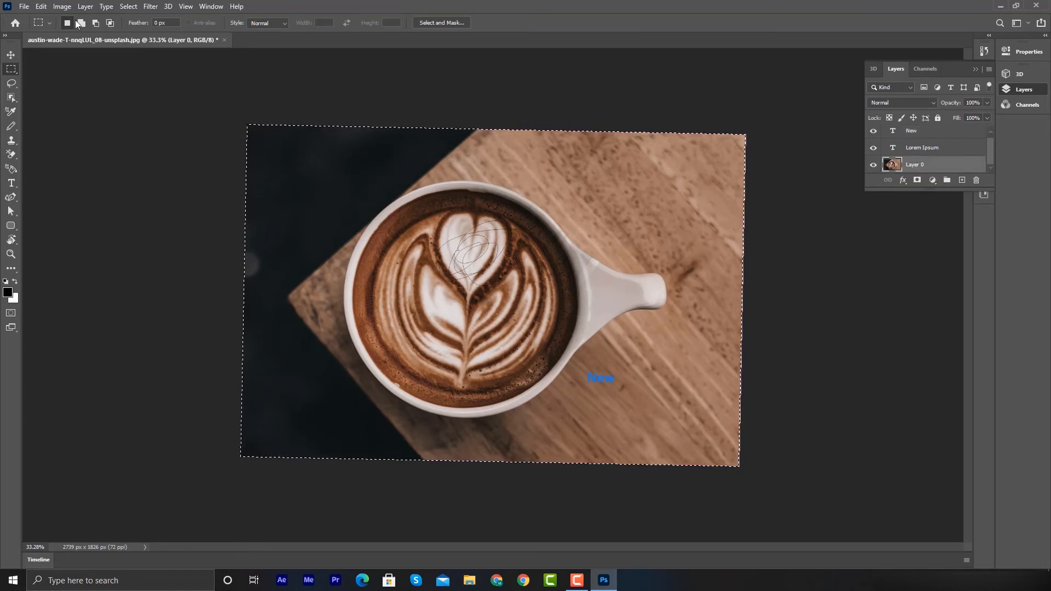
{"action": "left_click", "coordinate": [41, 6]}
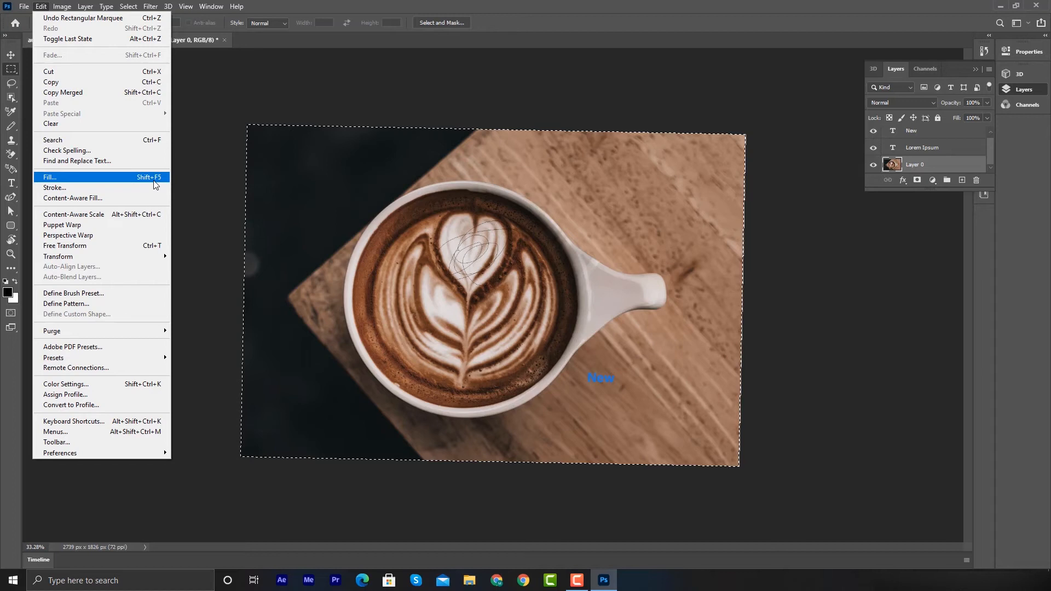
{"action": "left_click", "coordinate": [335, 91]}
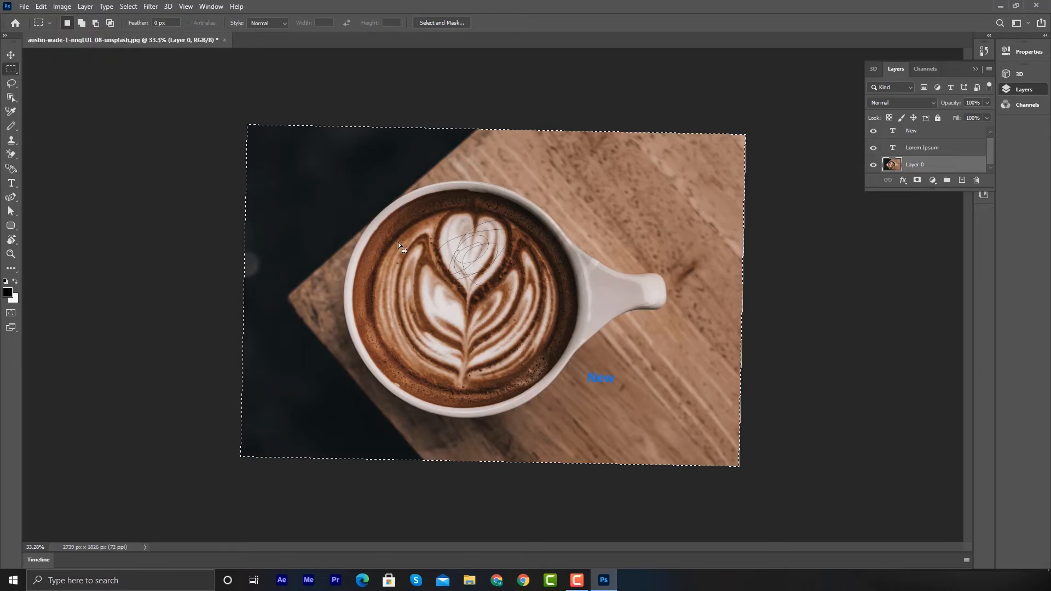
- Fill the whole selection on Layer 0 with White, then undo the fill
{"action": "right_click", "coordinate": [417, 157]}
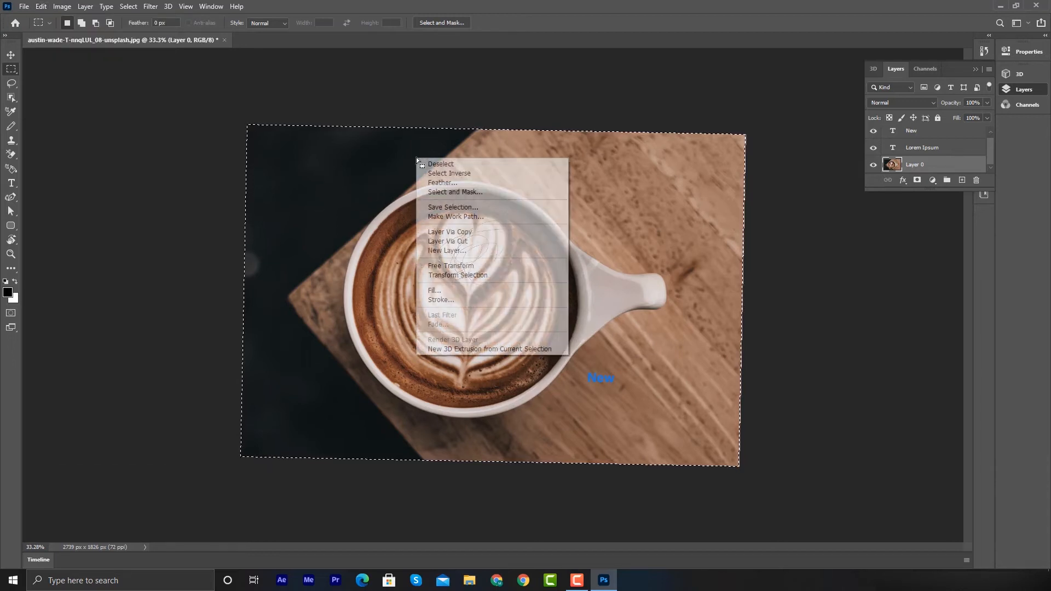
{"action": "left_click", "coordinate": [448, 292]}
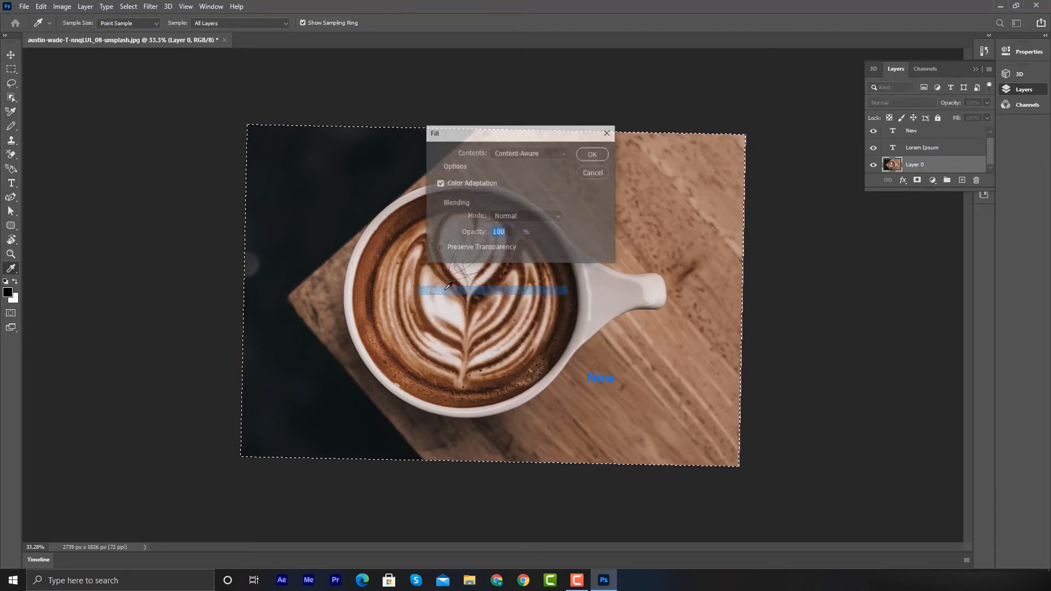
{"action": "left_click", "coordinate": [532, 153]}
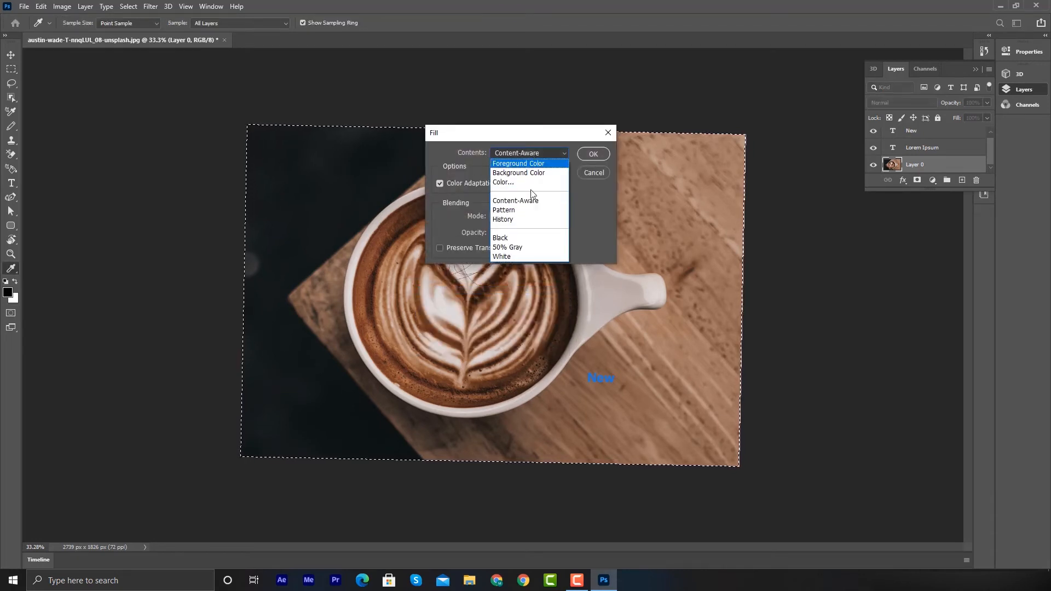
{"action": "left_click", "coordinate": [516, 255]}
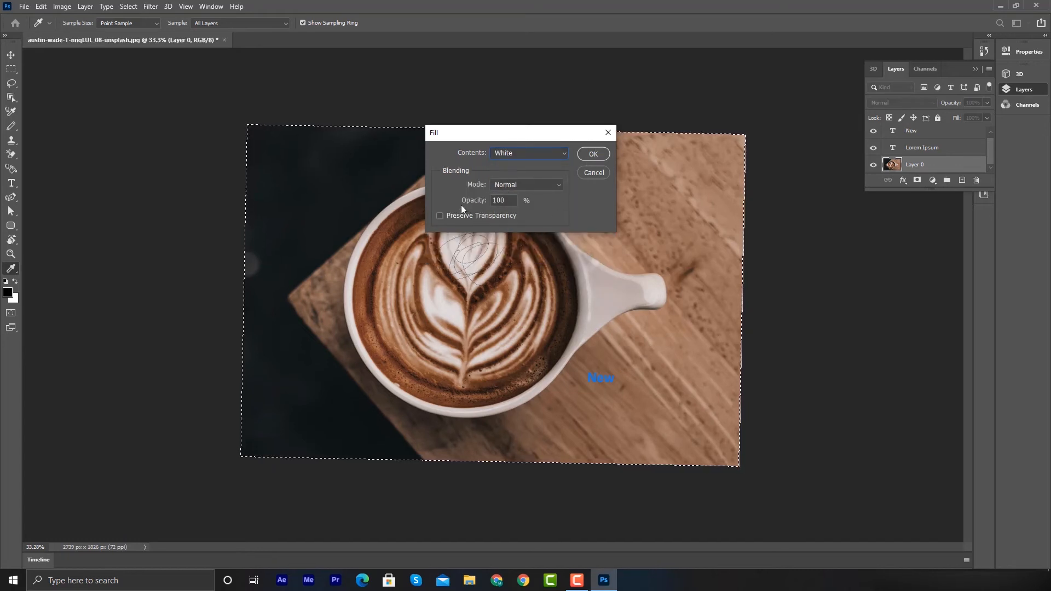
{"action": "left_click", "coordinate": [588, 155]}
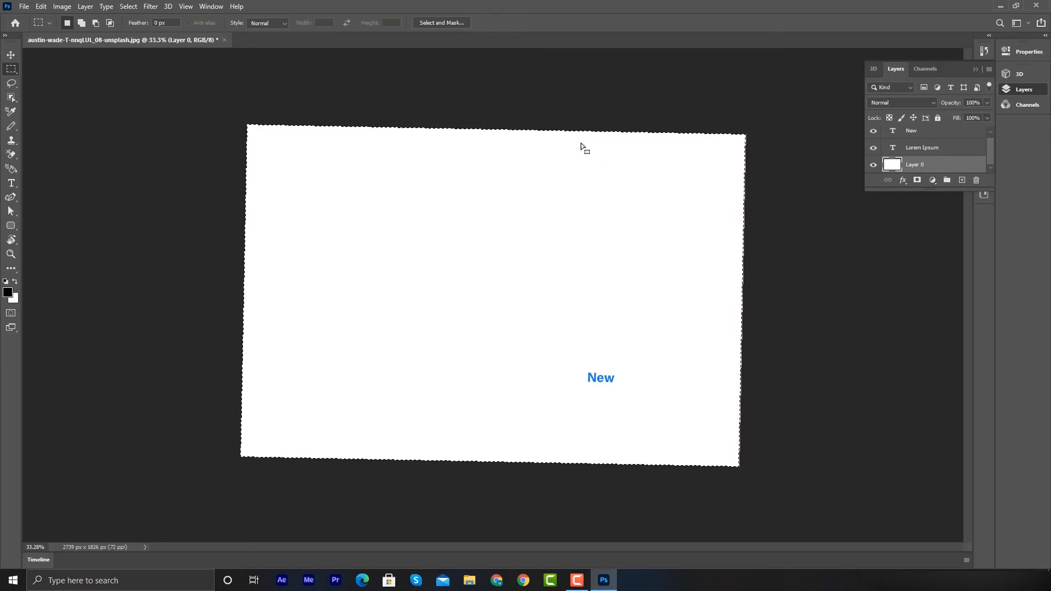
{"action": "key", "text": "ctrl+z"}
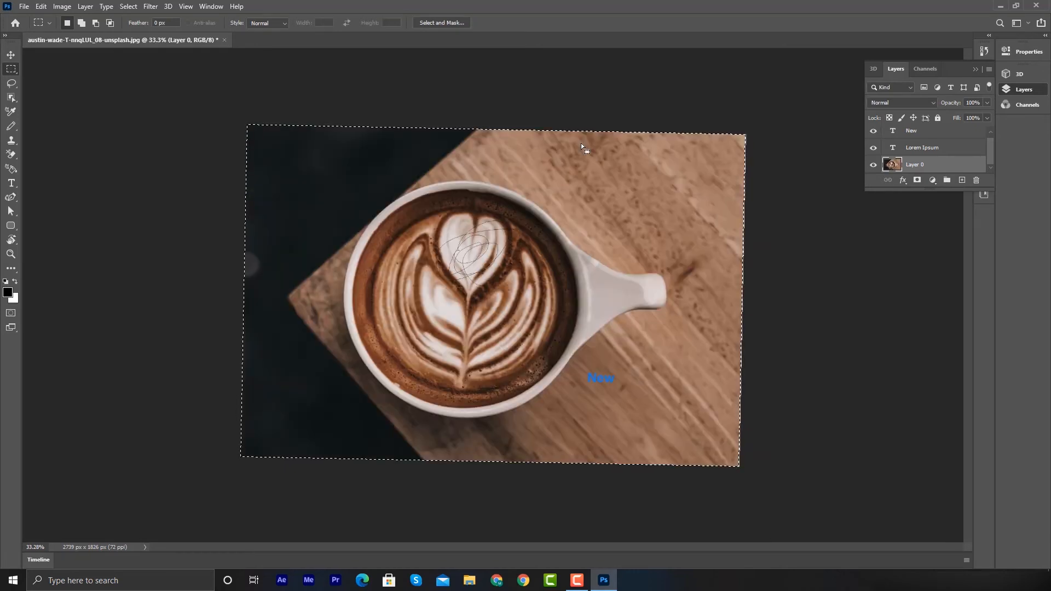
- Try to fill the selection with Content-Aware contents using the Darken blending mode
{"action": "right_click", "coordinate": [533, 208]}
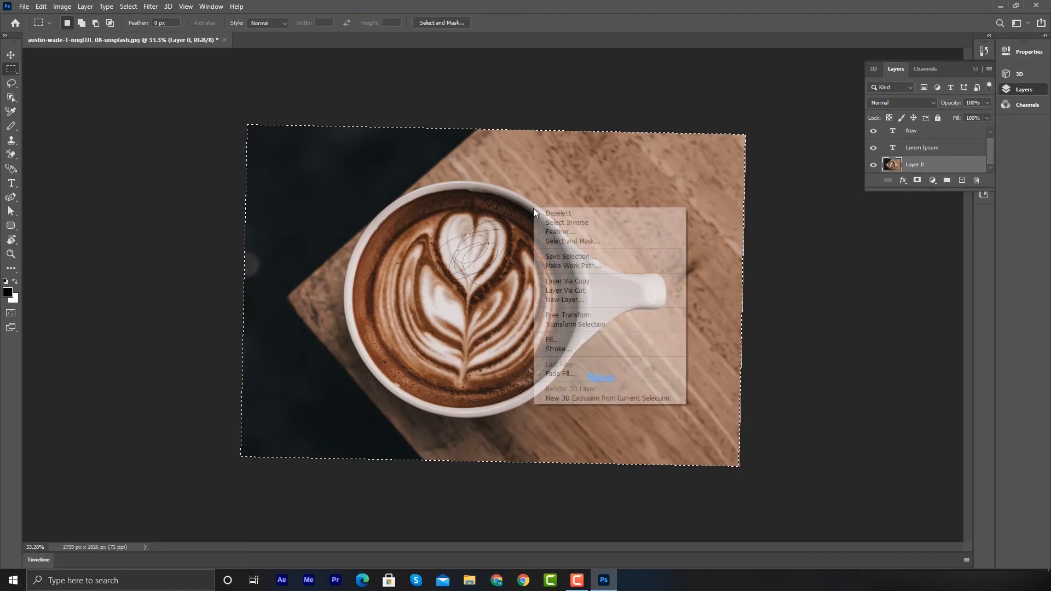
{"action": "left_click", "coordinate": [553, 340]}
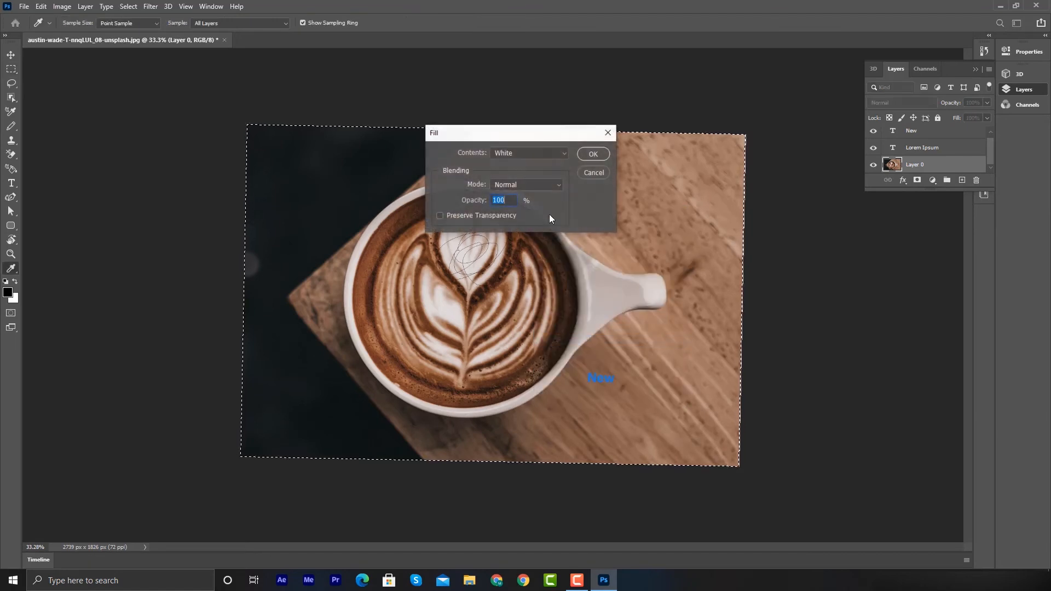
{"action": "left_click", "coordinate": [522, 187]}
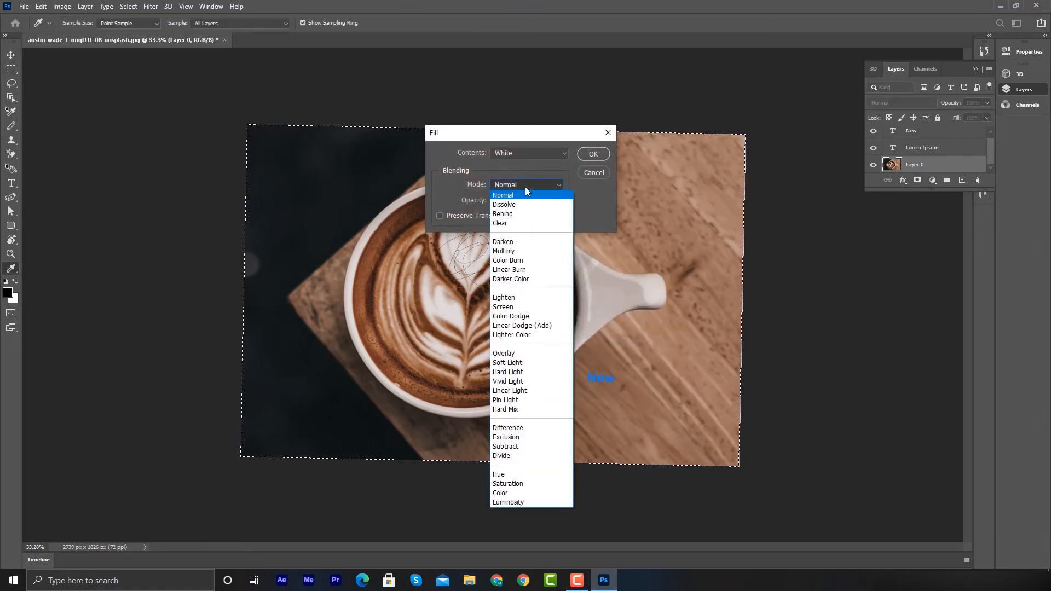
{"action": "left_click", "coordinate": [515, 243]}
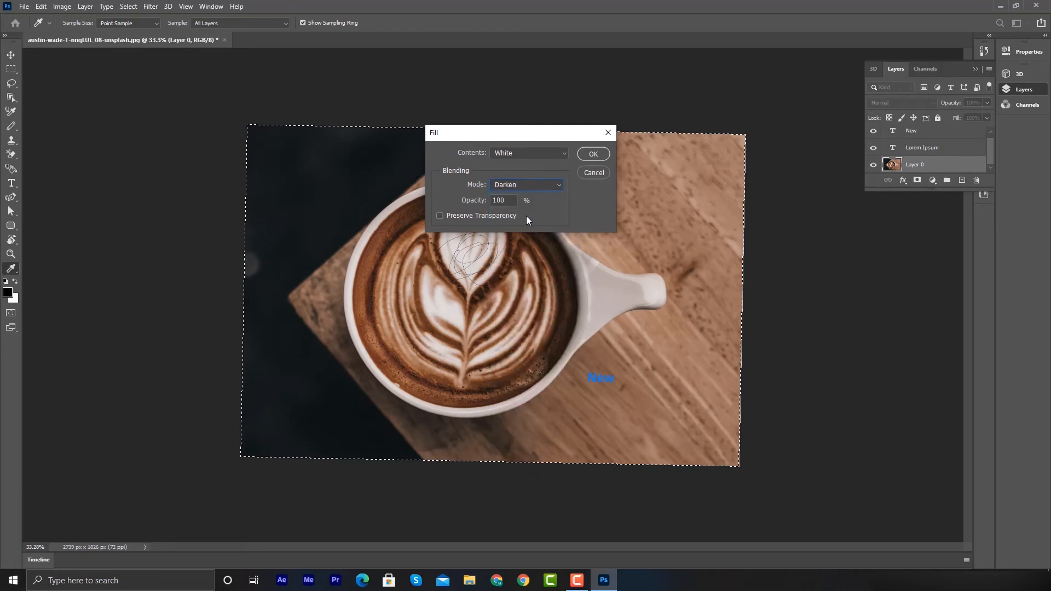
{"action": "left_click", "coordinate": [530, 154]}
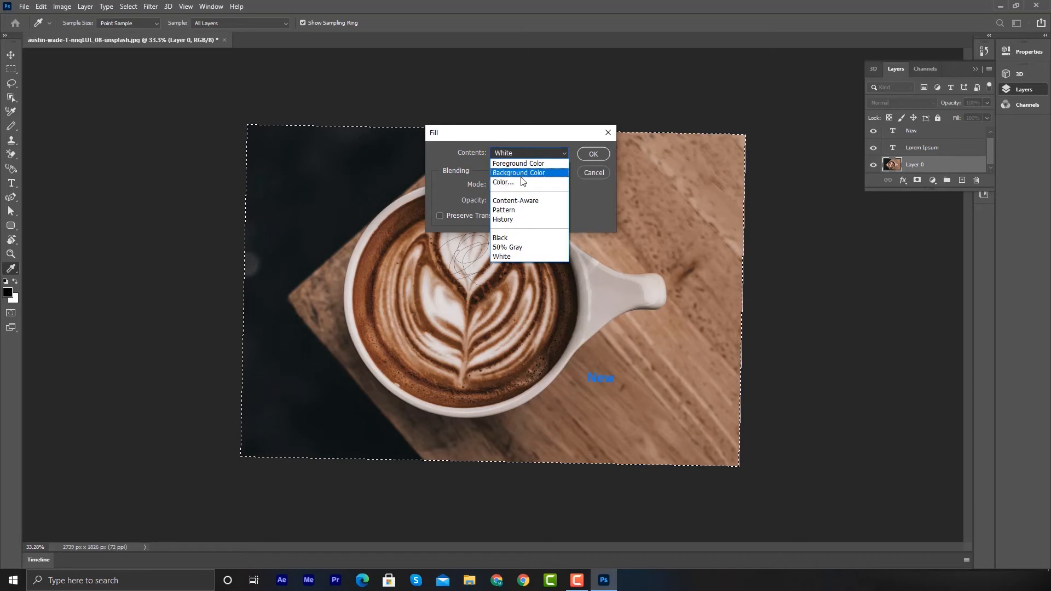
{"action": "left_click", "coordinate": [529, 201]}
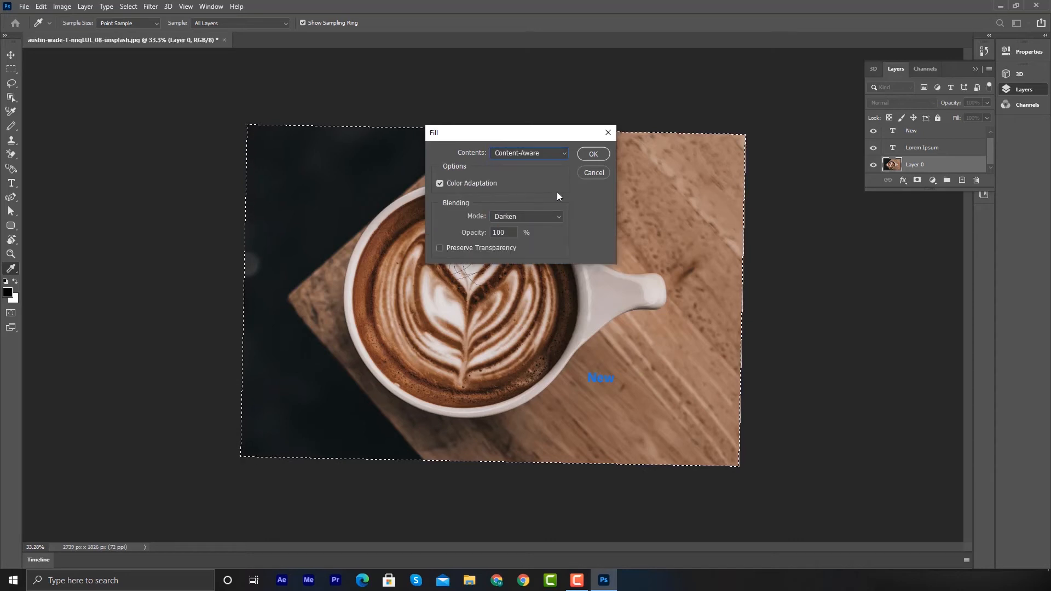
{"action": "left_click", "coordinate": [590, 156]}
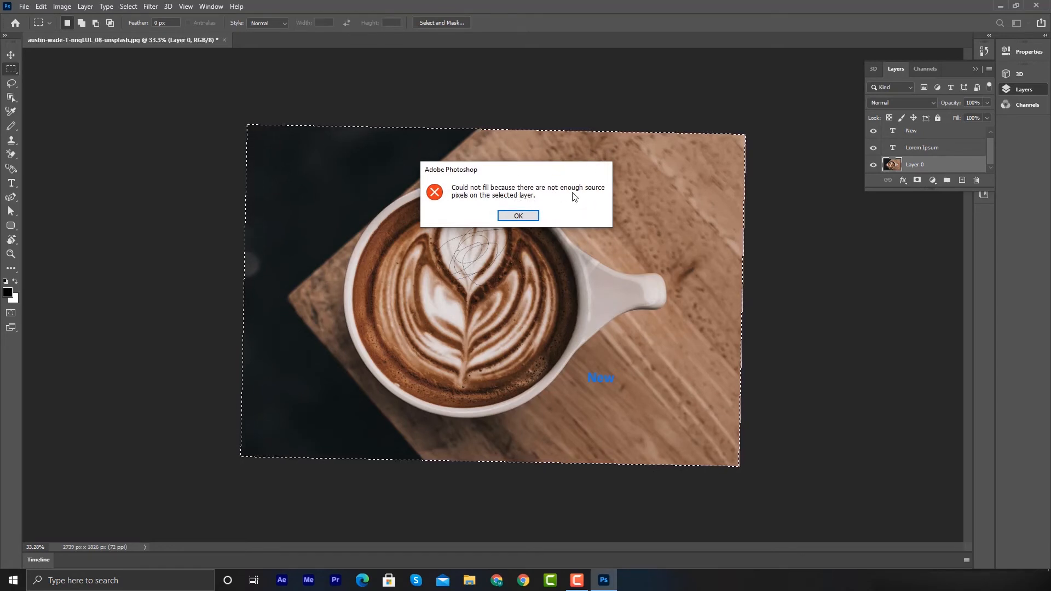
{"action": "left_click", "coordinate": [518, 214]}
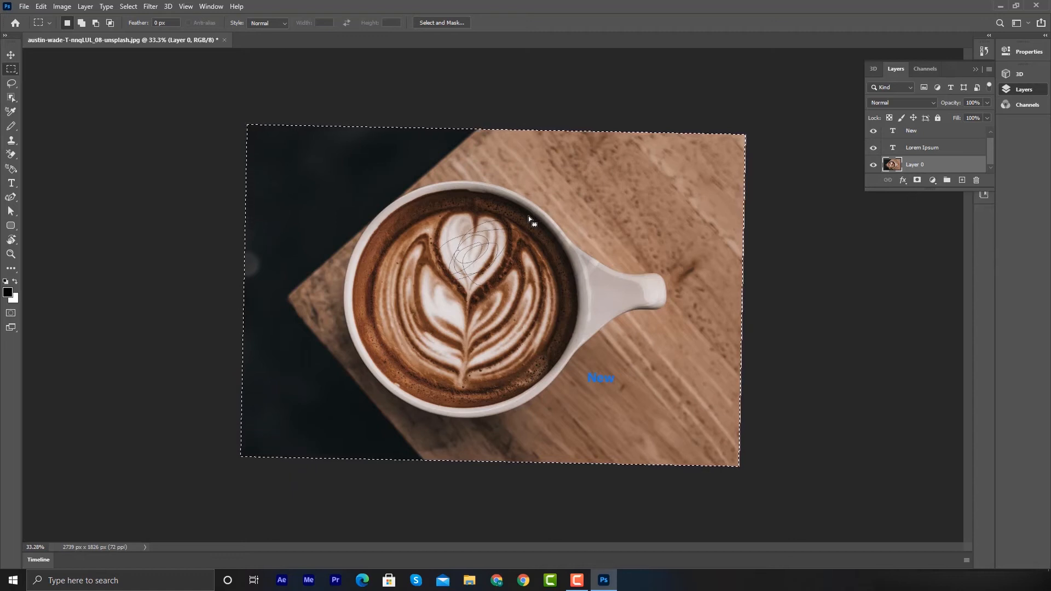
- With the Move tool, select all three layers and nudge them slightly upward together
{"action": "left_click", "coordinate": [11, 55]}
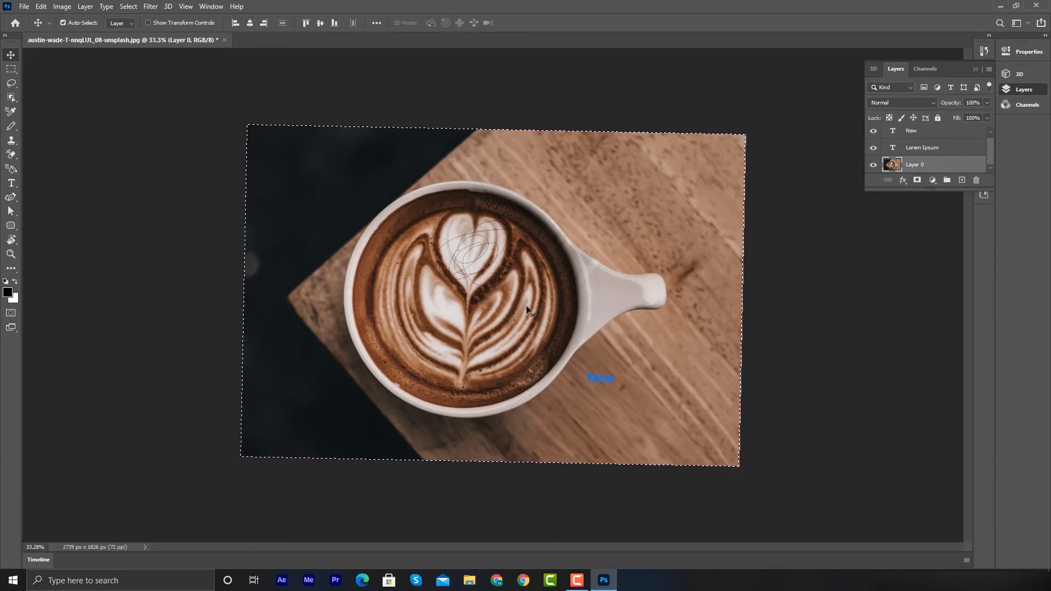
{"action": "left_click", "coordinate": [92, 190]}
{"action": "left_click", "coordinate": [599, 378]}
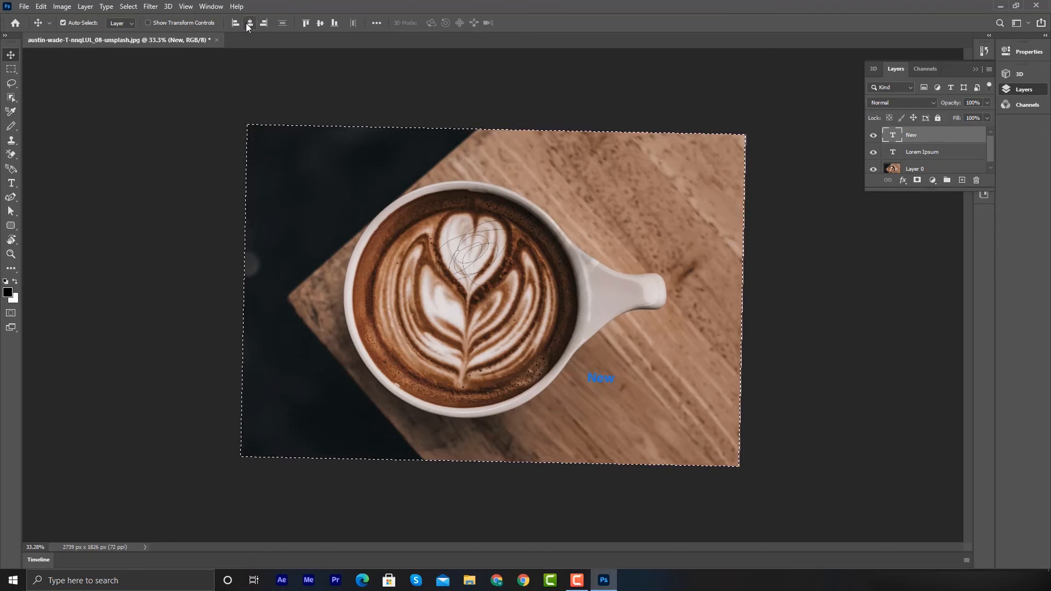
{"action": "left_click_drag", "start_coordinate": [201, 77], "coordinate": [786, 496]}
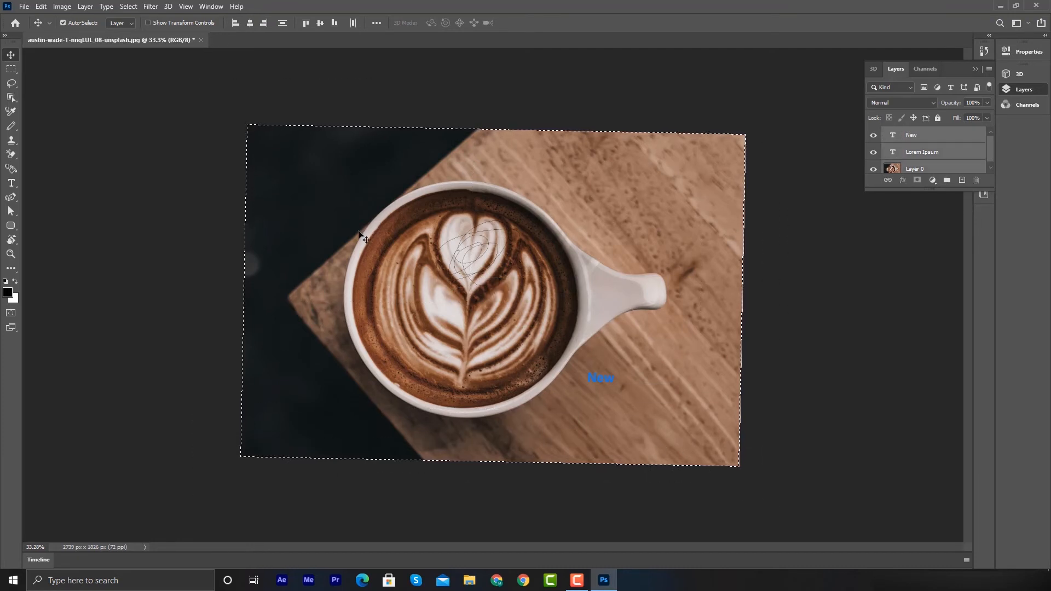
{"action": "key", "text": "ctrl+d"}
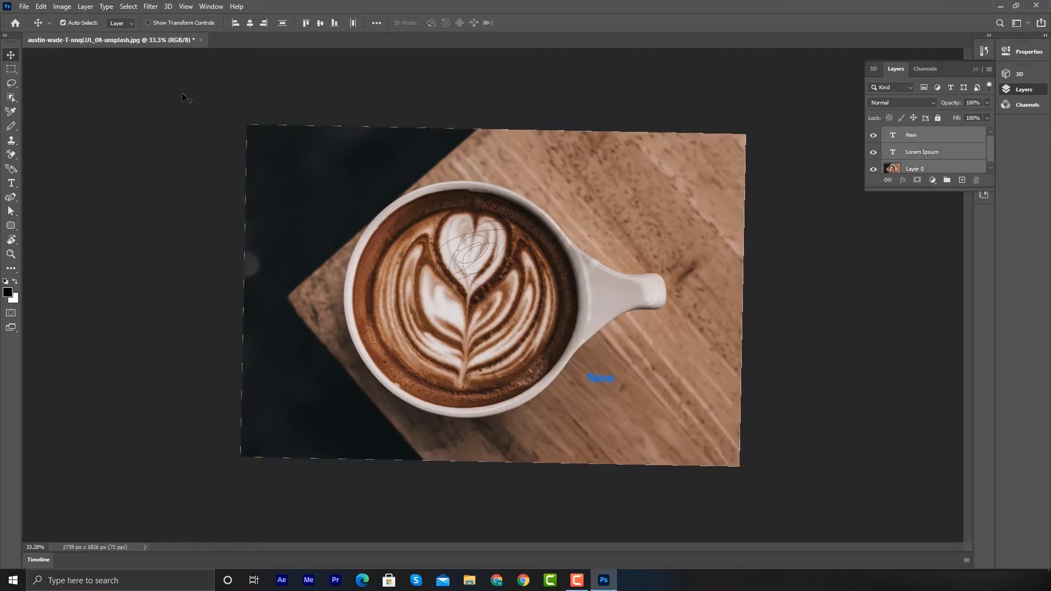
{"action": "left_click_drag", "start_coordinate": [182, 94], "coordinate": [874, 515]}
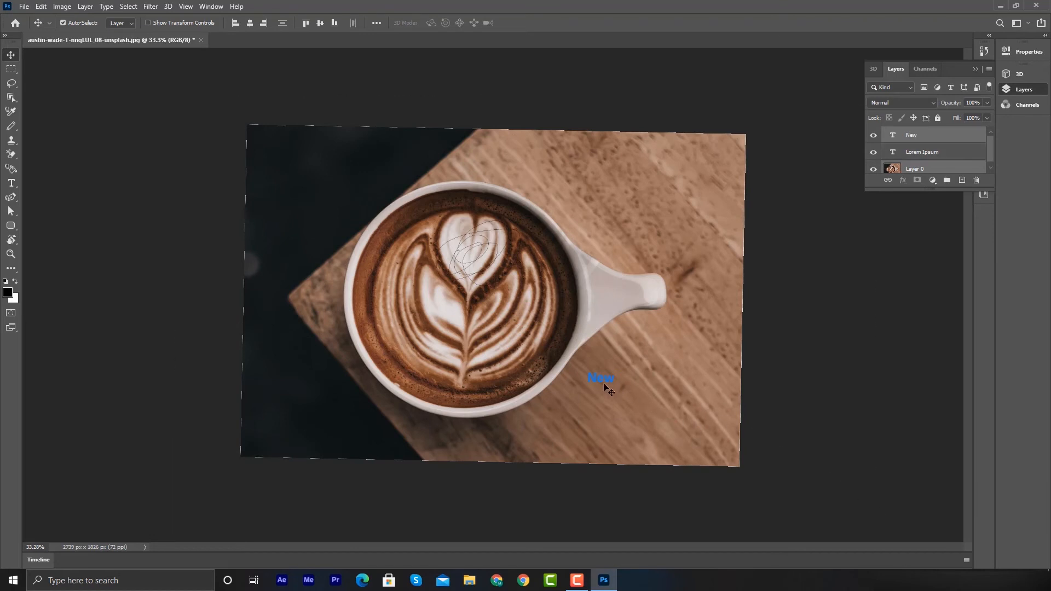
{"action": "mouse_move", "coordinate": [600, 382]}
{"action": "left_mouse_down"}
{"action": "mouse_move", "coordinate": [581, 338]}
{"action": "mouse_move", "coordinate": [595, 363]}
{"action": "left_mouse_up"}
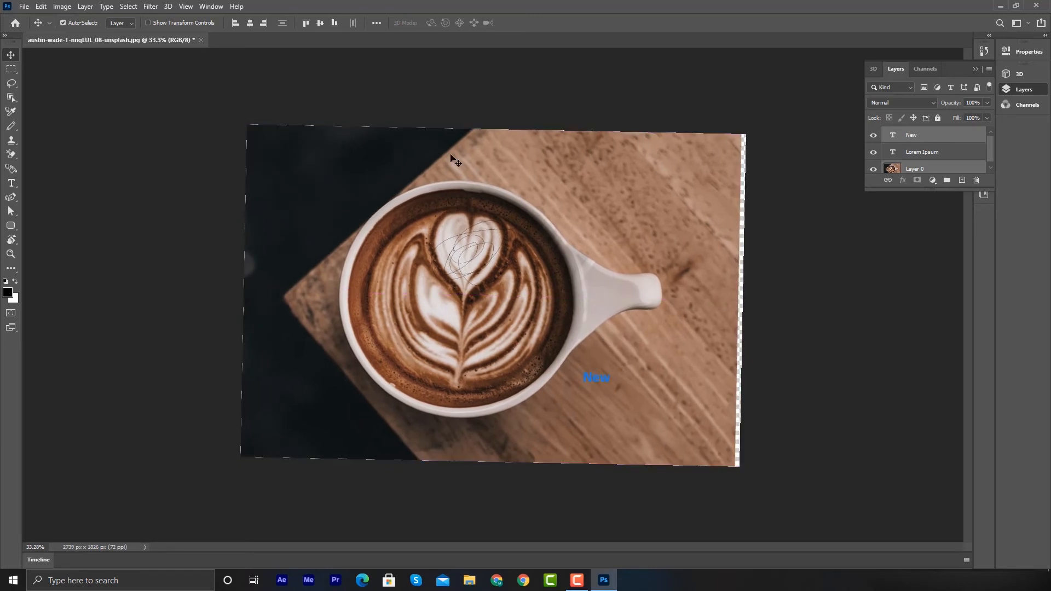
- Select all three layers again and align their left edges
{"action": "left_click", "coordinate": [596, 378]}
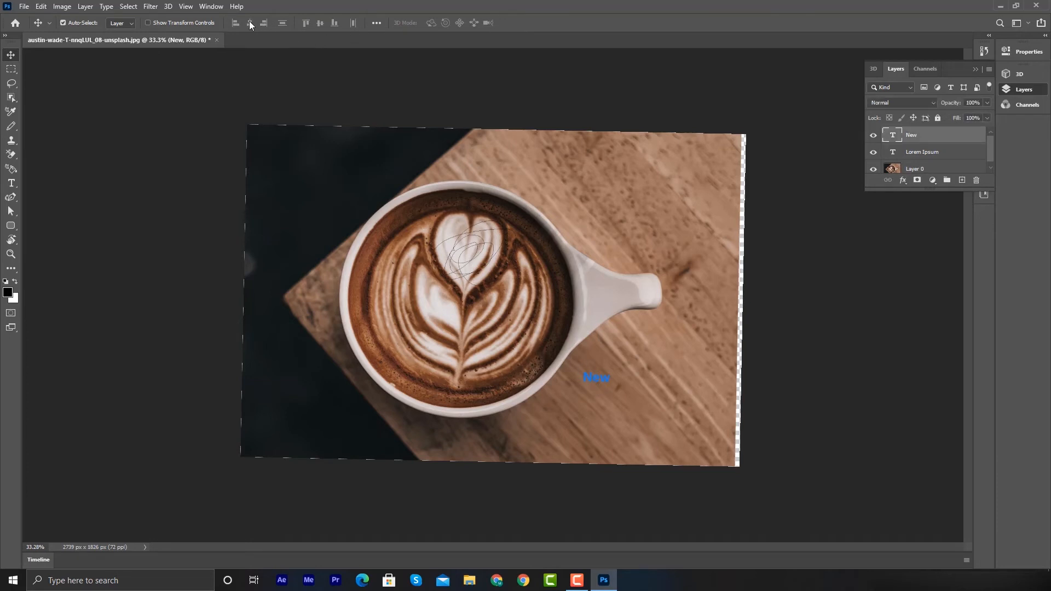
{"action": "left_click_drag", "start_coordinate": [231, 85], "coordinate": [819, 484]}
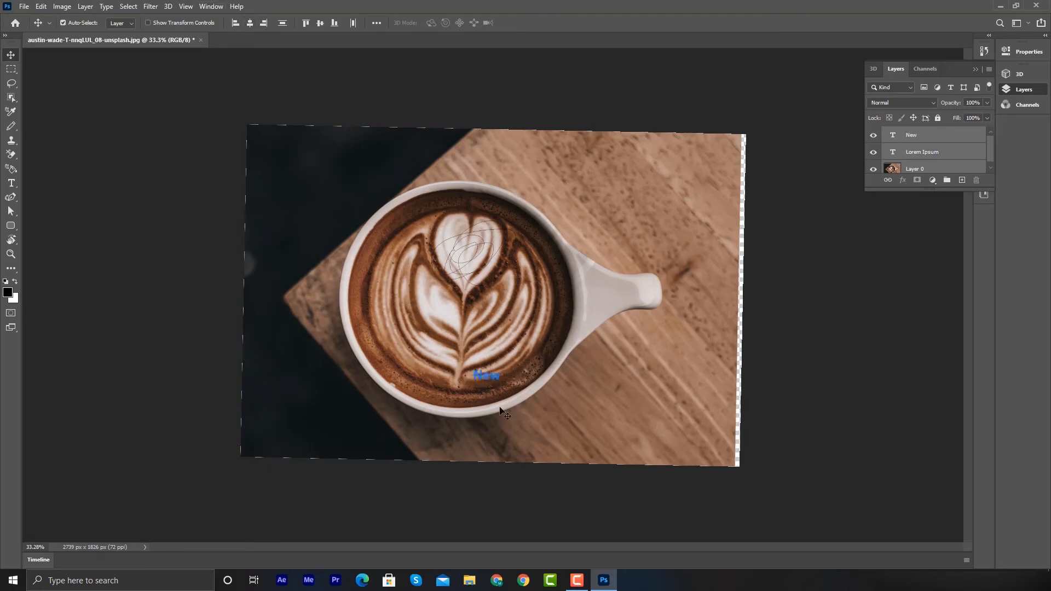
{"action": "left_click", "coordinate": [260, 24]}
{"action": "left_click", "coordinate": [238, 23]}
- Try aligning the layers by top edges, vertical centers and bottom edges, then undo these three alignments
{"action": "left_click", "coordinate": [307, 23]}
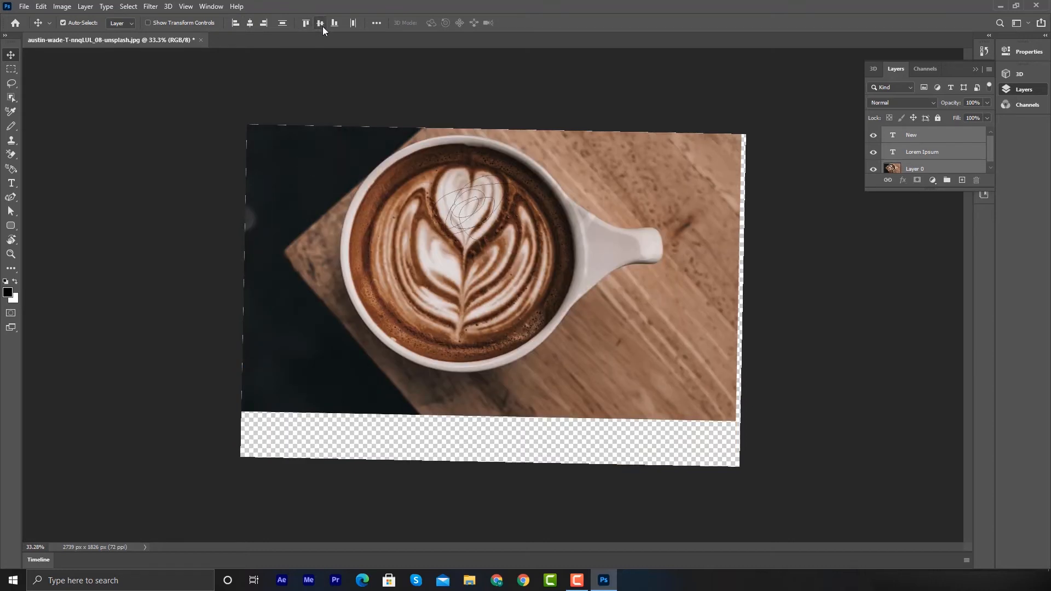
{"action": "left_click", "coordinate": [323, 27]}
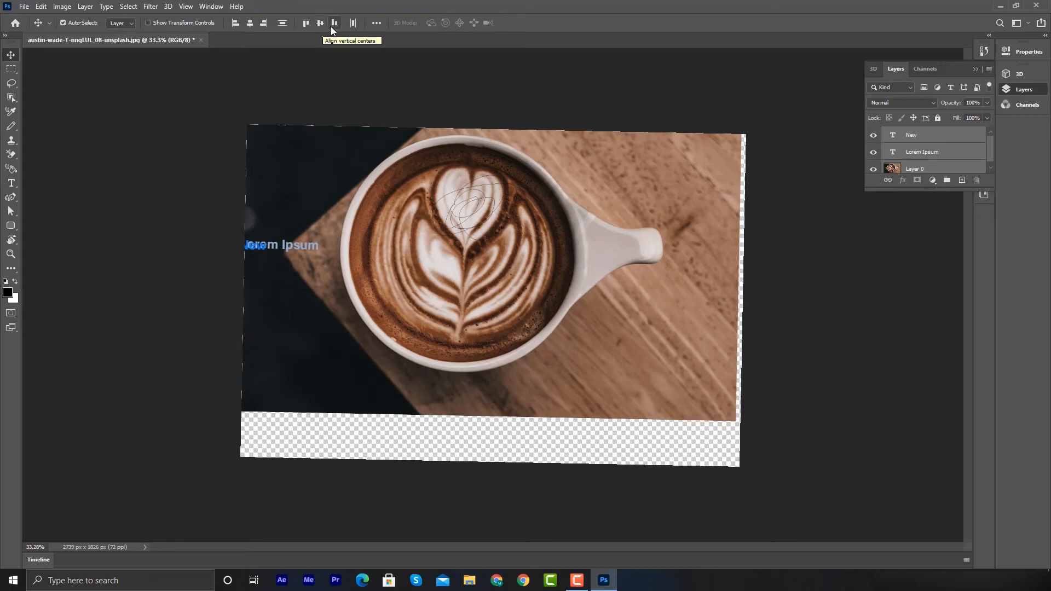
{"action": "left_click", "coordinate": [332, 26]}
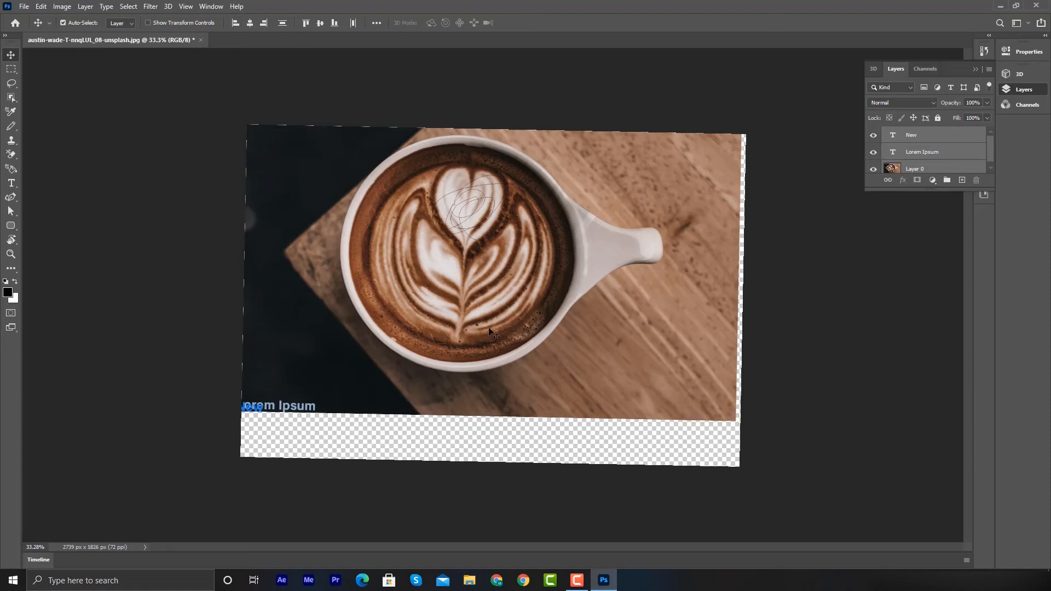
{"action": "key", "text": "ctrl"}
{"action": "key", "text": "ctrl+z"}
{"action": "key", "text": "ctrl+z"}
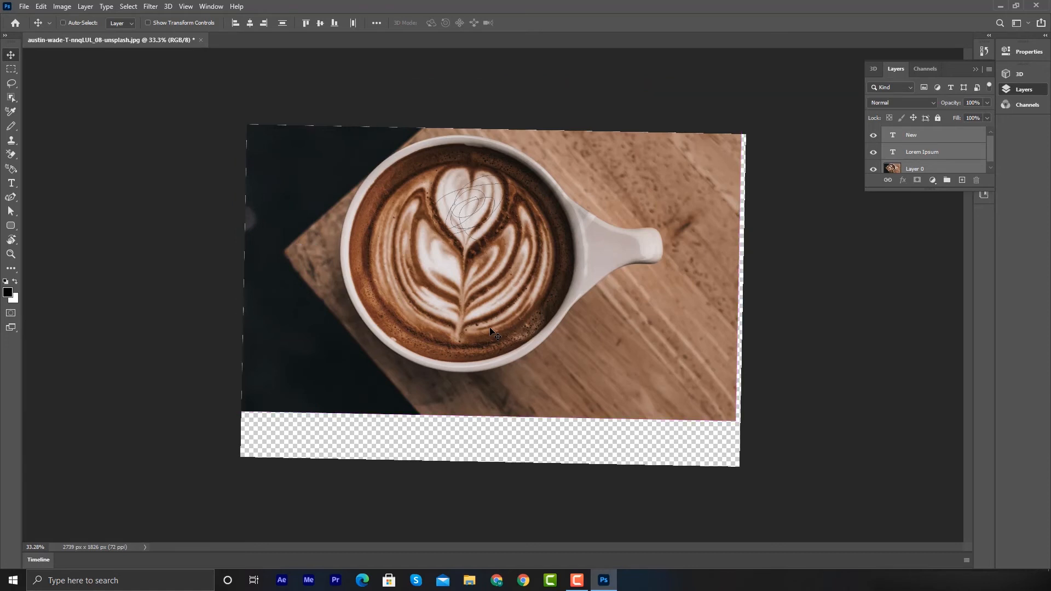
{"action": "key", "text": "ctrl+z"}
{"action": "key", "text": "ctrl"}
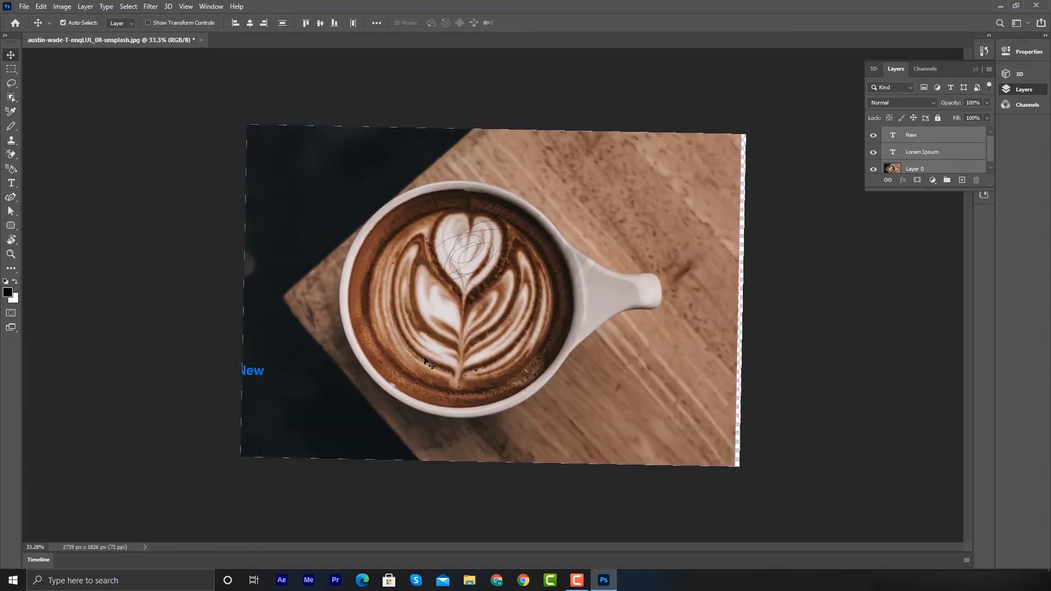
- Align the selected layers' bottom edges, then make Layer 0 the active layer
{"action": "left_click", "coordinate": [334, 23]}
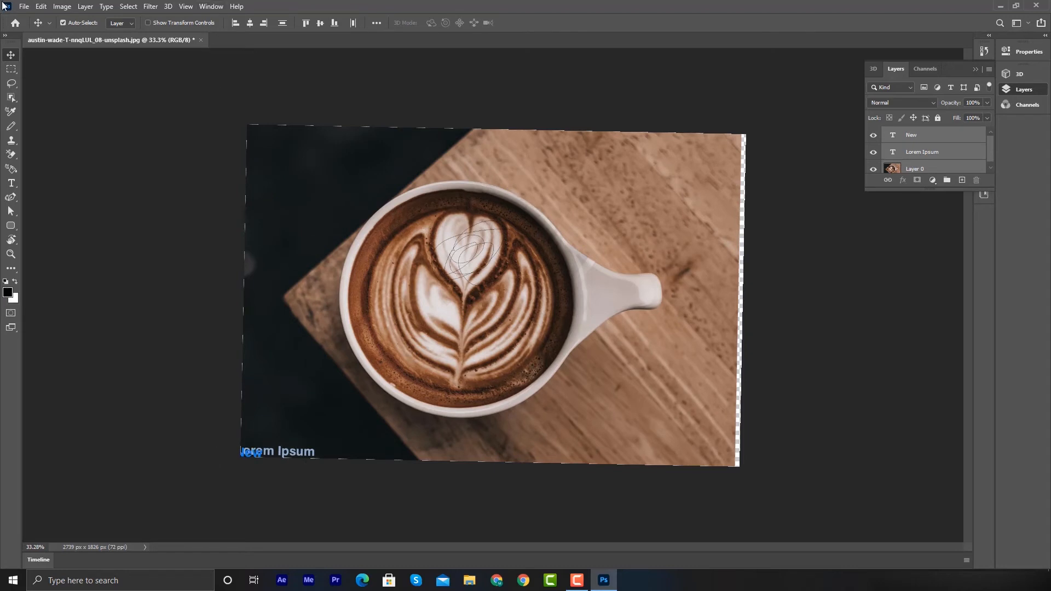
{"action": "left_click", "coordinate": [62, 6]}
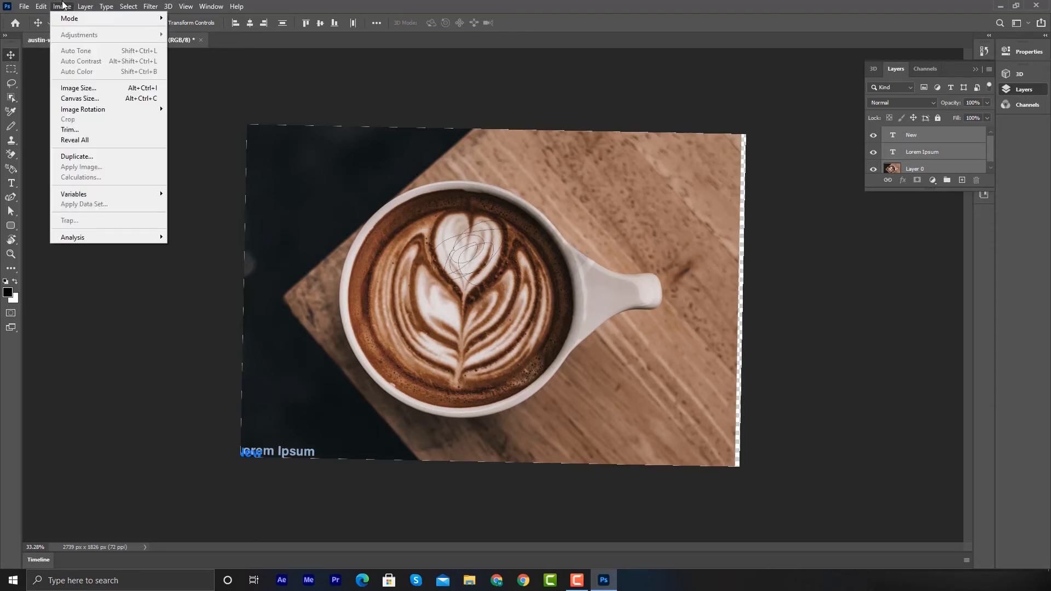
{"action": "left_click", "coordinate": [426, 246]}
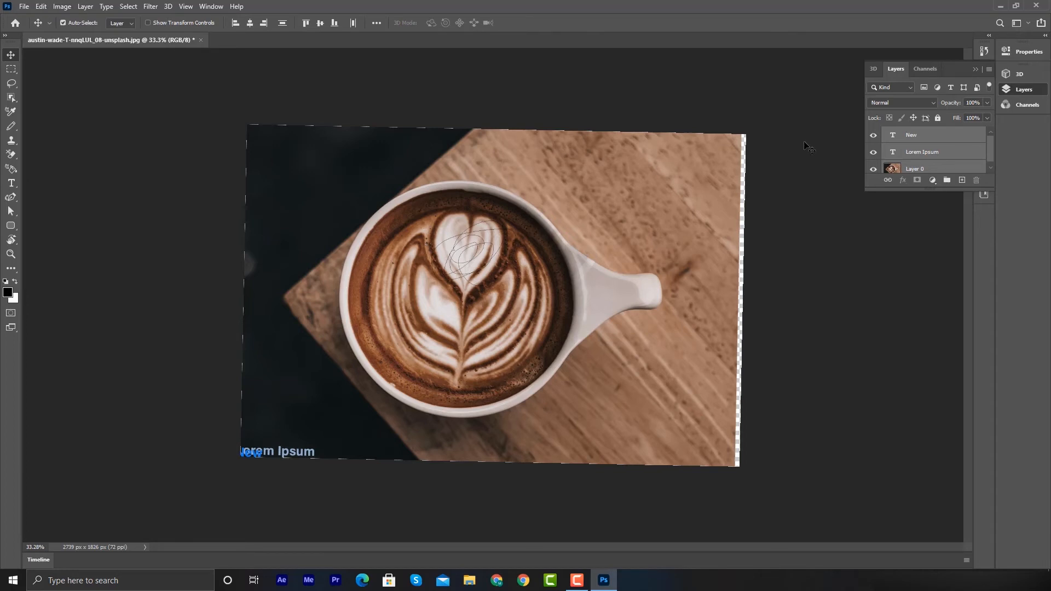
{"action": "left_click", "coordinate": [933, 171]}
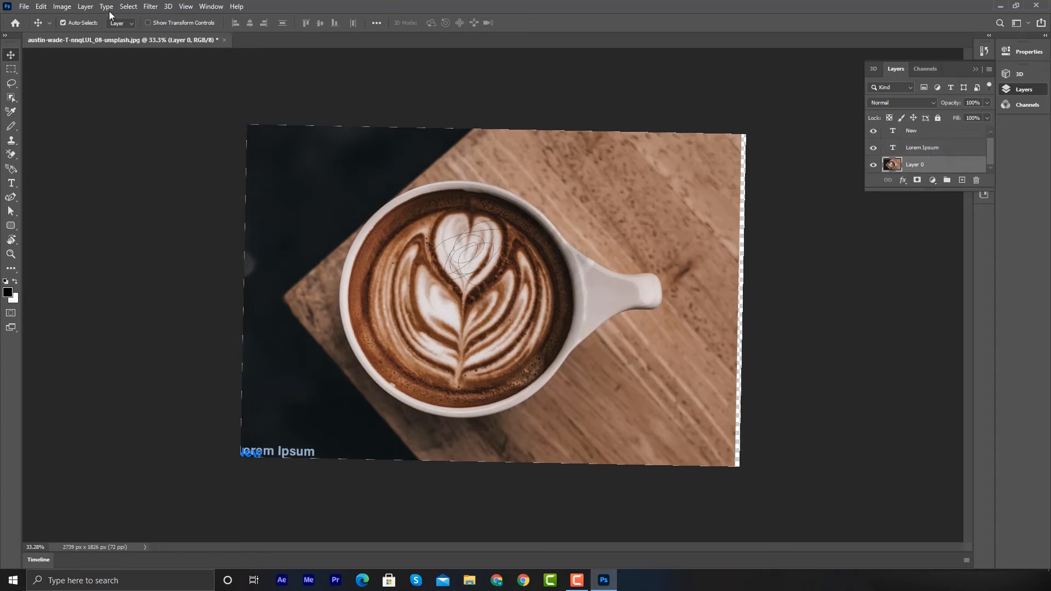
- Rotate the image 180°
{"action": "left_click", "coordinate": [63, 6]}
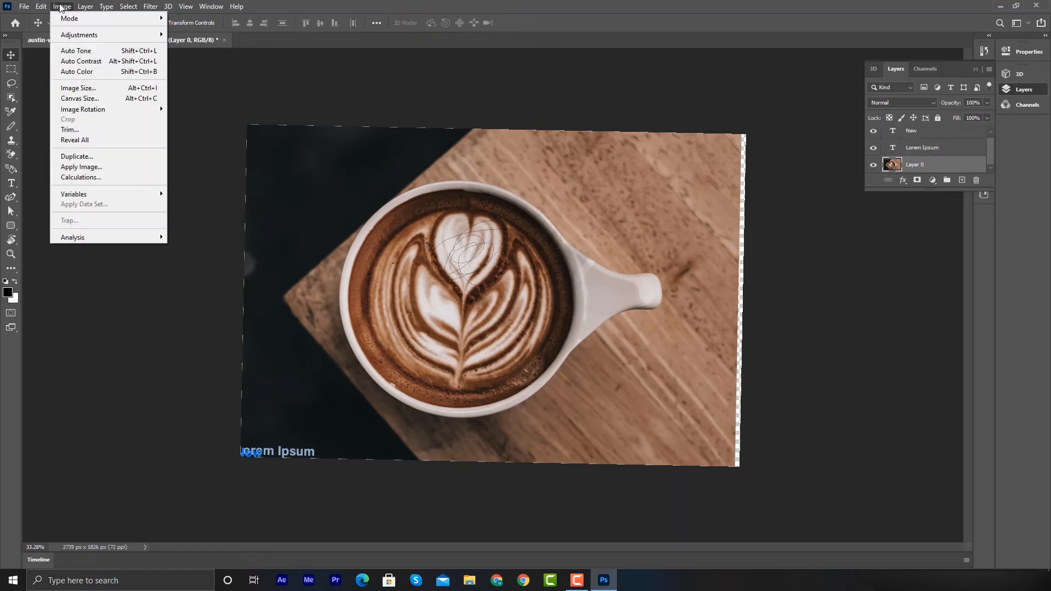
{"action": "mouse_move", "coordinate": [46, 7]}
{"action": "mouse_move", "coordinate": [76, 18]}
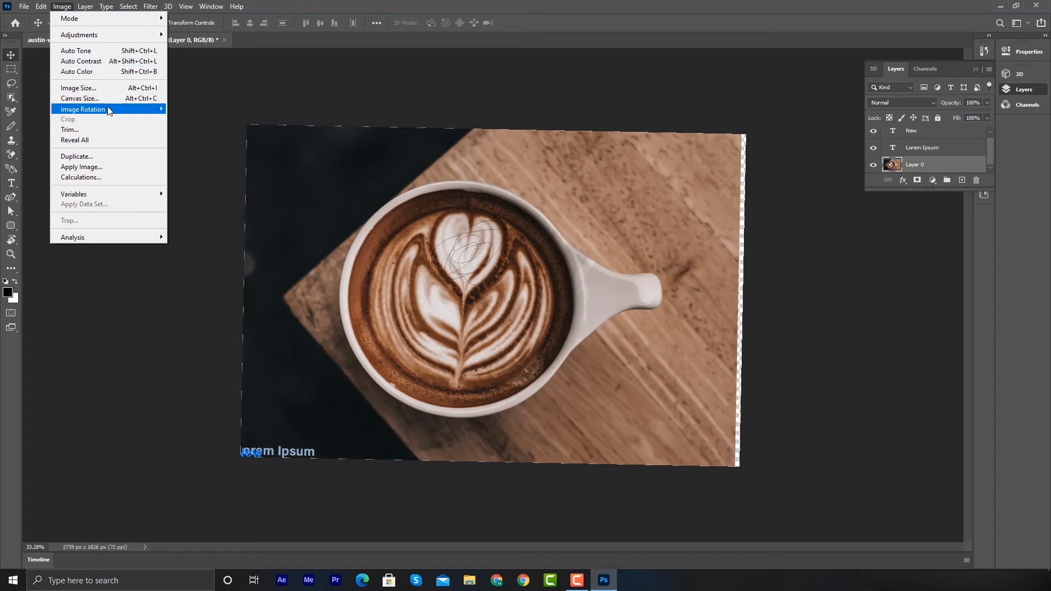
{"action": "mouse_move", "coordinate": [108, 109]}
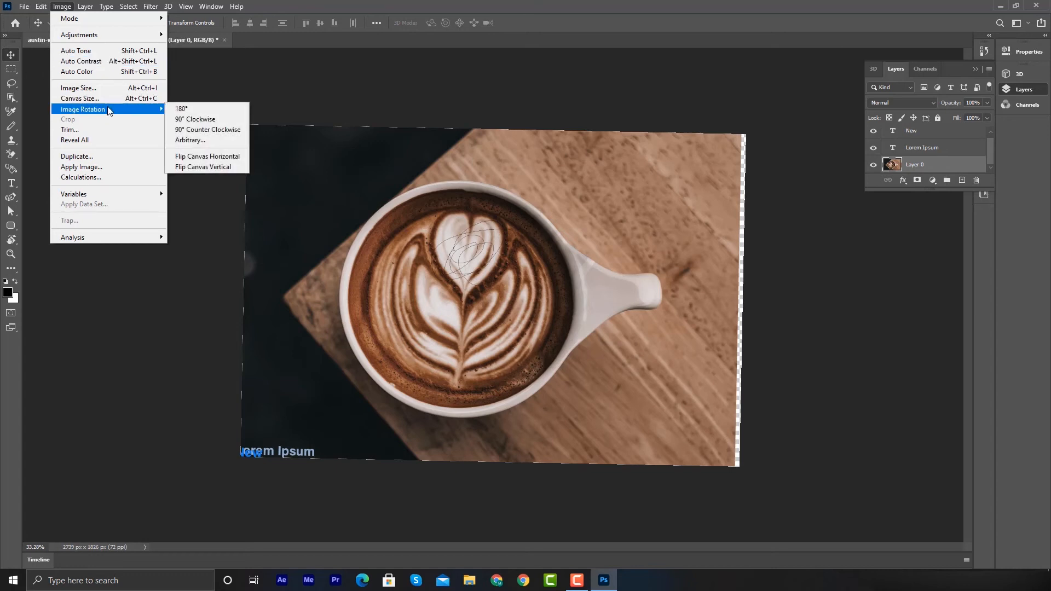
{"action": "left_click", "coordinate": [202, 108]}
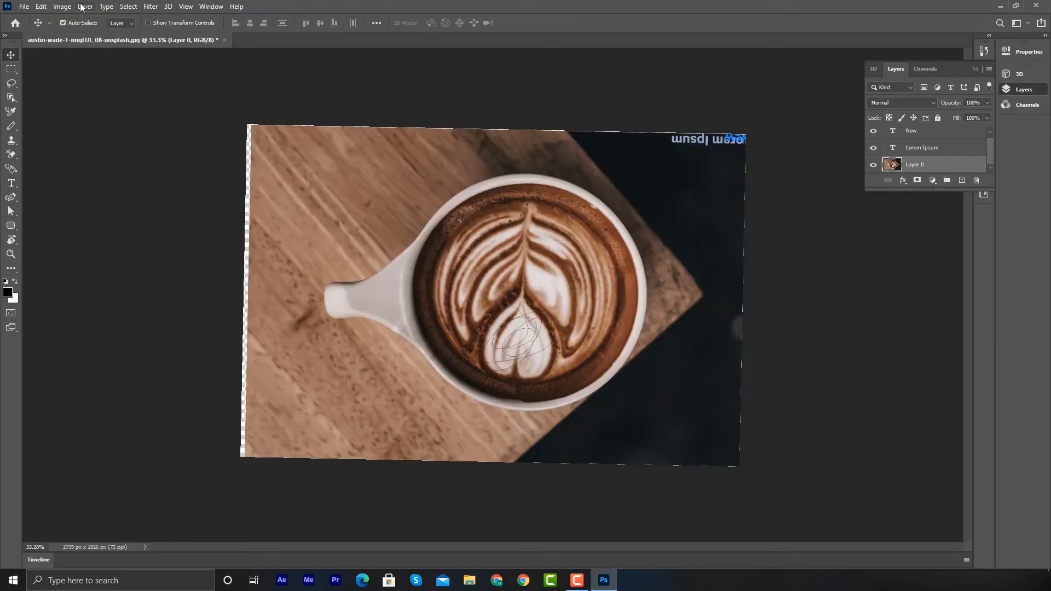
- Open the Image Size dialog to review the image dimensions and resolution, then cancel it
{"action": "left_click", "coordinate": [63, 6]}
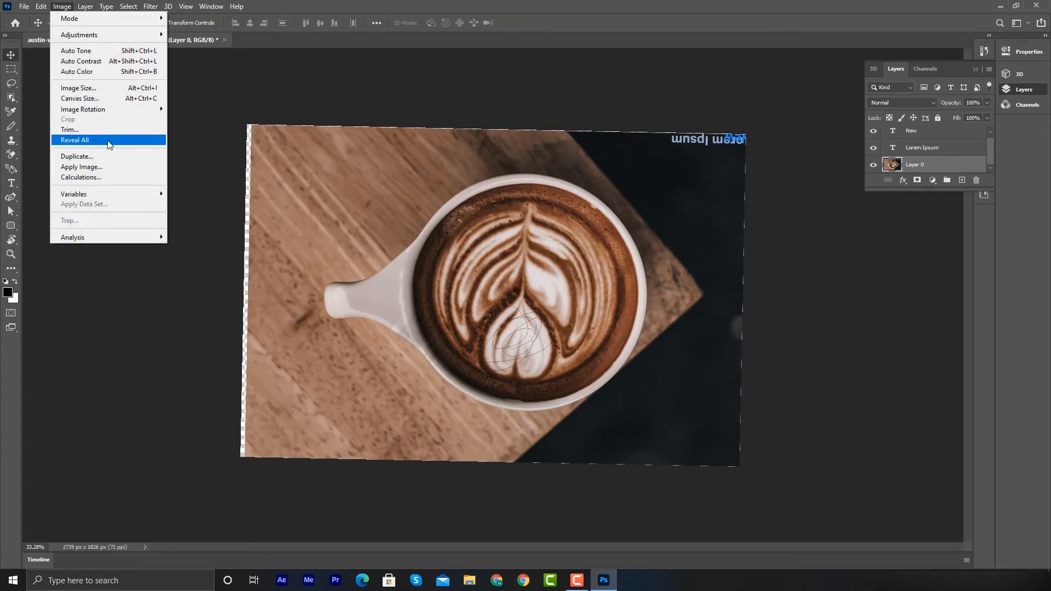
{"action": "left_click", "coordinate": [76, 88]}
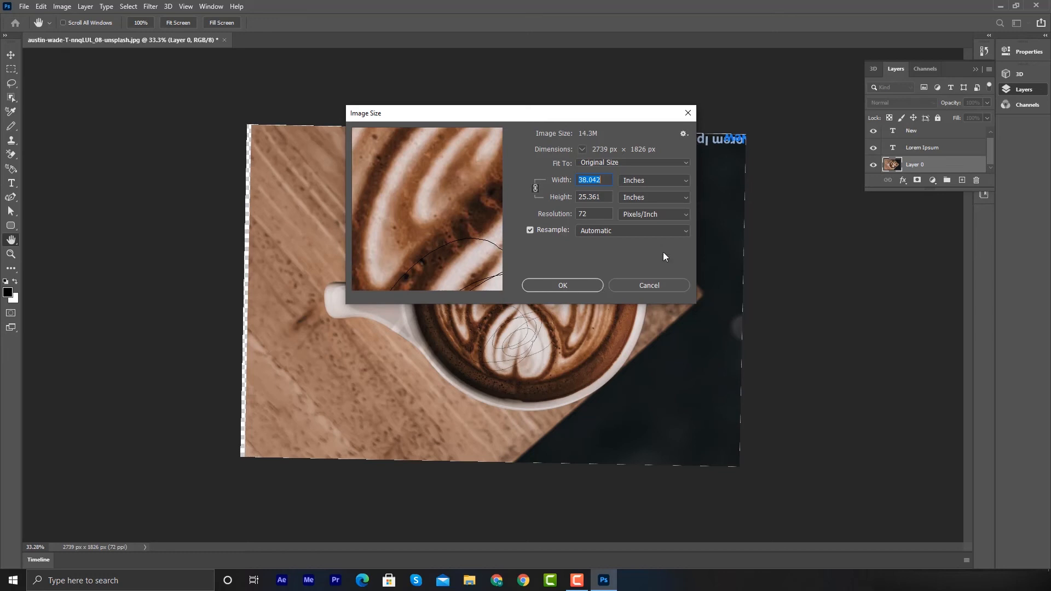
{"action": "left_click", "coordinate": [638, 287]}
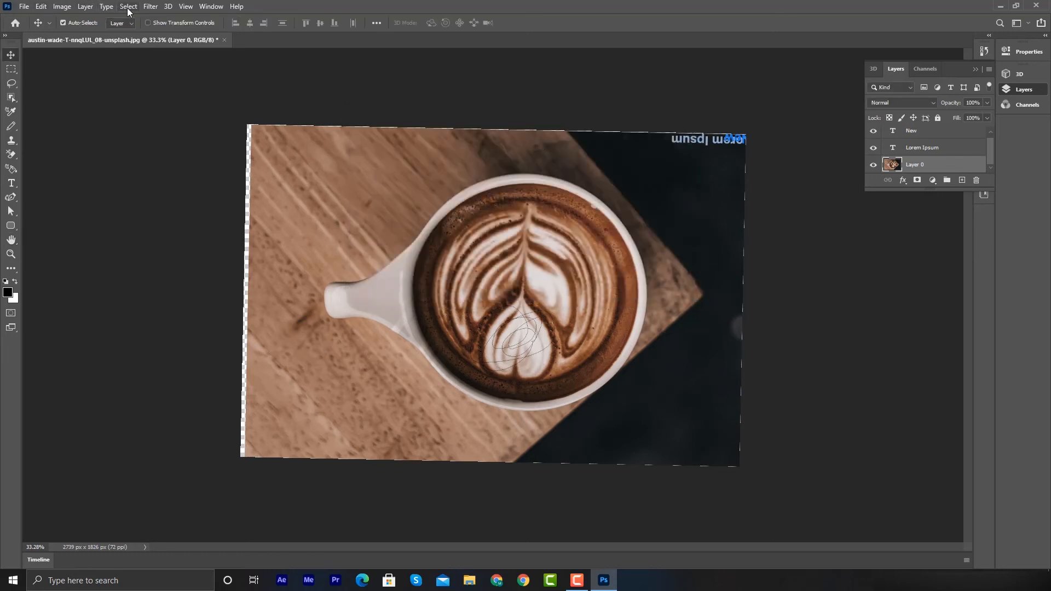
{"action": "left_click", "coordinate": [85, 6]}
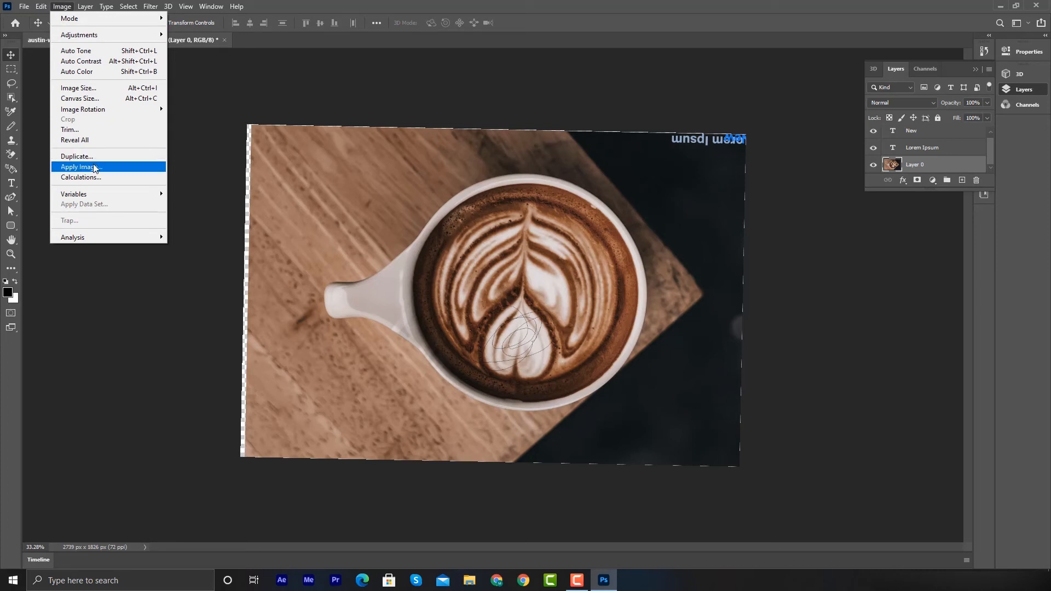
{"action": "mouse_move", "coordinate": [94, 11]}
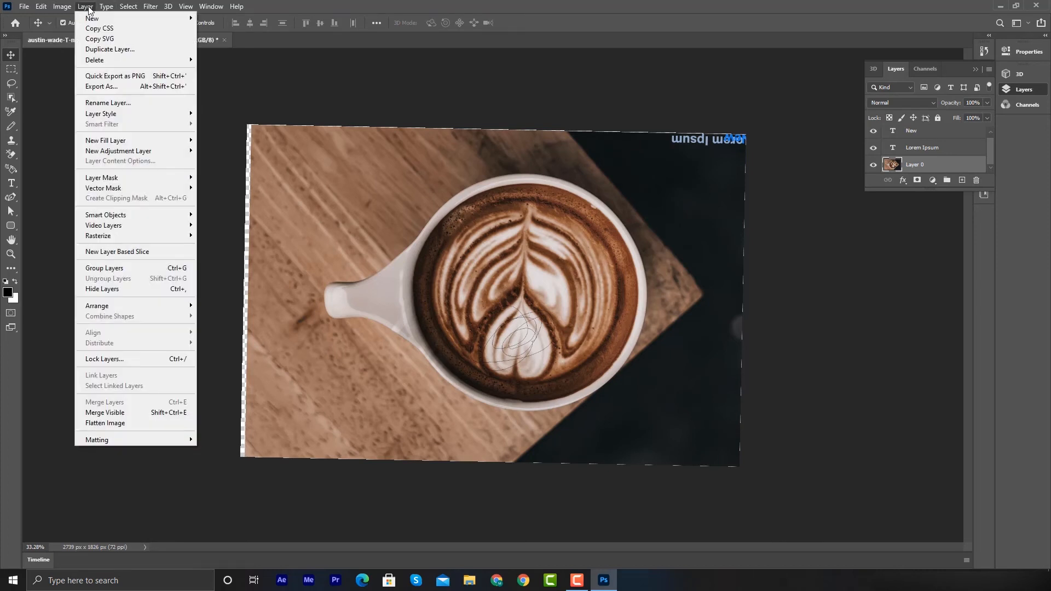
{"action": "left_click", "coordinate": [89, 9]}
{"action": "left_click", "coordinate": [90, 9]}
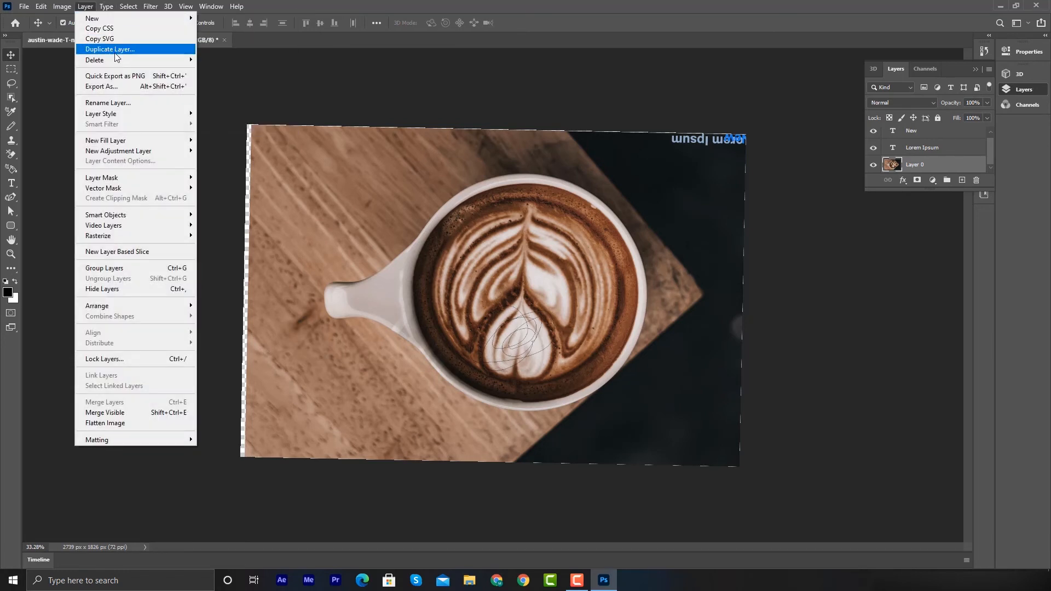
{"action": "mouse_move", "coordinate": [115, 64]}
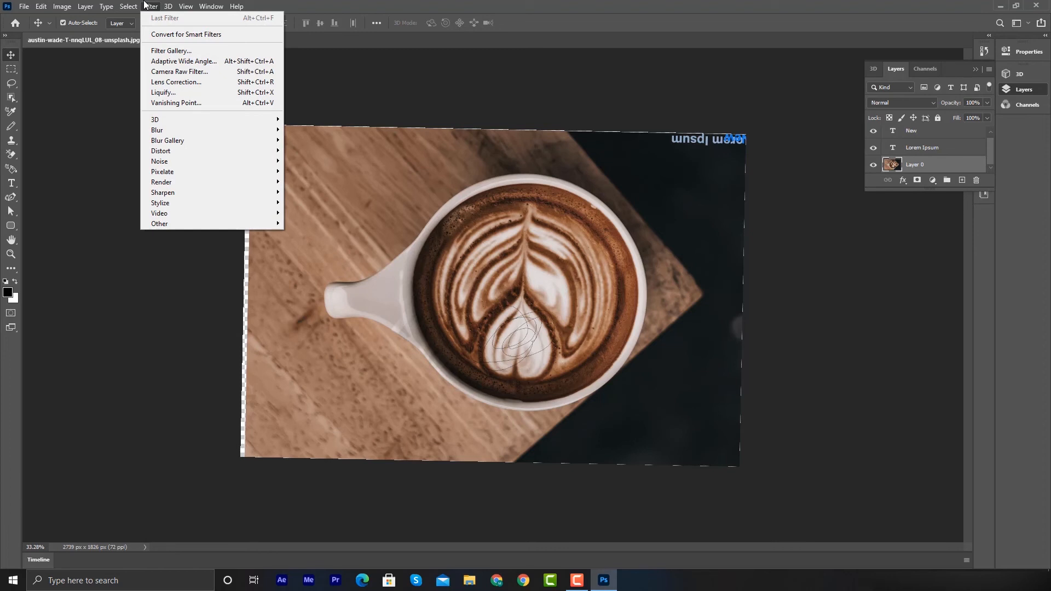
{"action": "mouse_move", "coordinate": [59, 7]}
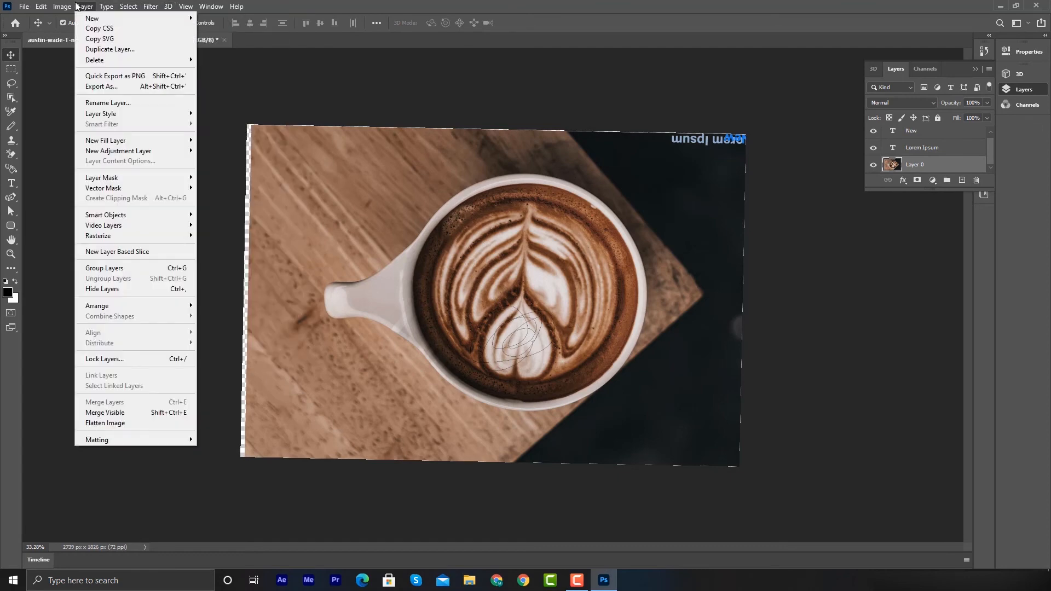
{"action": "mouse_move", "coordinate": [23, 8]}
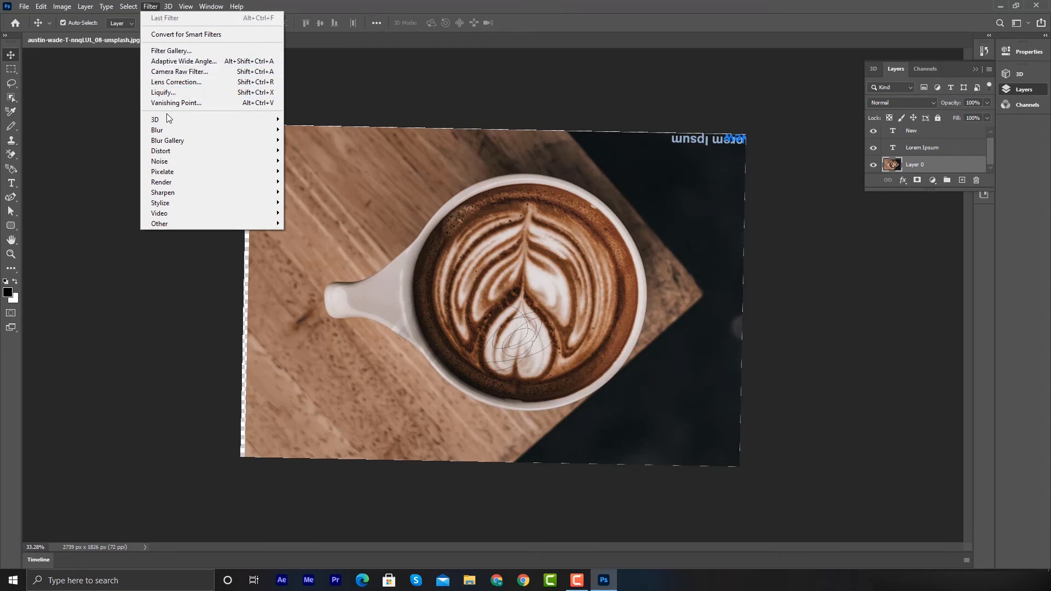
{"action": "mouse_move", "coordinate": [163, 122]}
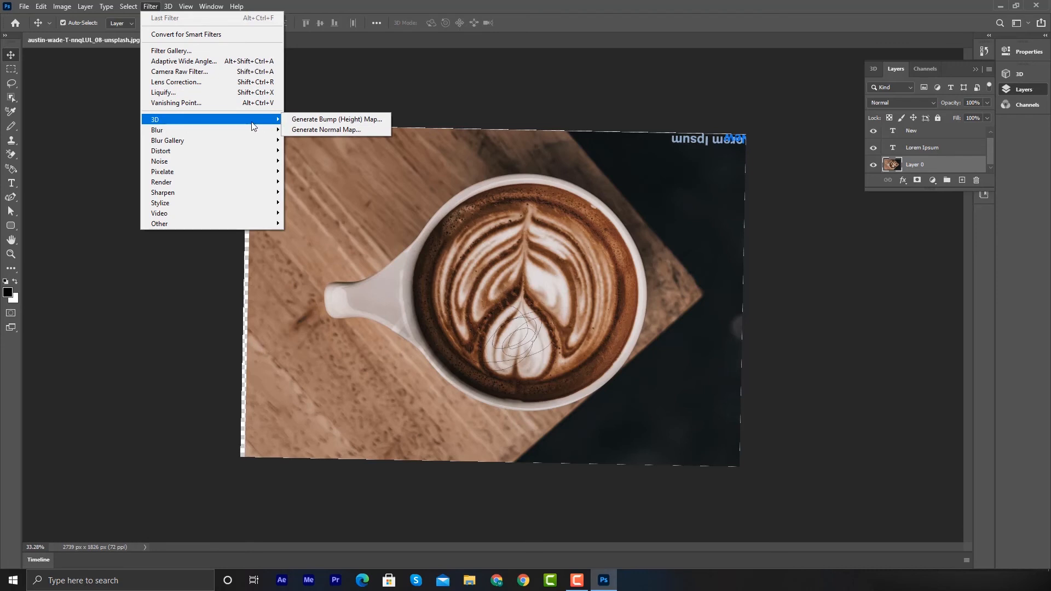
{"action": "mouse_move", "coordinate": [225, 136]}
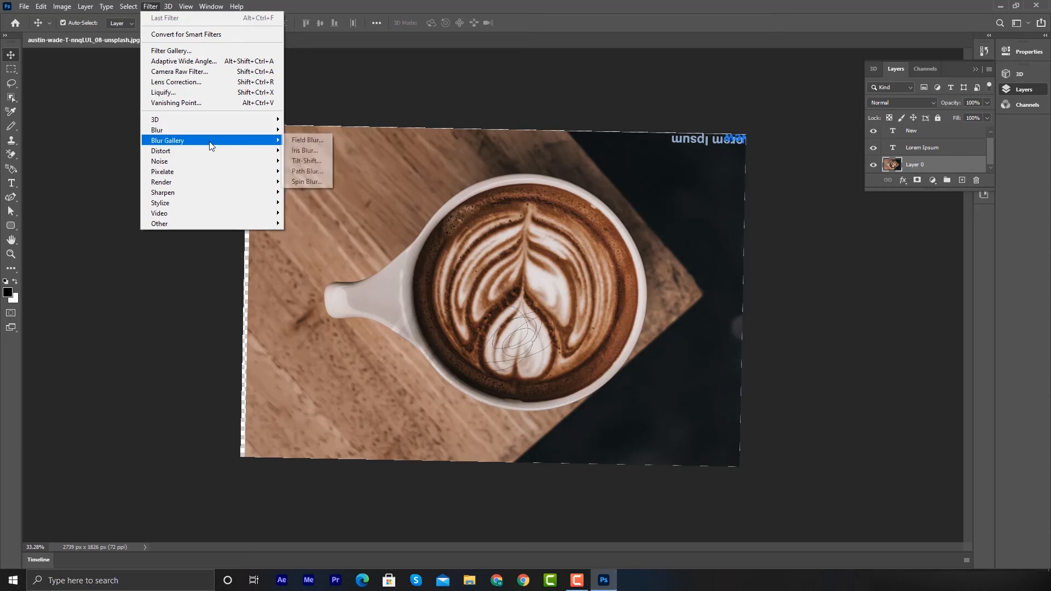
{"action": "mouse_move", "coordinate": [210, 145]}
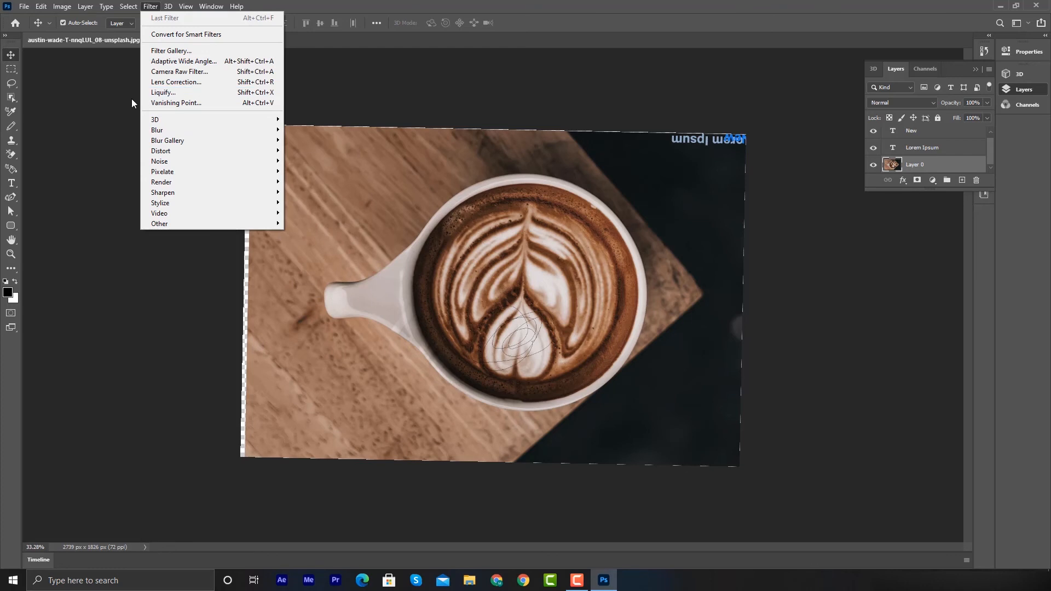
- Open the 3D panel from the window list
{"action": "mouse_move", "coordinate": [165, 7]}
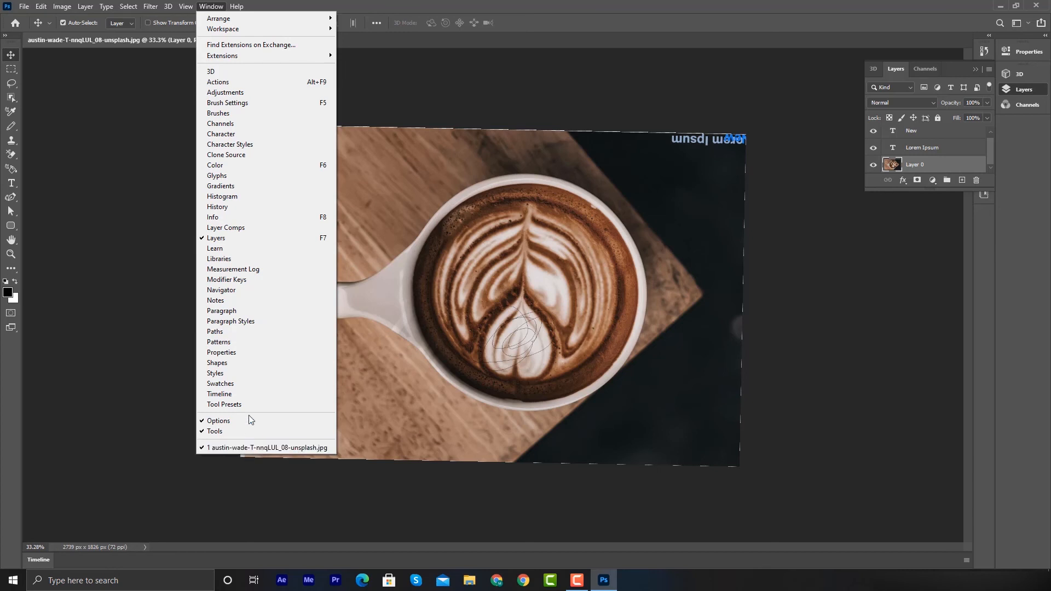
{"action": "left_click", "coordinate": [225, 72]}
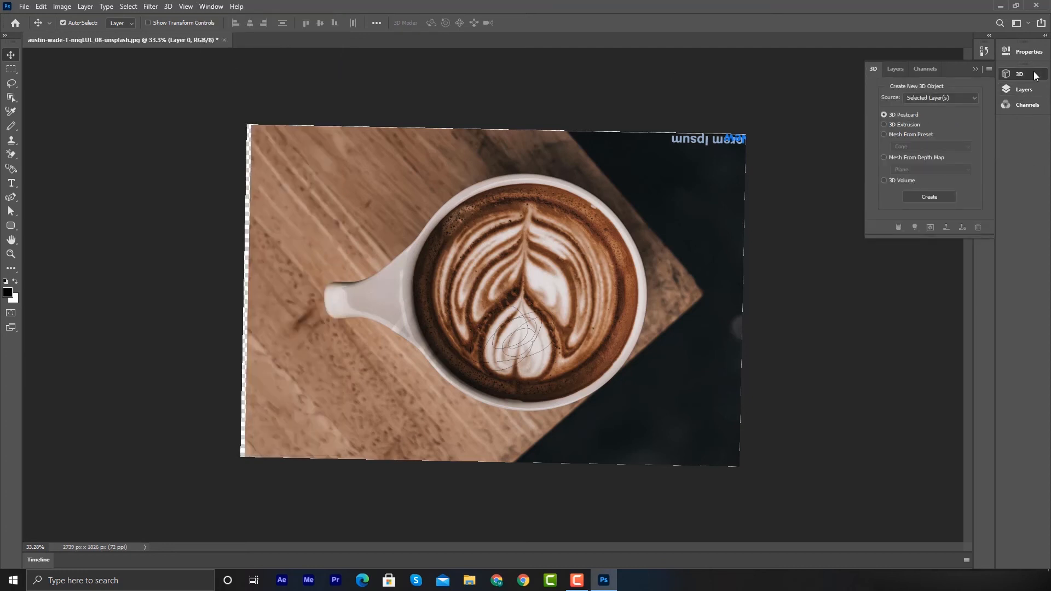
{"action": "left_click", "coordinate": [207, 7]}
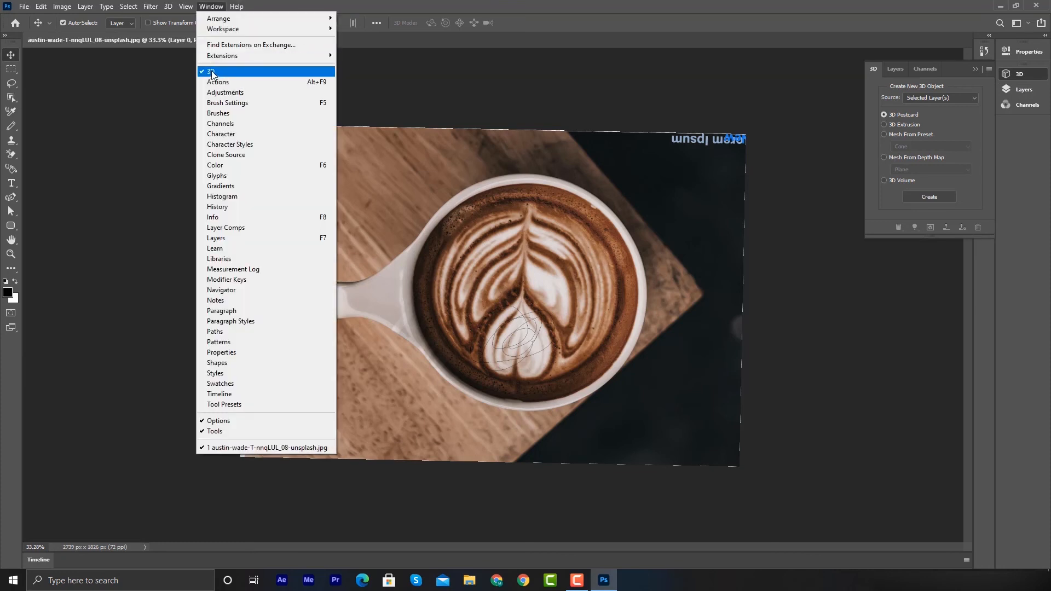
{"action": "left_click", "coordinate": [141, 100]}
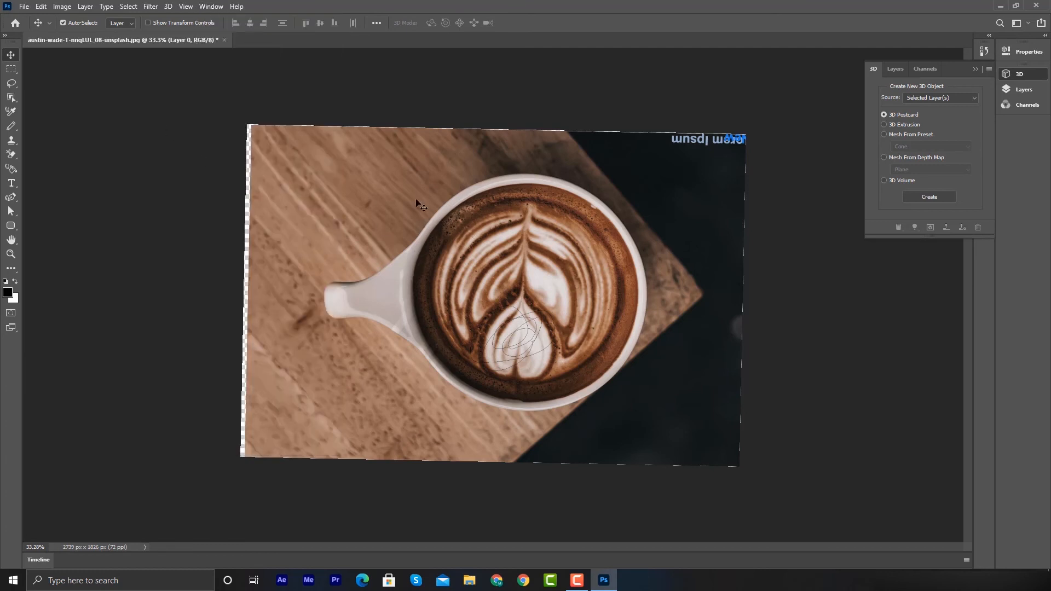
- Select Layer 0 and free-transform it, rotating it about 179° and widening it to about 109%
{"action": "left_click_drag", "start_coordinate": [147, 74], "coordinate": [837, 498]}
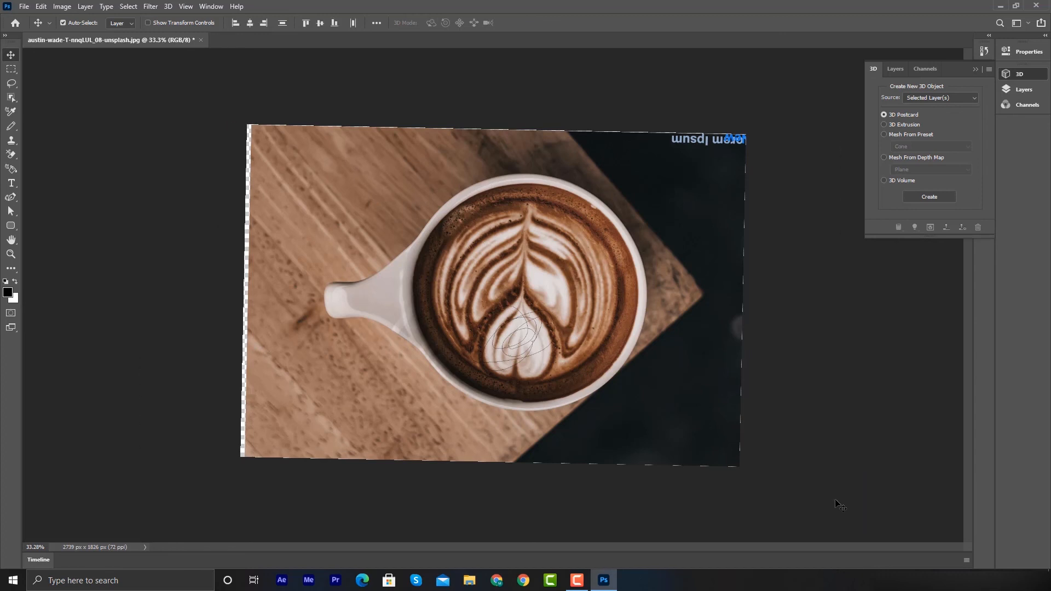
{"action": "left_click", "coordinate": [1021, 89]}
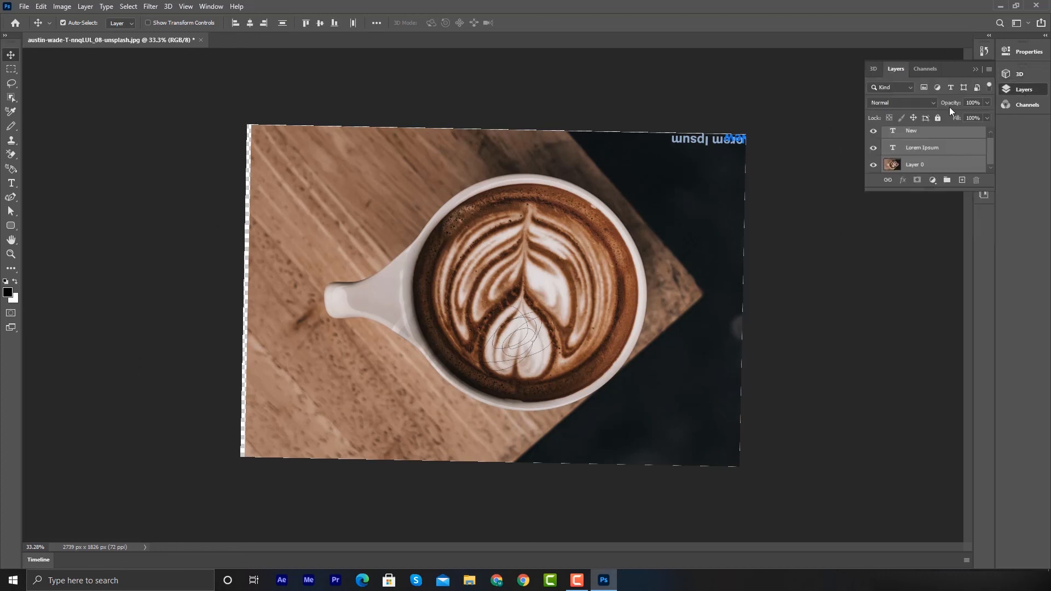
{"action": "left_click", "coordinate": [918, 166]}
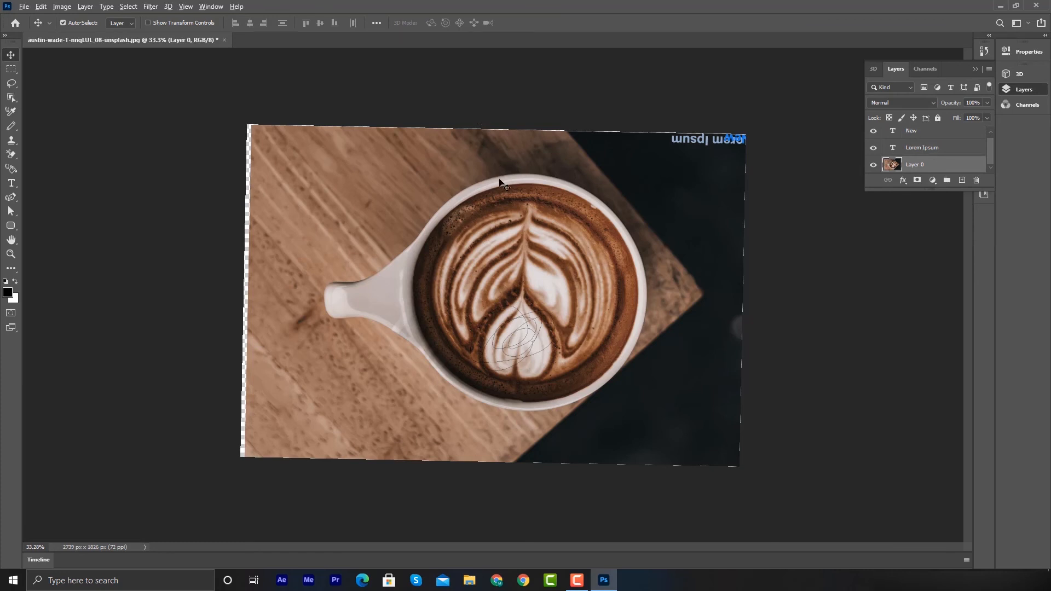
{"action": "scroll", "coordinate": [520, 247], "scroll_direction": "down", "scroll_amount": 5}
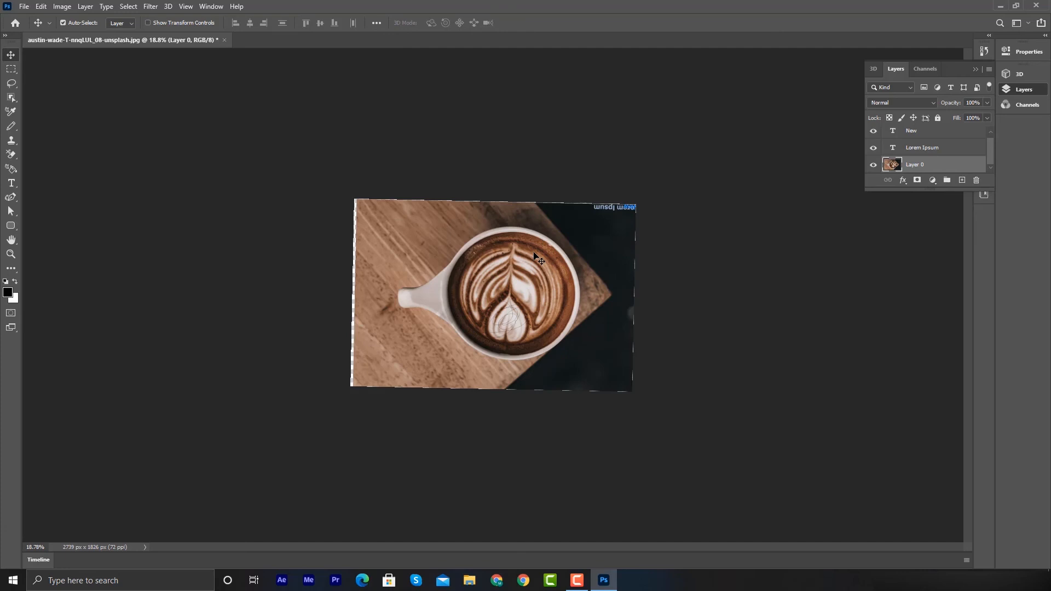
{"action": "key", "text": "ctrl"}
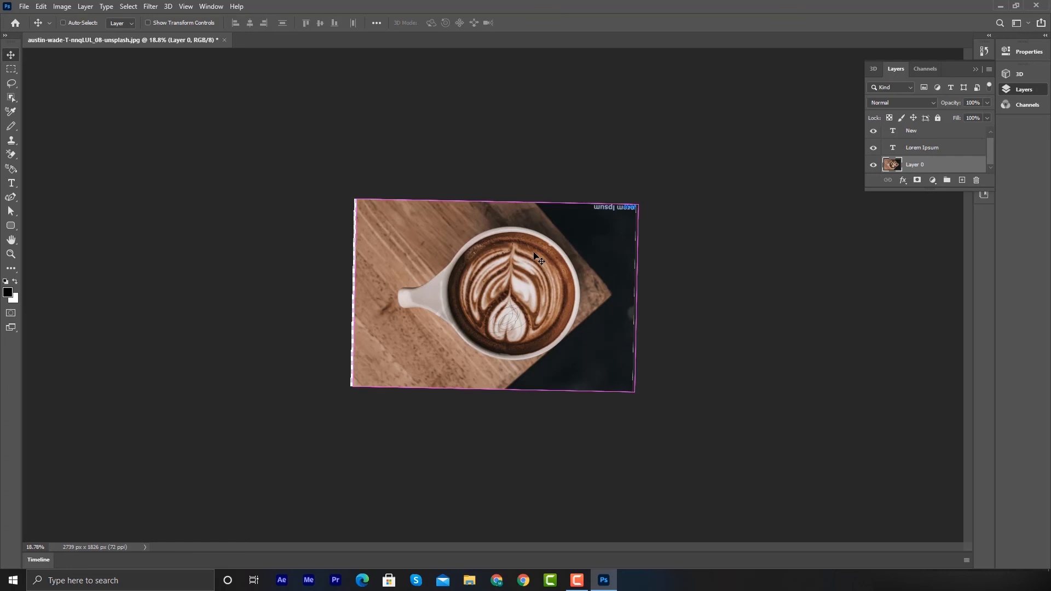
{"action": "key", "text": "ctrl+t"}
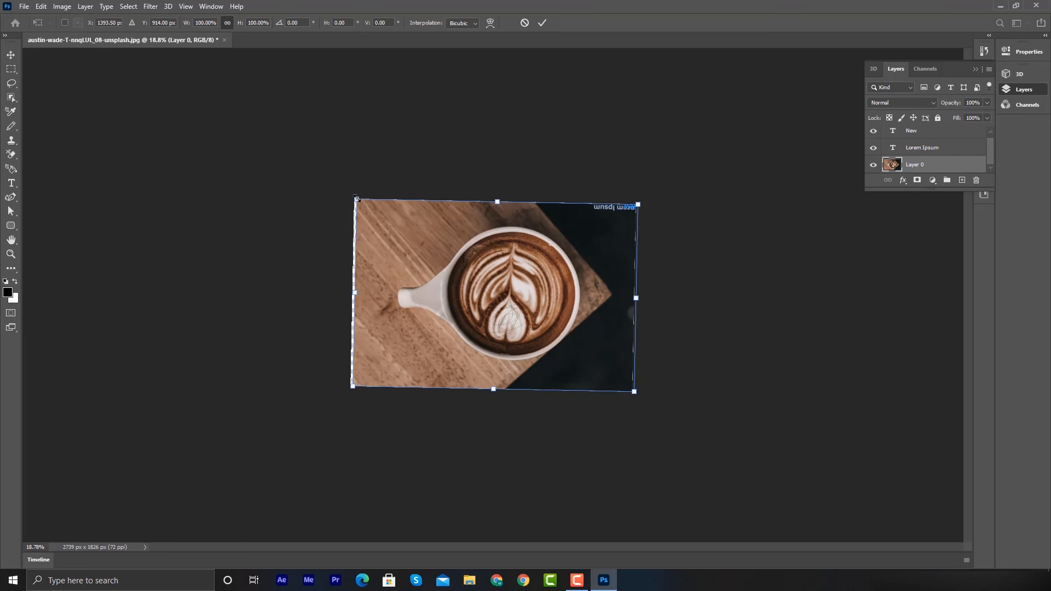
{"action": "left_click_drag", "start_coordinate": [370, 172], "coordinate": [602, 368]}
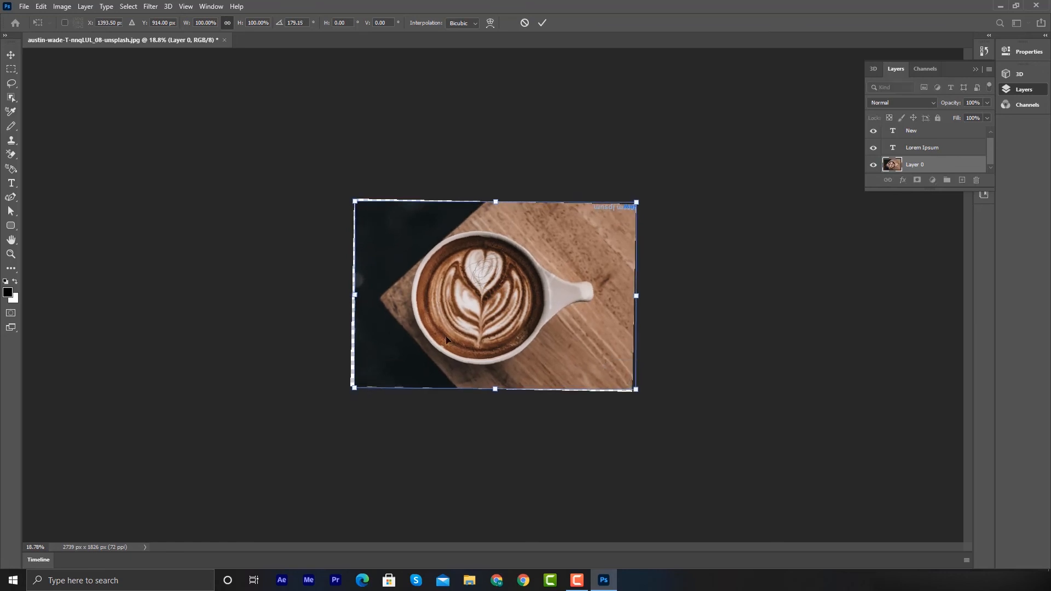
{"action": "mouse_move", "coordinate": [353, 390]}
{"action": "left_mouse_down"}
{"action": "mouse_move", "coordinate": [320, 406]}
{"action": "mouse_move", "coordinate": [336, 390]}
{"action": "left_mouse_up"}
{"action": "left_click_drag", "start_coordinate": [433, 309], "coordinate": [431, 306]}
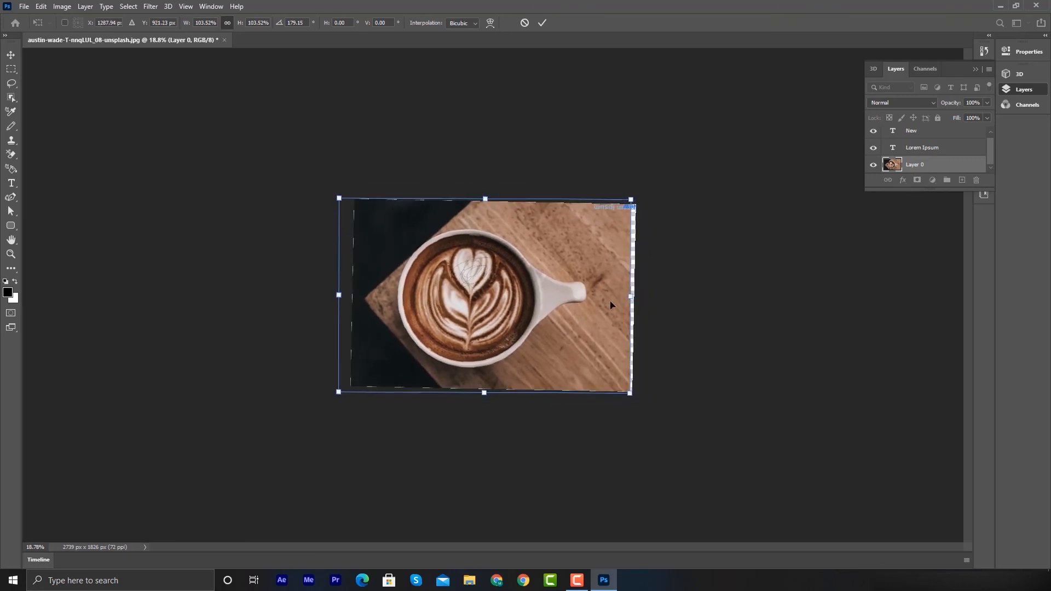
{"action": "left_click_drag", "start_coordinate": [632, 296], "coordinate": [645, 296]}
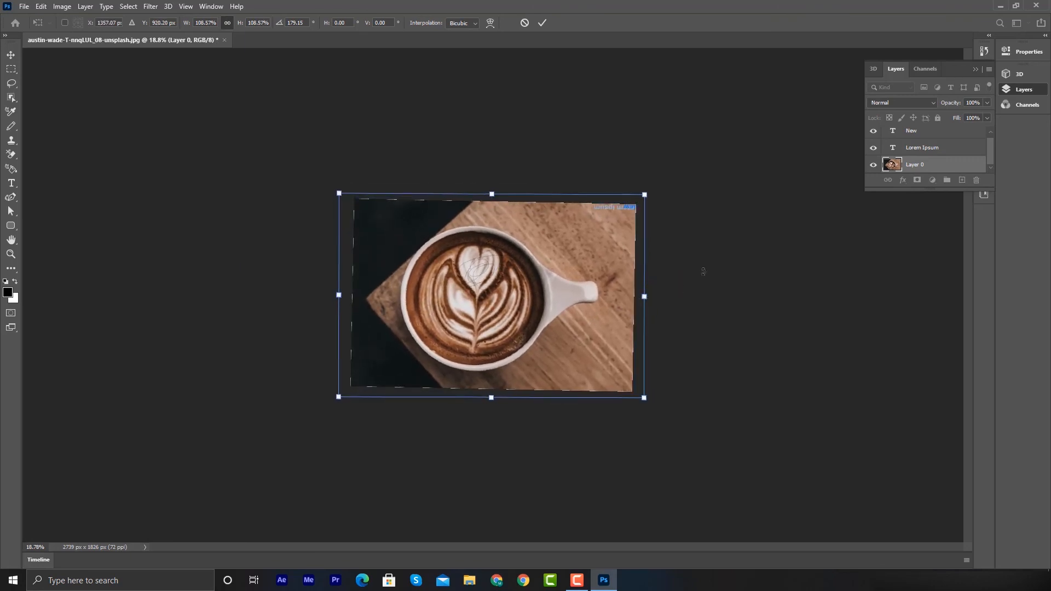
- Flip the transformed layer horizontally and then vertically
{"action": "right_click", "coordinate": [495, 265]}
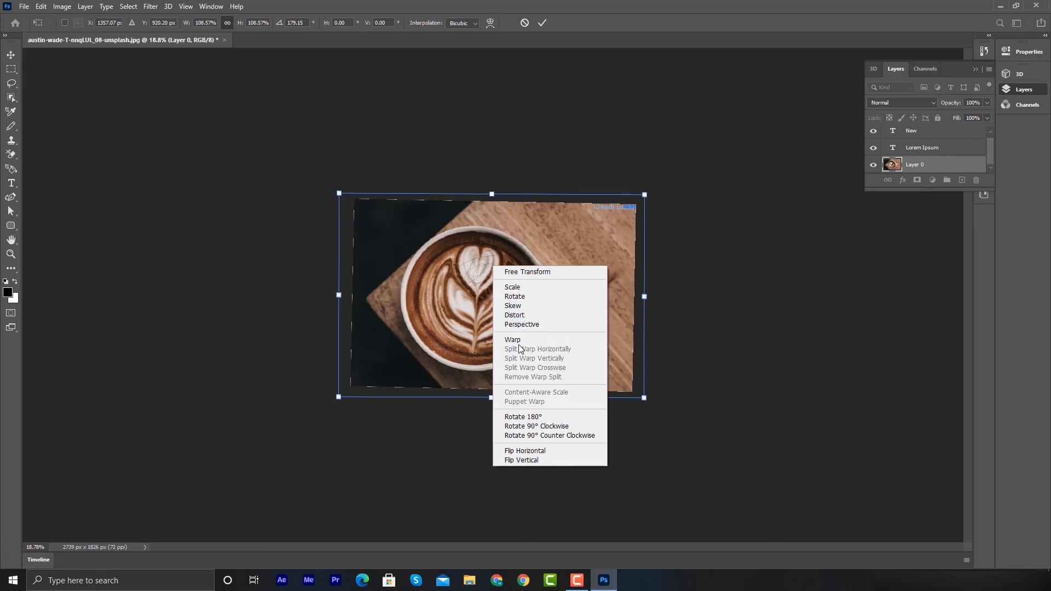
{"action": "left_click", "coordinate": [526, 452]}
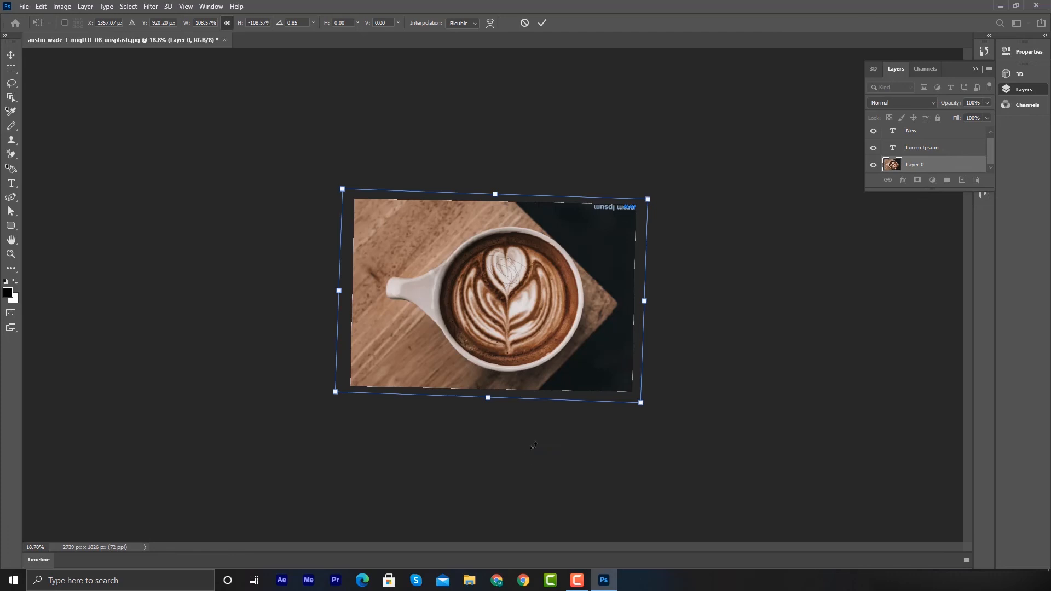
{"action": "right_click", "coordinate": [490, 286]}
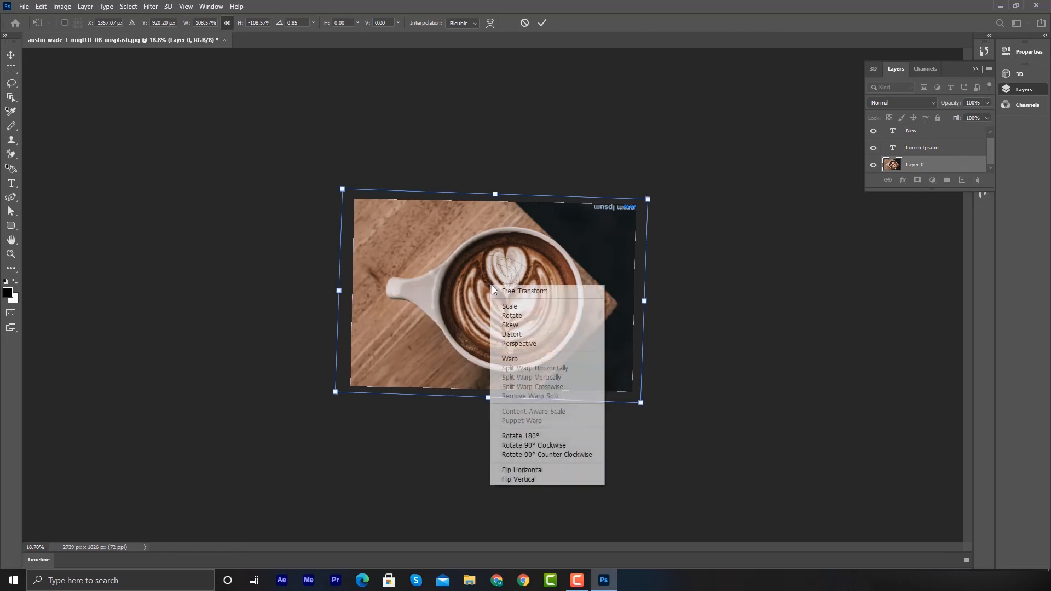
{"action": "left_click", "coordinate": [537, 480]}
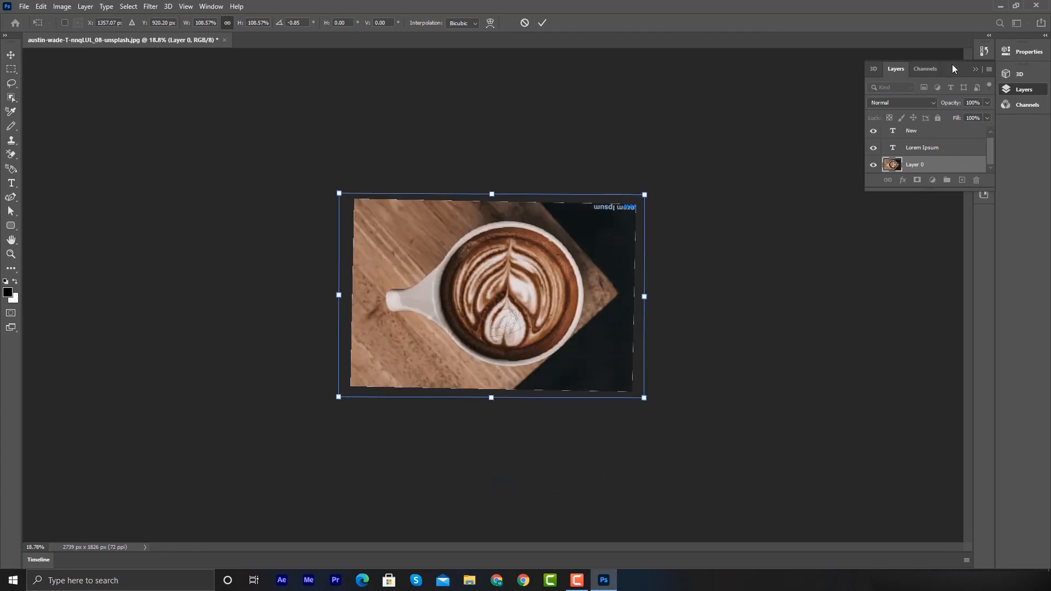
- Open the History panel and commit the free transformation
{"action": "left_click", "coordinate": [984, 51]}
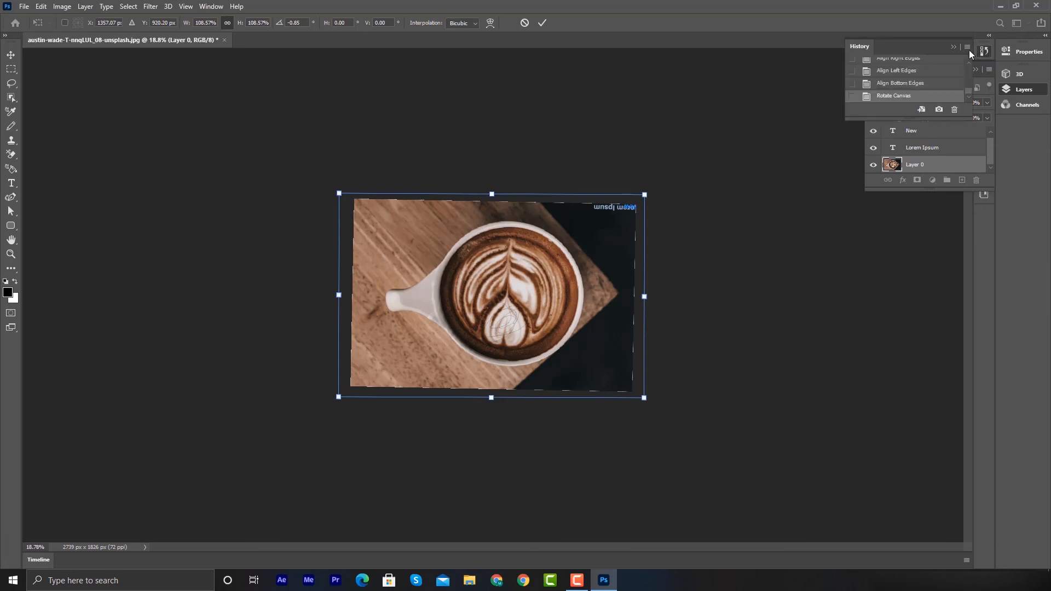
{"action": "scroll", "coordinate": [891, 78], "scroll_direction": "up", "scroll_amount": 3}
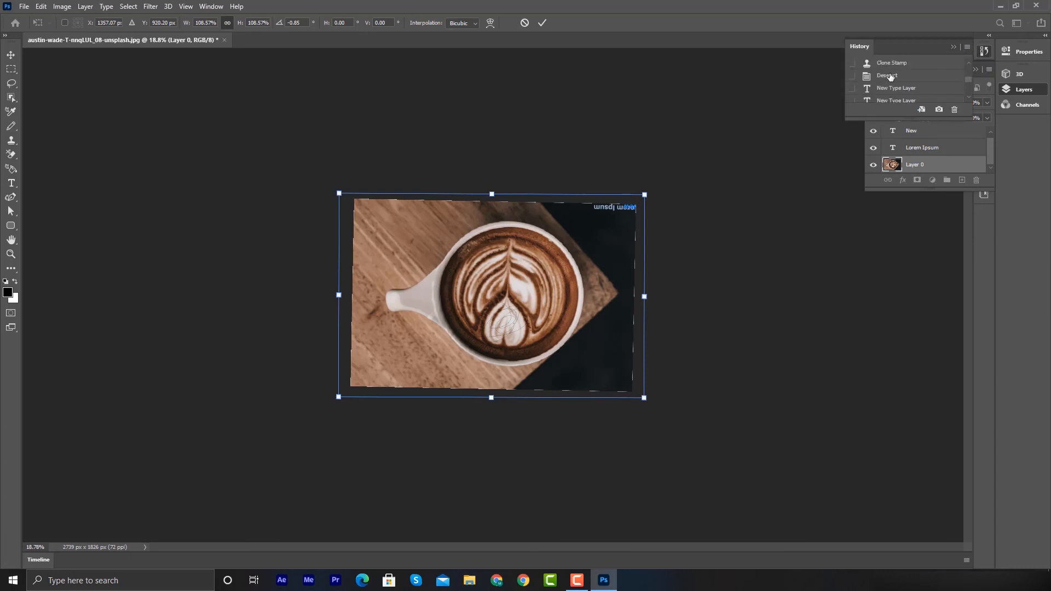
{"action": "scroll", "coordinate": [891, 77], "scroll_direction": "up", "scroll_amount": 2}
{"action": "scroll", "coordinate": [891, 78], "scroll_direction": "up", "scroll_amount": 3}
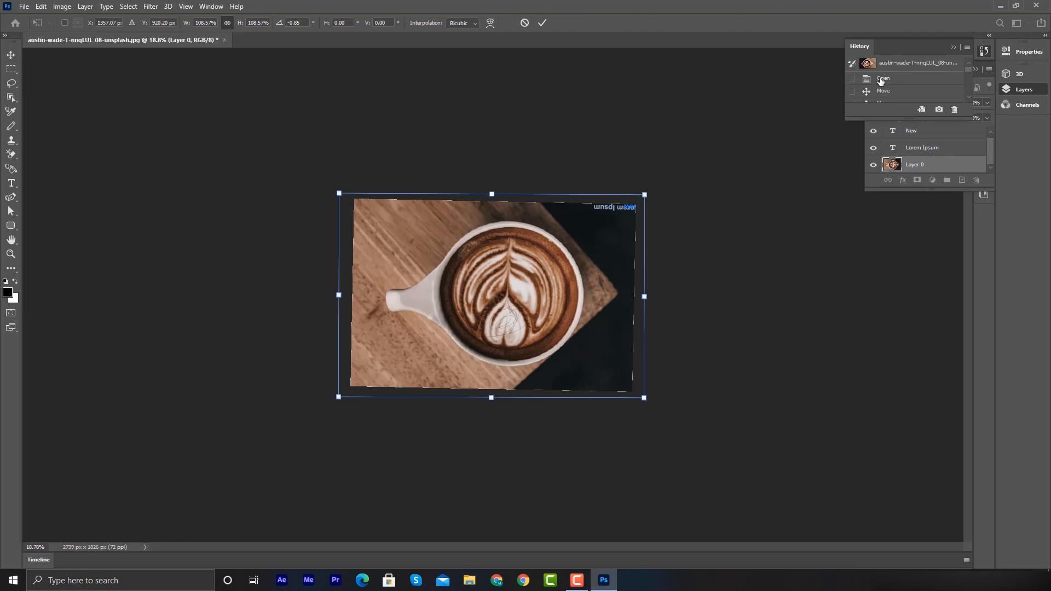
{"action": "left_click", "coordinate": [542, 25]}
- Revert the document to its Open state in the history list
{"action": "scroll", "coordinate": [906, 82], "scroll_direction": "up", "scroll_amount": 3}
{"action": "scroll", "coordinate": [905, 82], "scroll_direction": "up", "scroll_amount": 5}
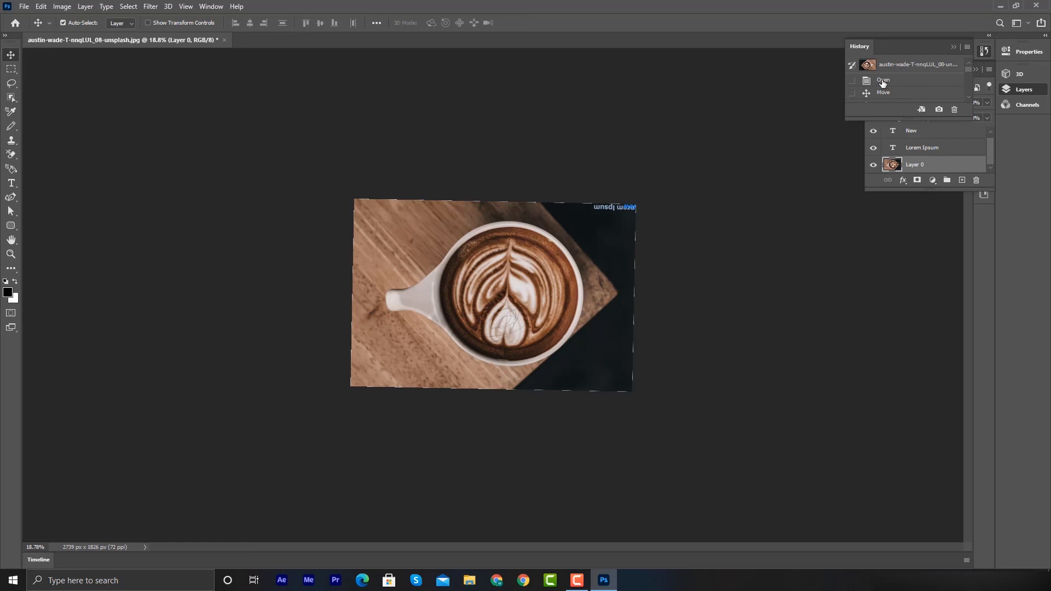
{"action": "left_click", "coordinate": [883, 81]}
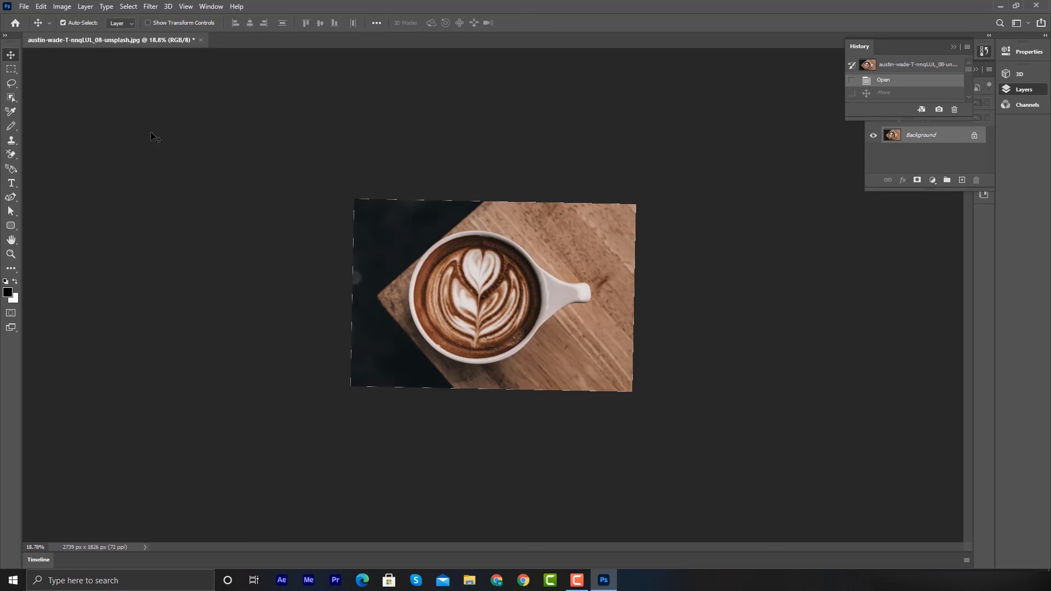
{"action": "left_click", "coordinate": [11, 226]}
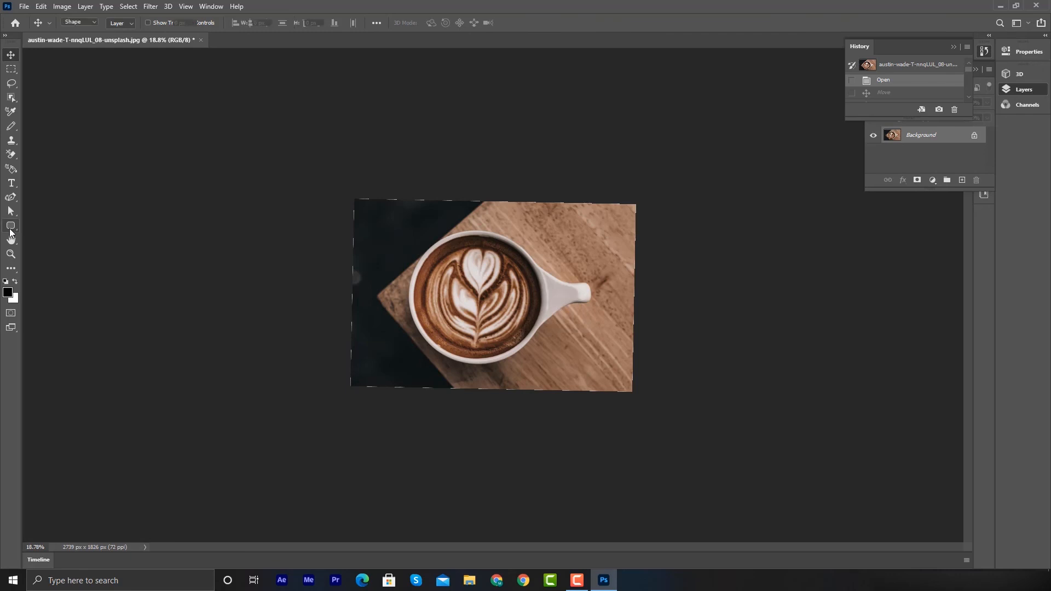
- Draw a rounded rectangle over the whole photo and set its fill colour to blue
{"action": "left_click_drag", "start_coordinate": [359, 201], "coordinate": [645, 392]}
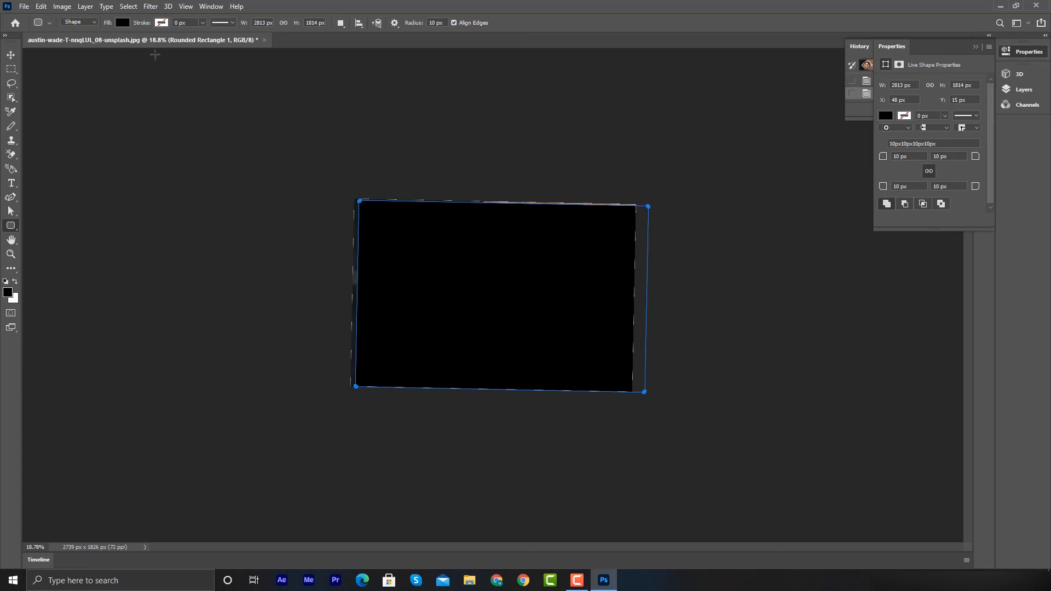
{"action": "left_click", "coordinate": [123, 23]}
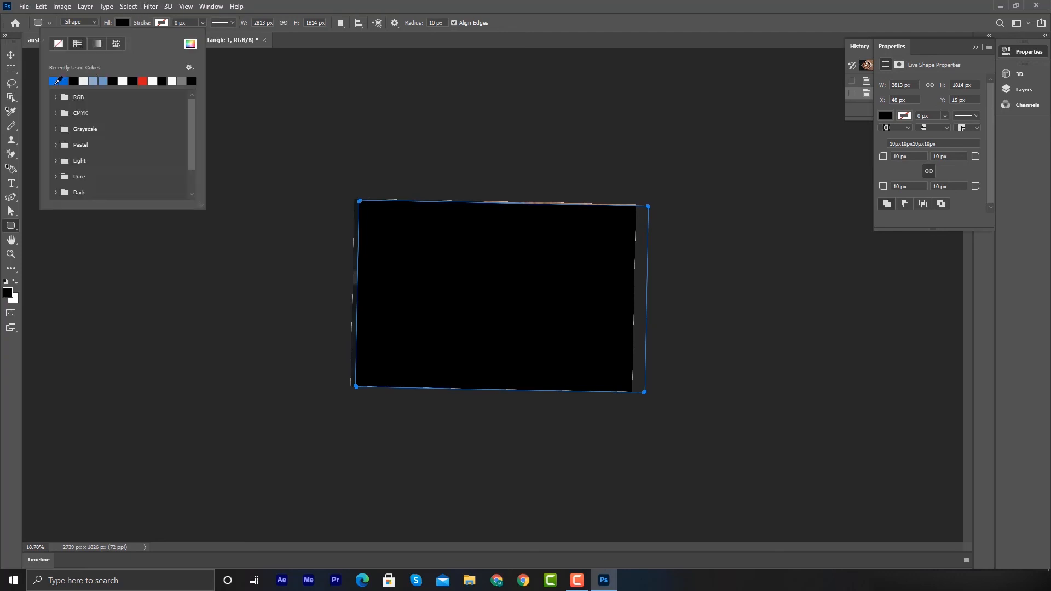
{"action": "left_click", "coordinate": [64, 80]}
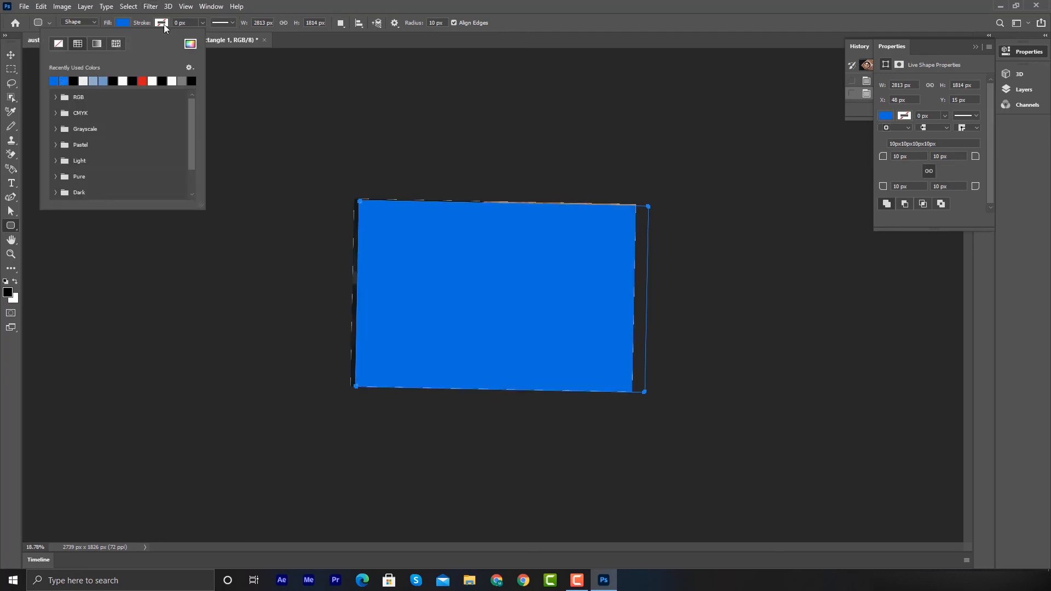
{"action": "left_click", "coordinate": [258, 94]}
{"action": "left_click", "coordinate": [162, 90]}
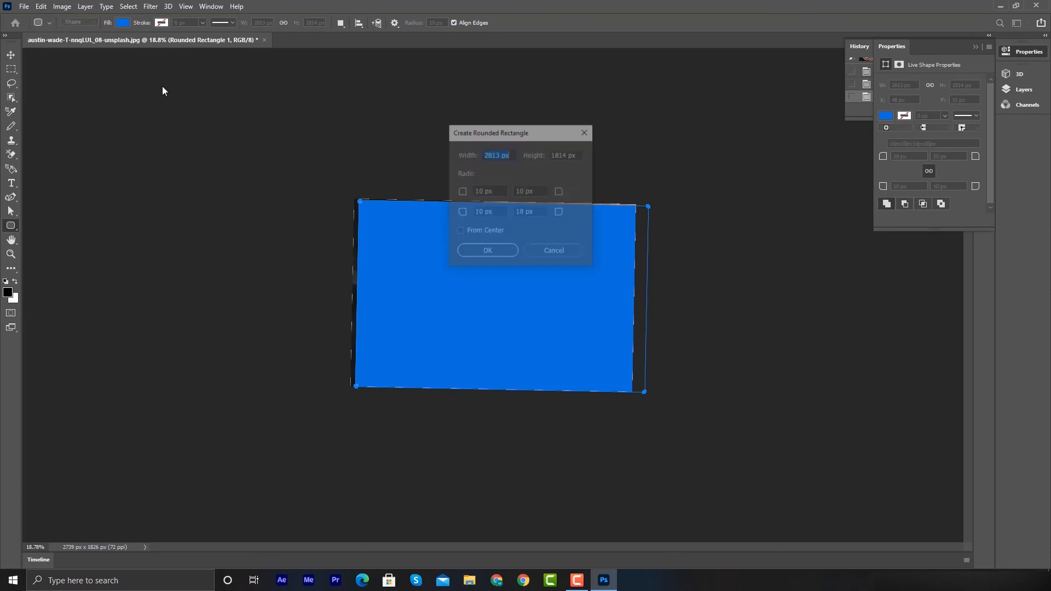
{"action": "left_click", "coordinate": [563, 251]}
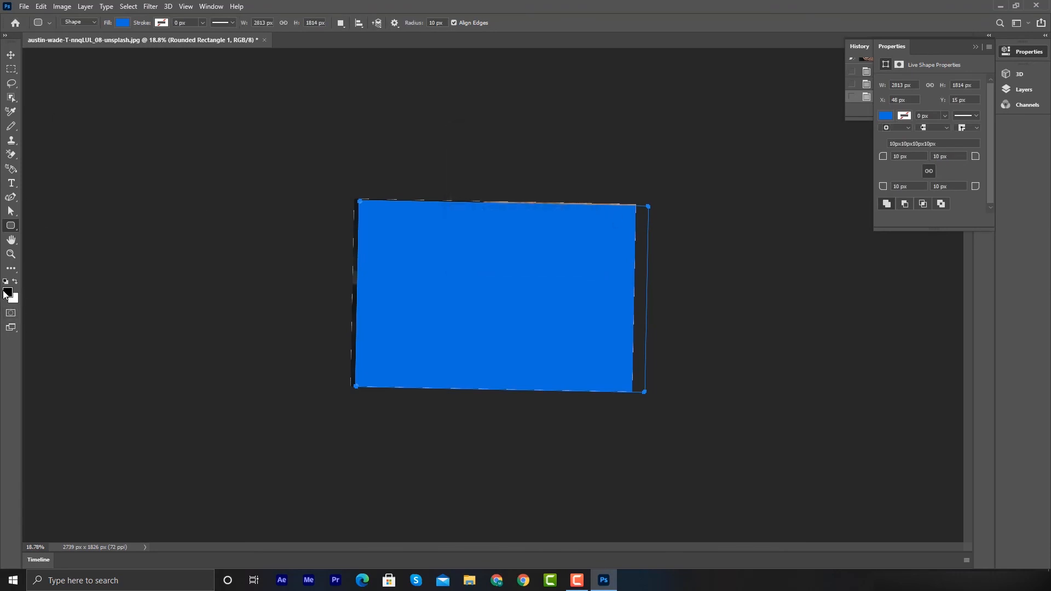
- Reopen the History panel and undo the blue fill and the rounded rectangle
{"action": "left_click", "coordinate": [8, 293]}
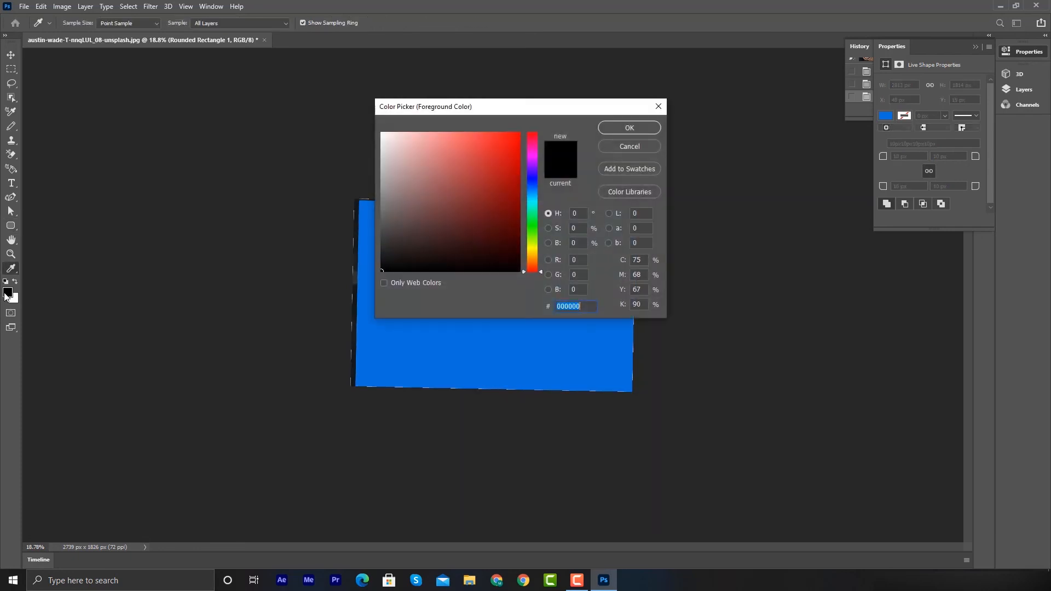
{"action": "left_click", "coordinate": [626, 149]}
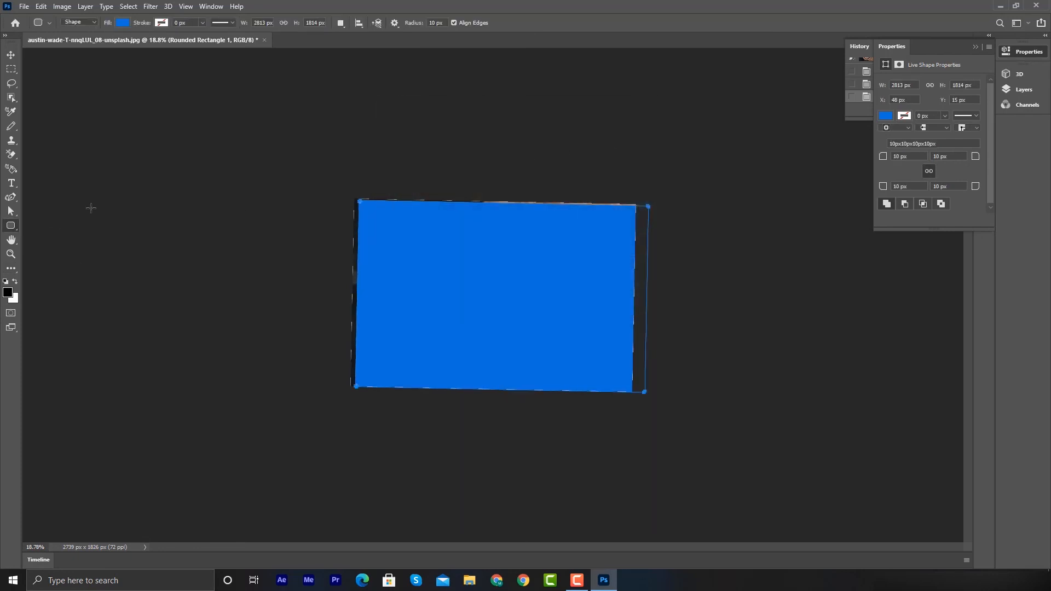
{"action": "left_click", "coordinate": [974, 47]}
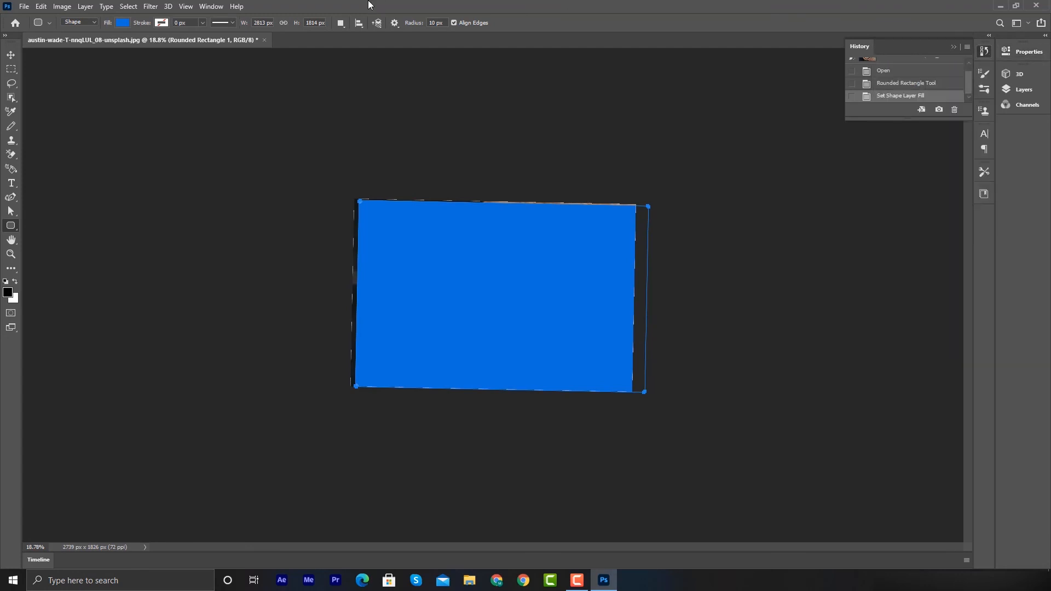
{"action": "key", "text": "ctrl+z"}
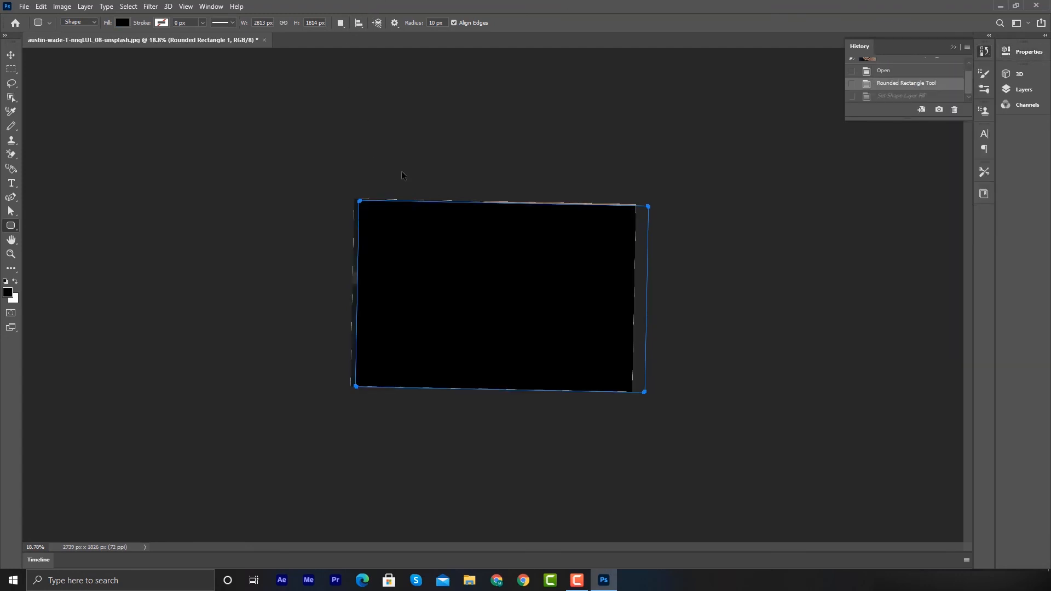
{"action": "key", "text": "ctrl+z"}
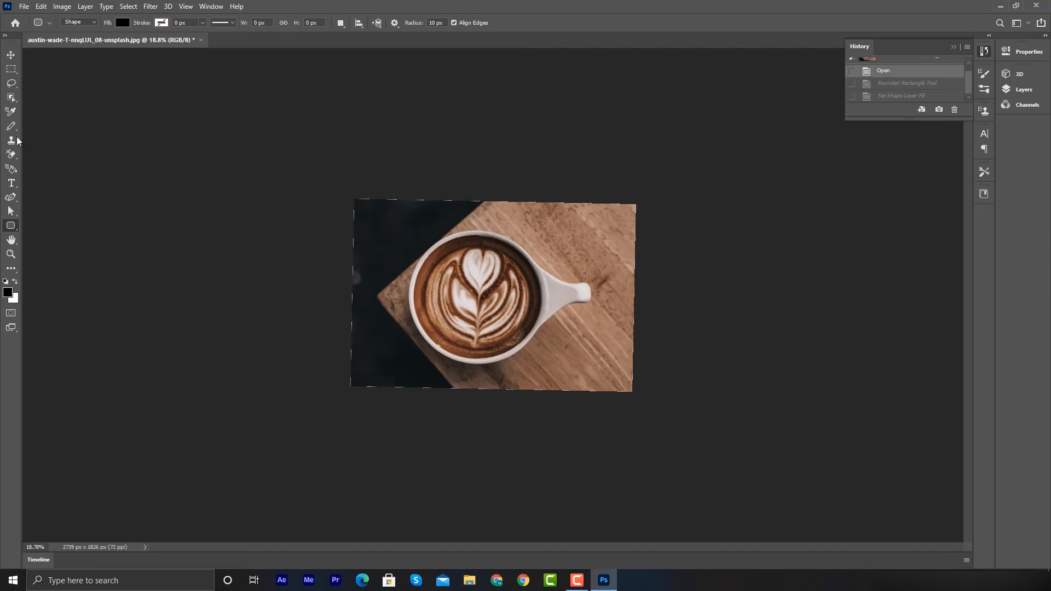
- Sample a light-brown wood colour from the photo as the foreground colour with the Eyedropper
{"action": "left_click", "coordinate": [11, 272]}
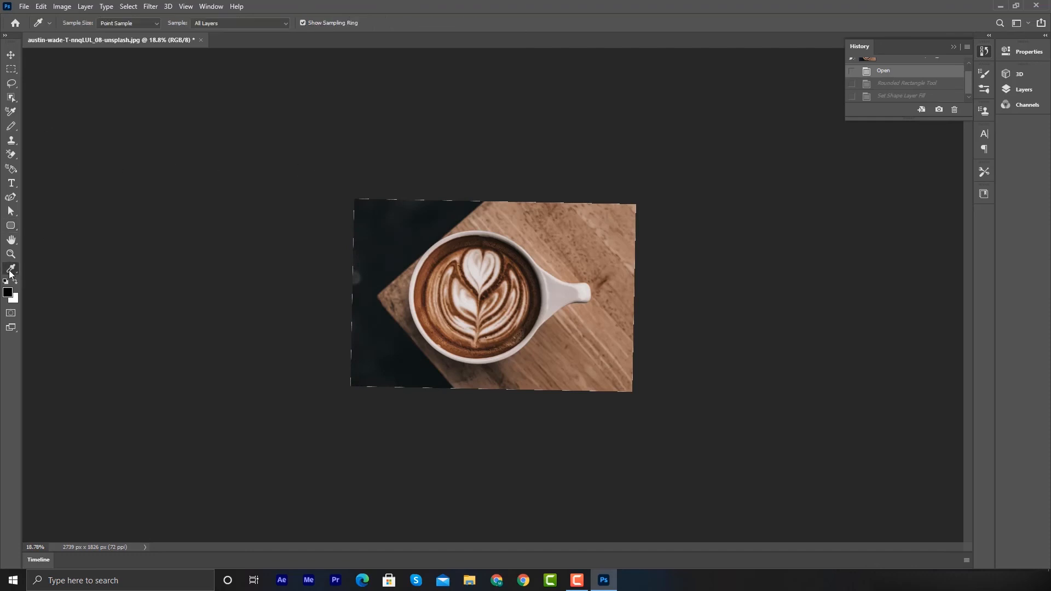
{"action": "left_click", "coordinate": [468, 230]}
{"action": "left_click", "coordinate": [479, 231]}
{"action": "left_click", "coordinate": [605, 217]}
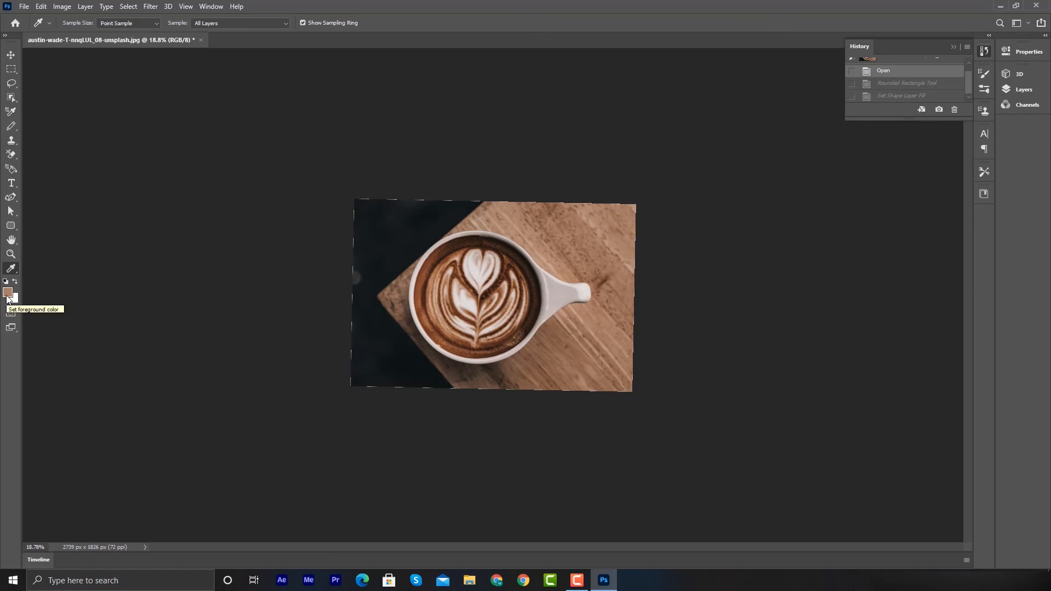
- Draw a brown rounded rectangle about 1979 × 1336 px over the cup, then undo it
{"action": "left_click", "coordinate": [11, 225]}
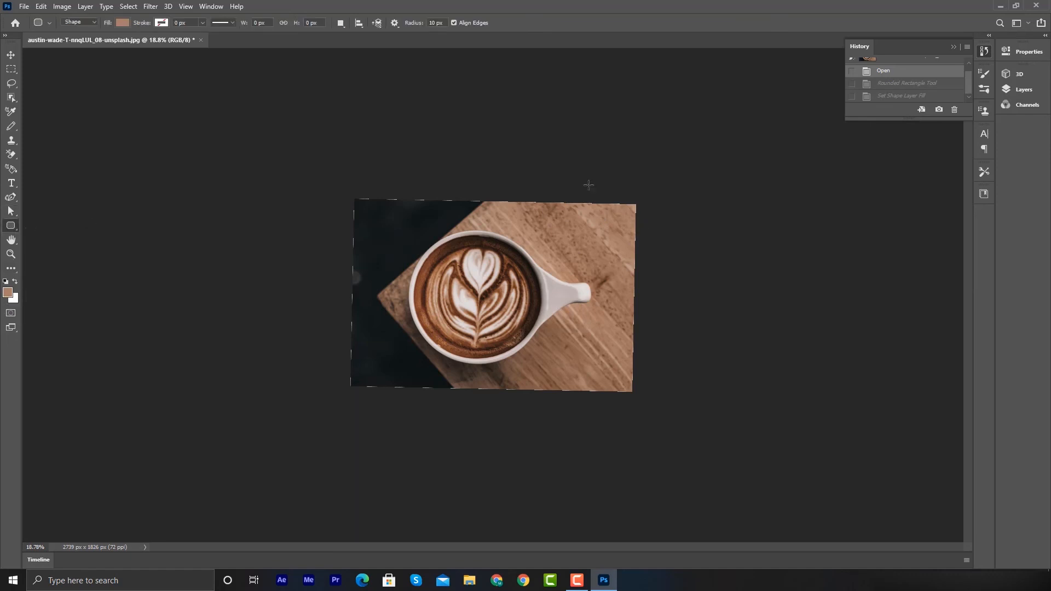
{"action": "left_click_drag", "start_coordinate": [426, 212], "coordinate": [627, 350]}
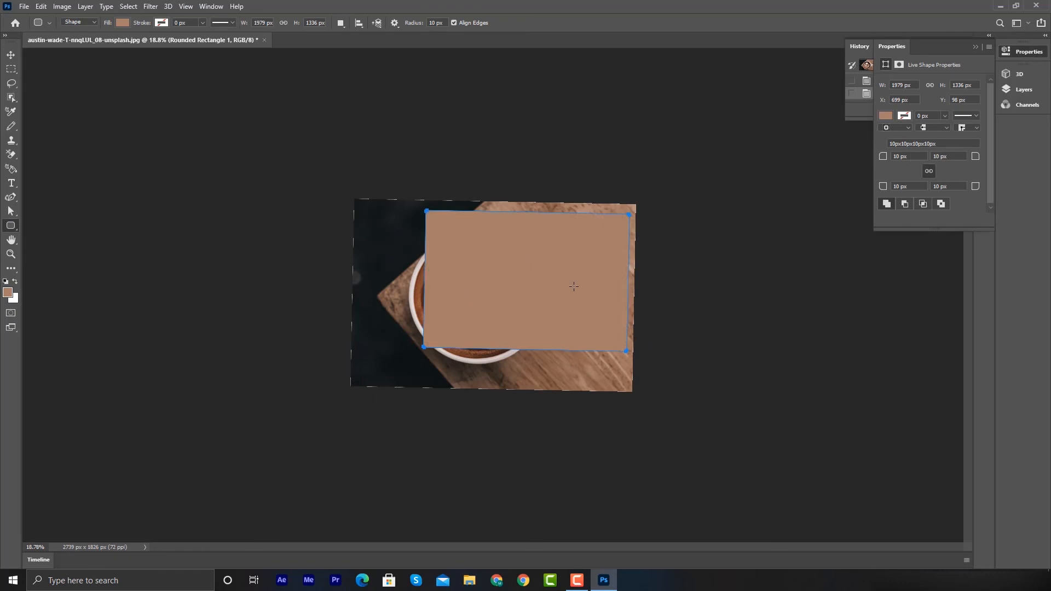
{"action": "key", "text": "ctrl+z"}
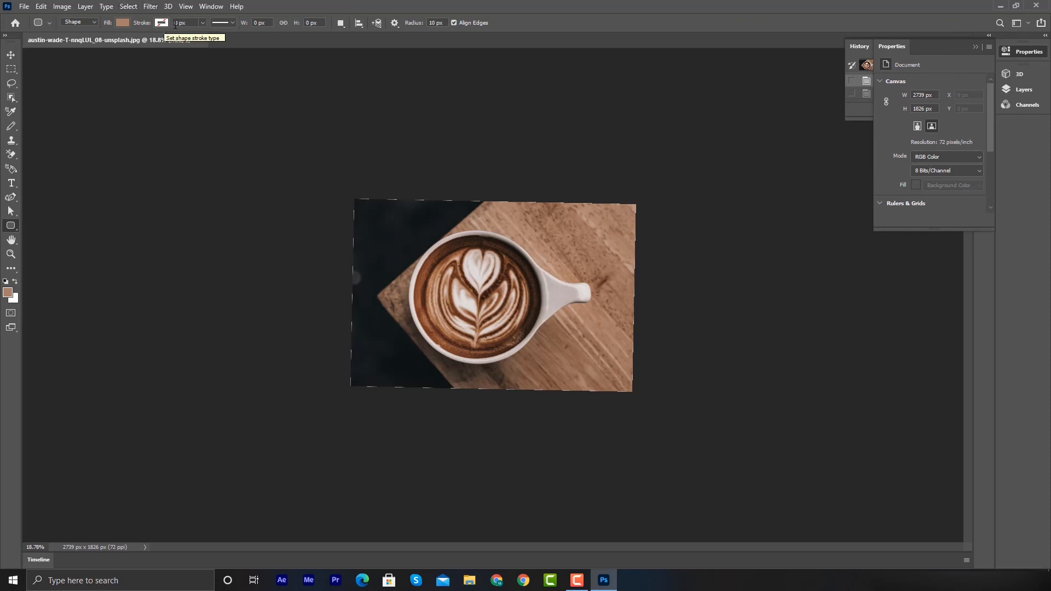
- Examine the shape tool's stroke width, stroke type, path alignment and path operation options
{"action": "left_click", "coordinate": [204, 23]}
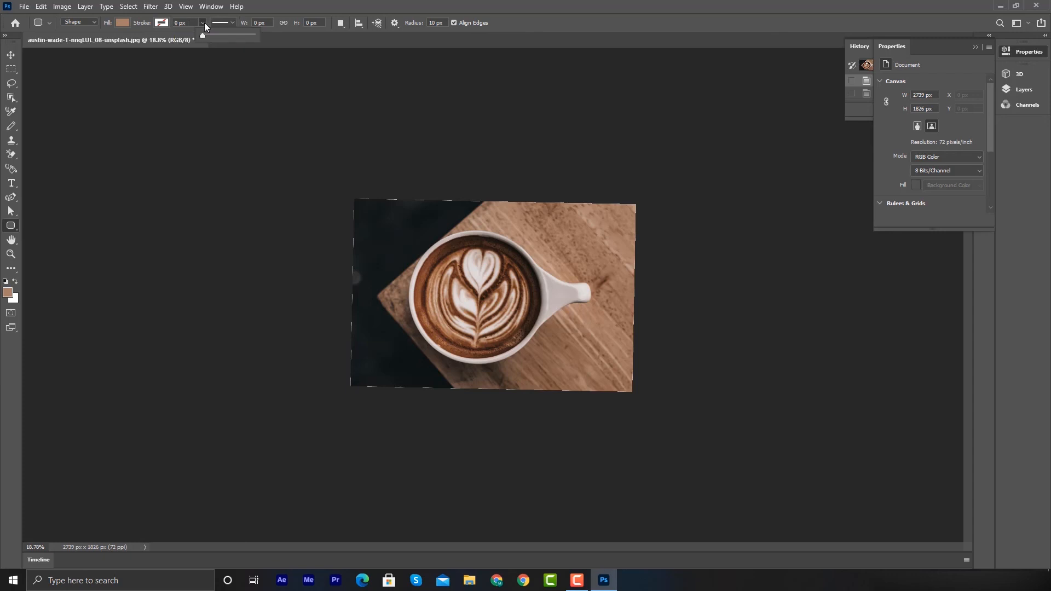
{"action": "left_click", "coordinate": [281, 42]}
{"action": "left_click", "coordinate": [234, 22]}
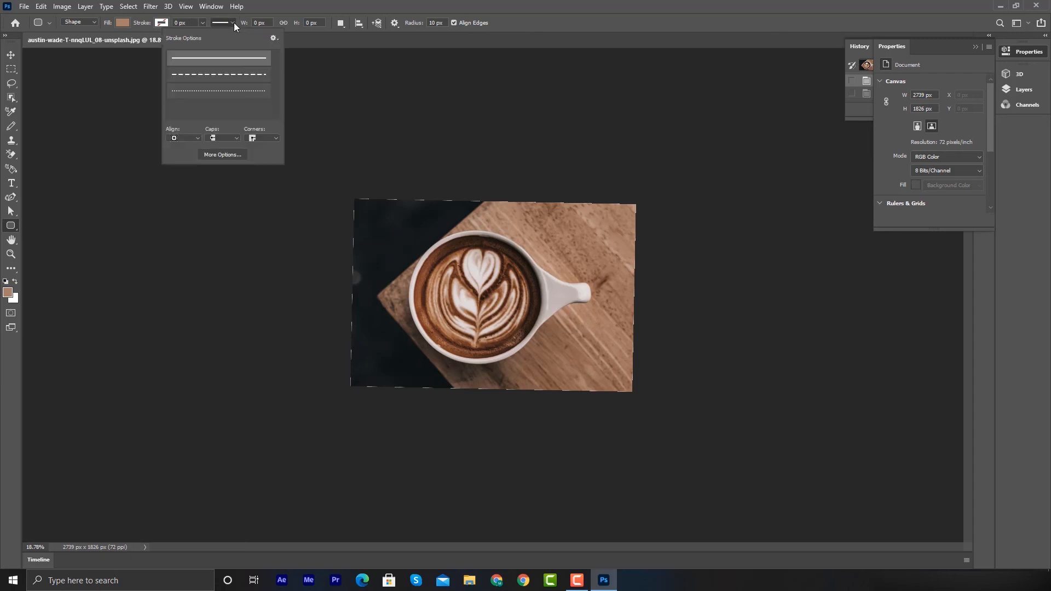
{"action": "left_click", "coordinate": [303, 42]}
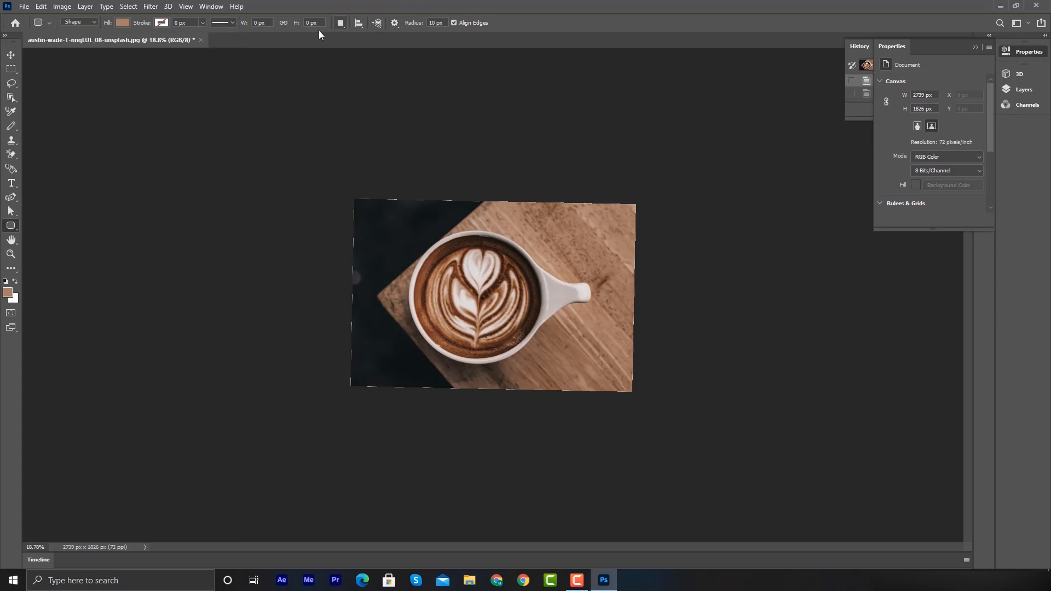
{"action": "left_click", "coordinate": [358, 23]}
{"action": "left_click", "coordinate": [437, 46]}
{"action": "left_click", "coordinate": [346, 25]}
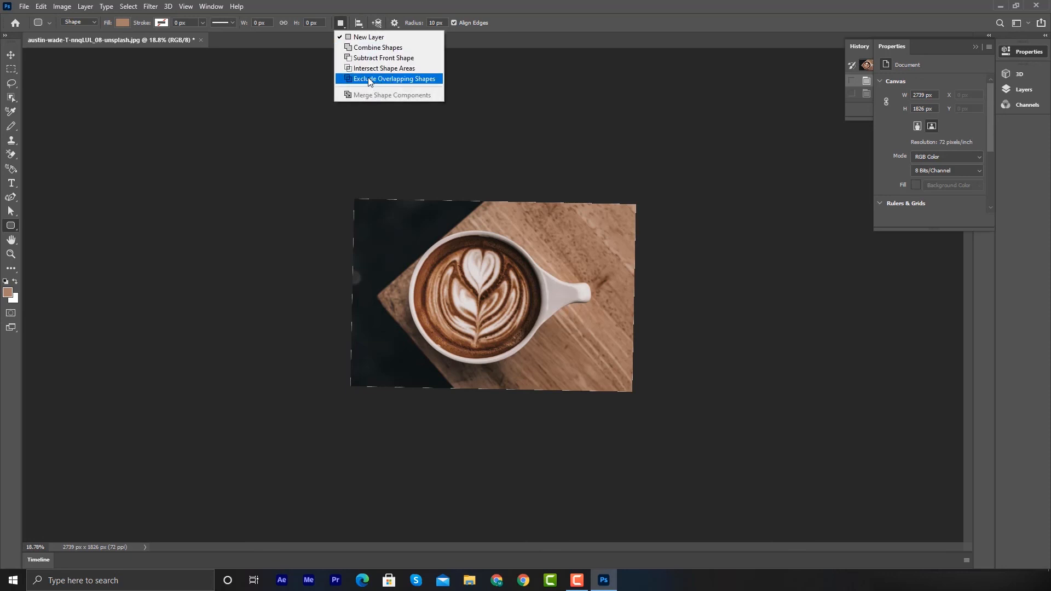
{"action": "left_click", "coordinate": [564, 10]}
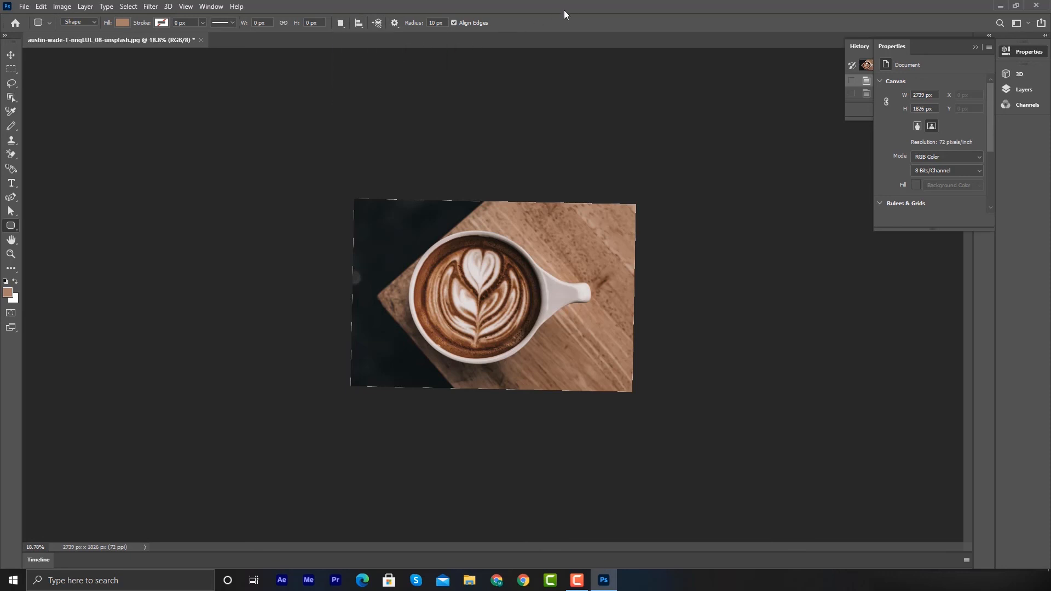